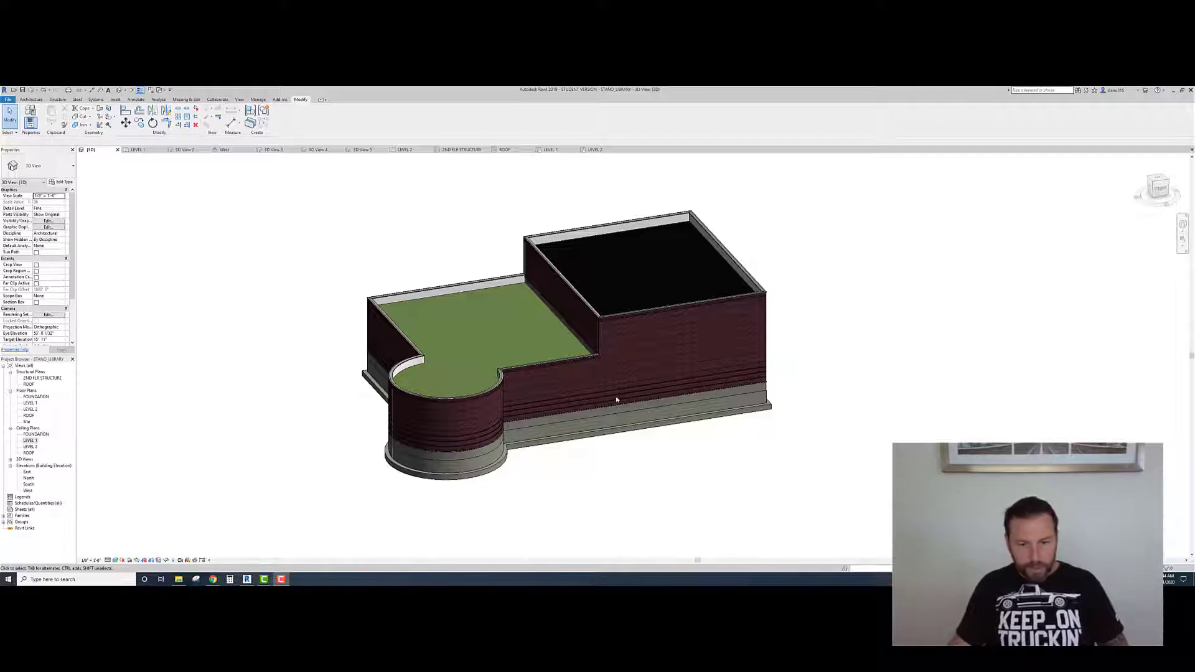
Step: Examine the building's exterior brick walls and flat roofs from several sides in the 3D view
scroll(615, 395, "down", 1)
scroll(628, 373, "up", 3)
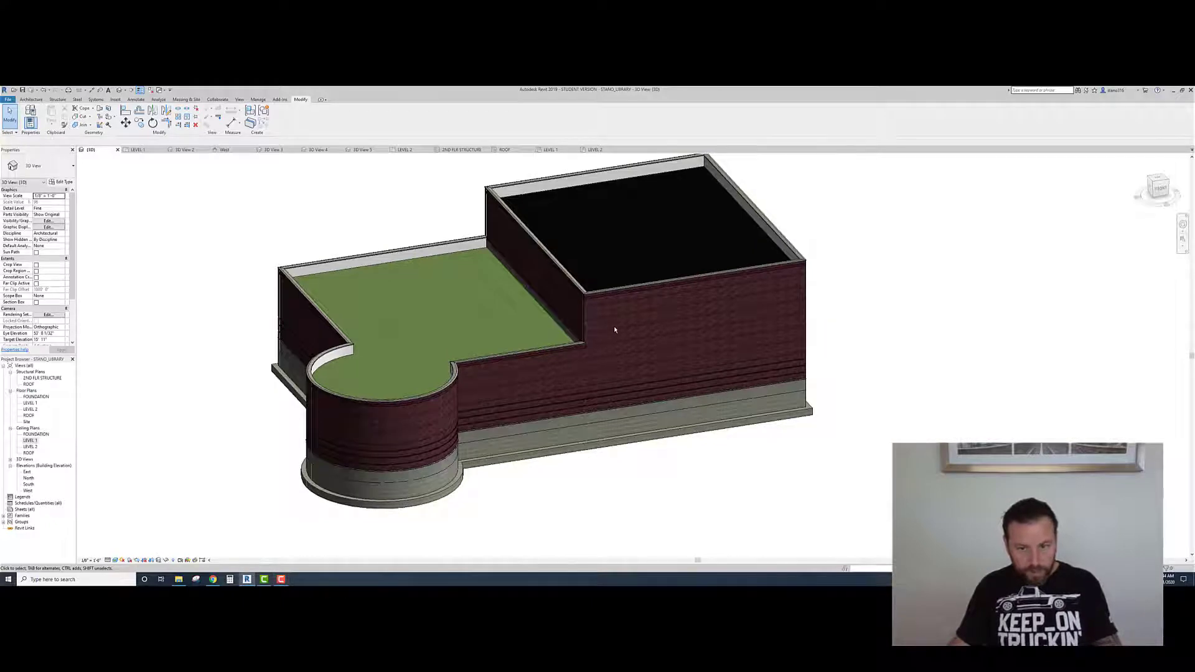
middle_click_drag(614, 330, 501, 328, "shift")
left_click(691, 316)
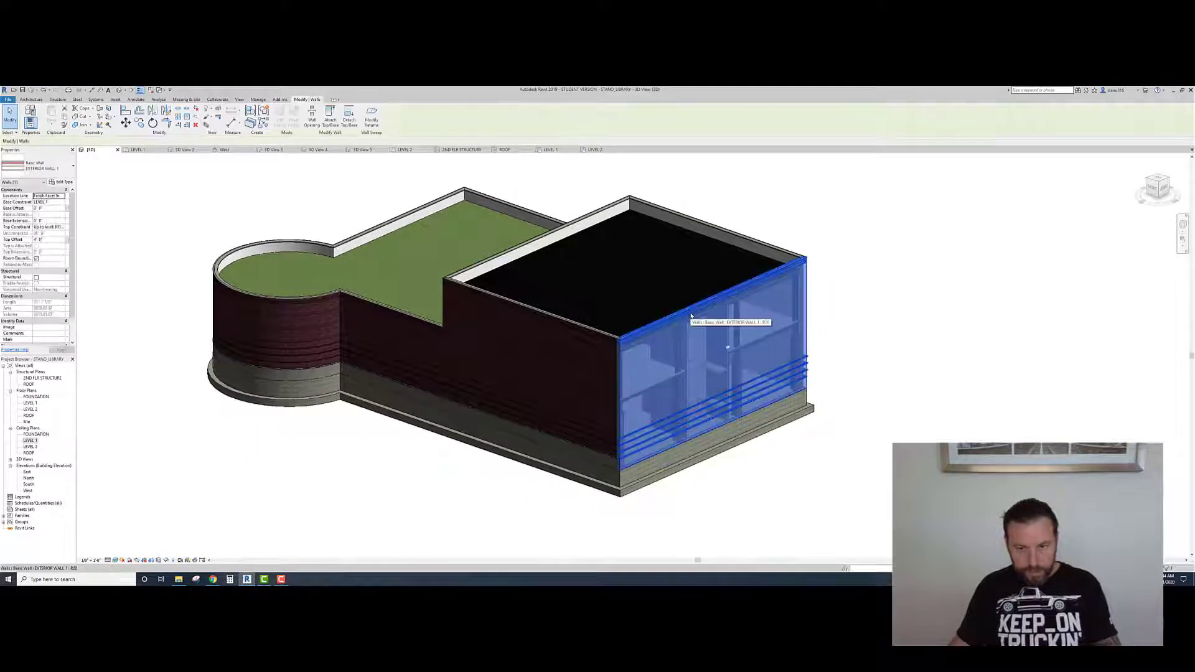
scroll(668, 429, "down", 3)
scroll(663, 417, "up", 6)
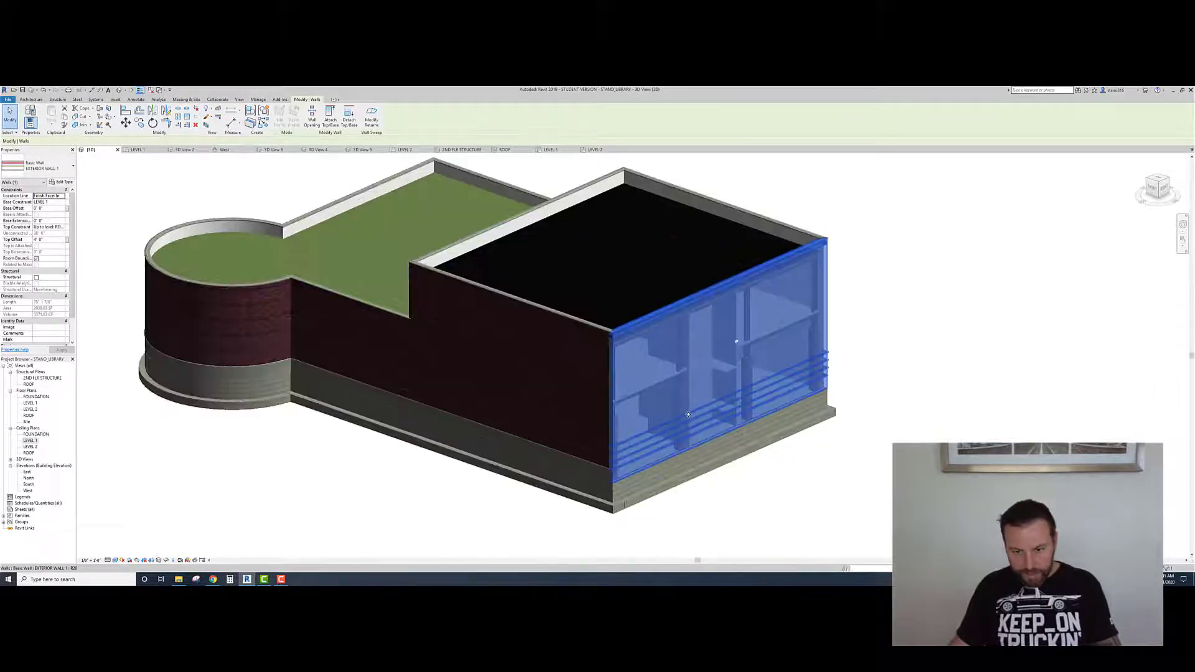
scroll(672, 392, "down", 5)
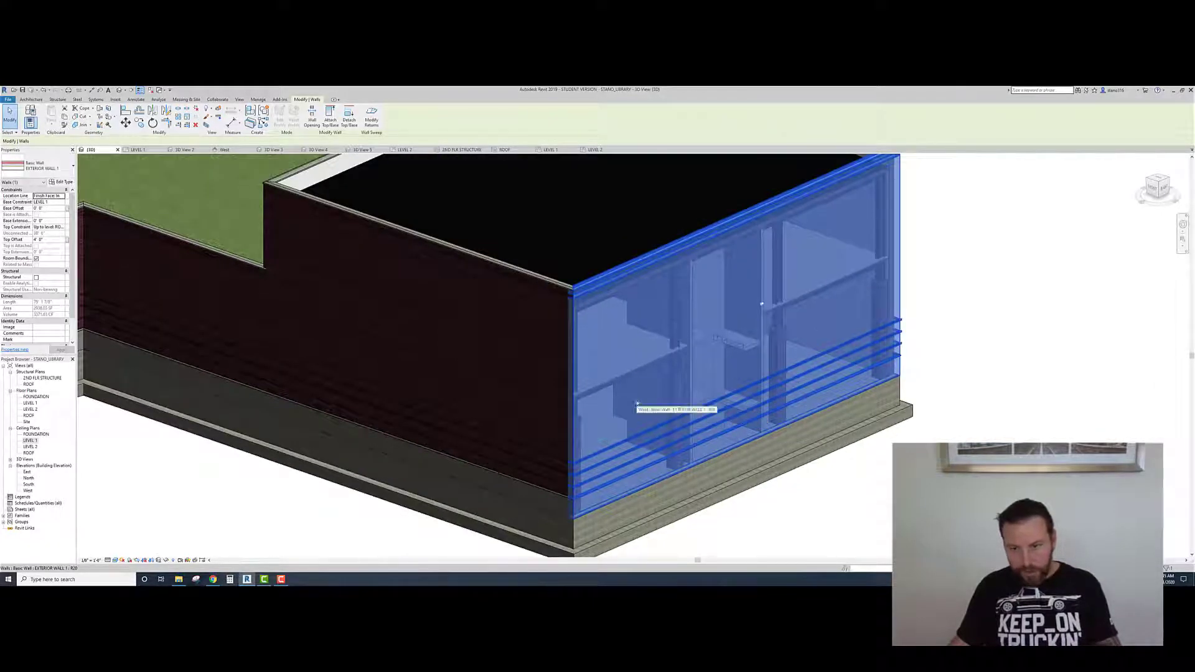
left_click(859, 405)
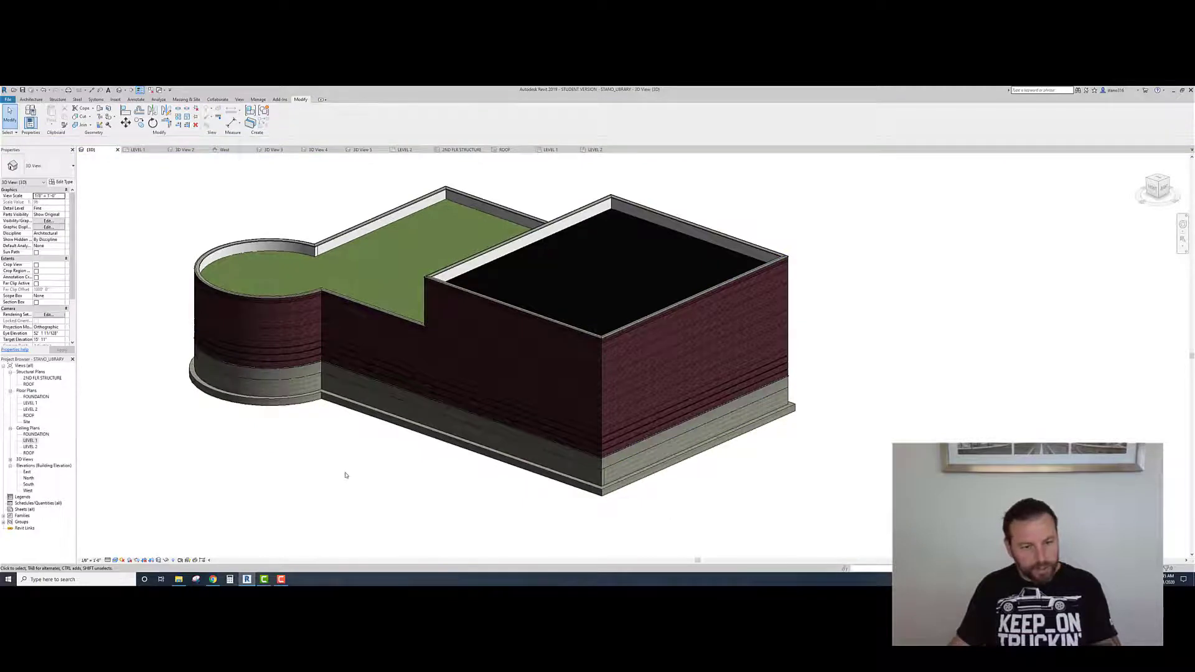
middle_click_drag(344, 475, 506, 469, "shift")
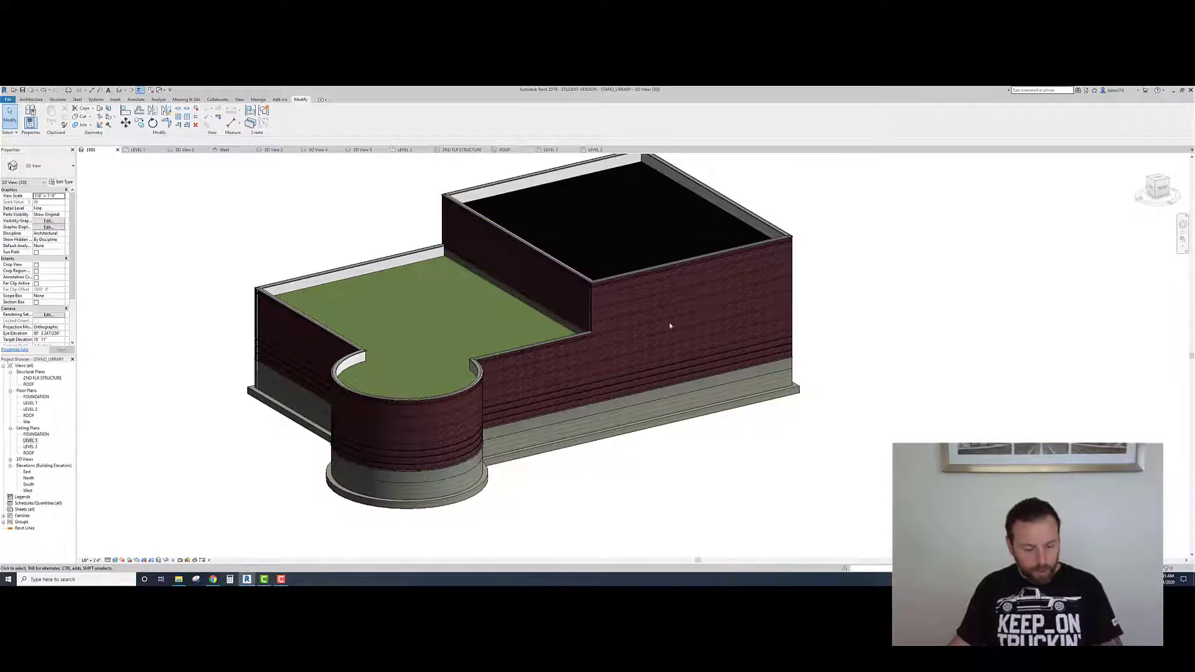
middle_click_drag(823, 338, 583, 399, "shift")
middle_click_drag(699, 398, 579, 392, "shift")
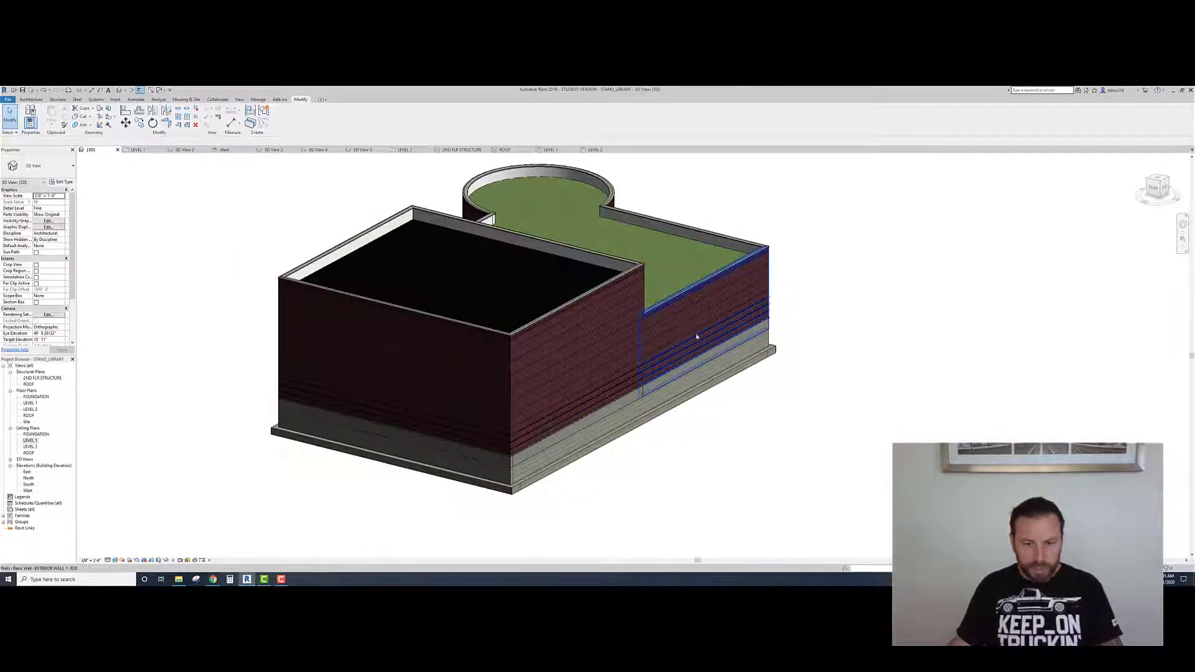
middle_click_drag(375, 382, 738, 399, "shift")
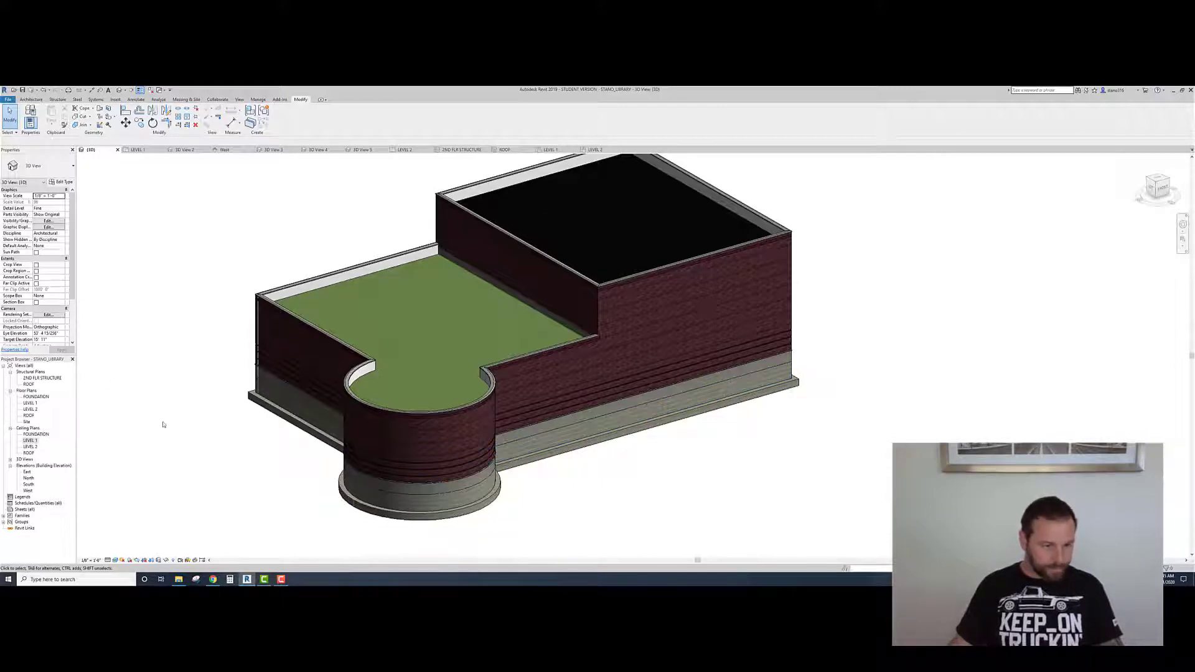
Step: Open the LEVEL 1 floor plan at the west exterior wall around grid lines B and C
double_click(28, 403)
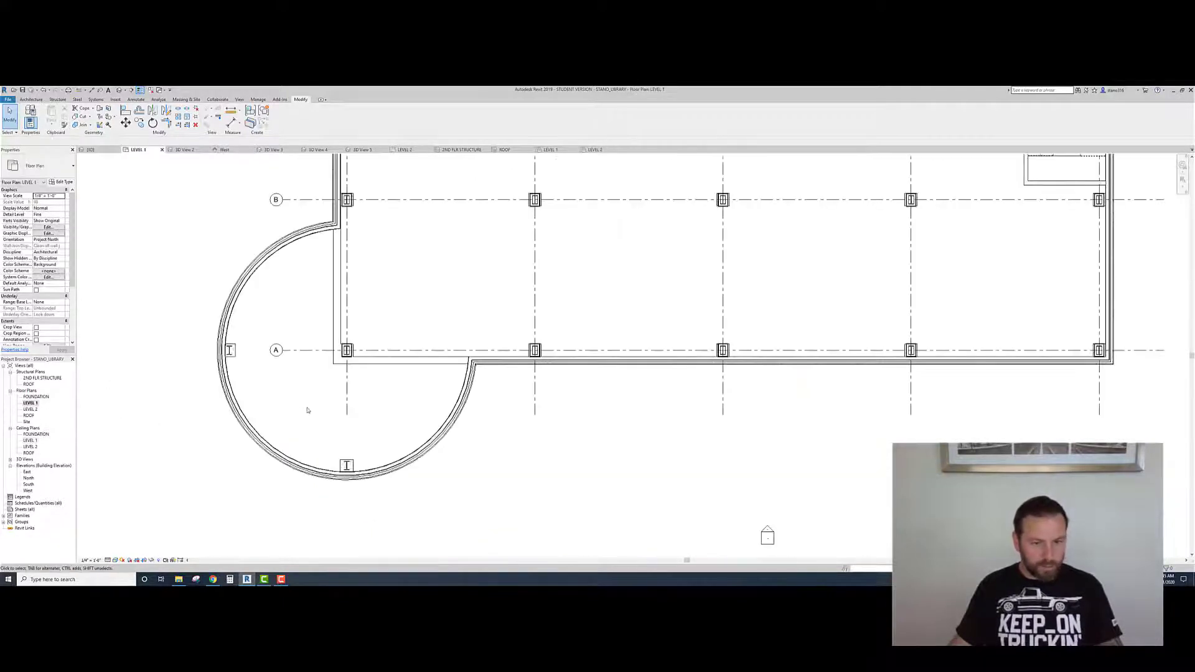
scroll(307, 407, "up", 2)
scroll(307, 407, "down", 4)
middle_click_drag(306, 408, 318, 463)
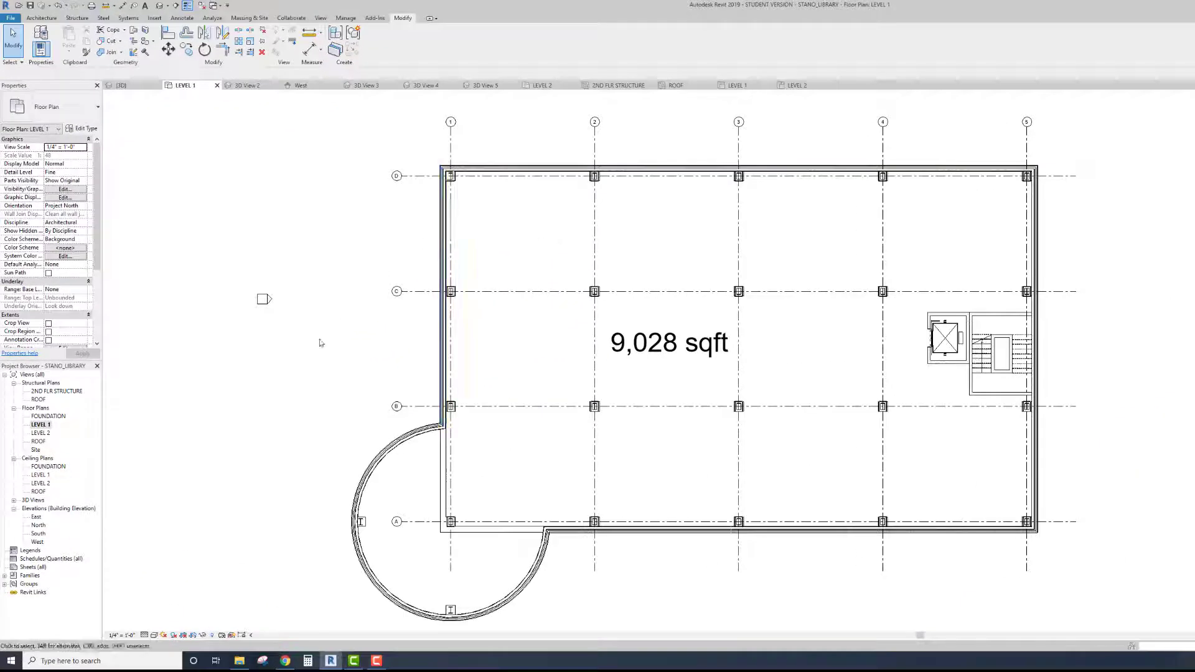
scroll(330, 339, "down", 2)
scroll(333, 336, "up", 3)
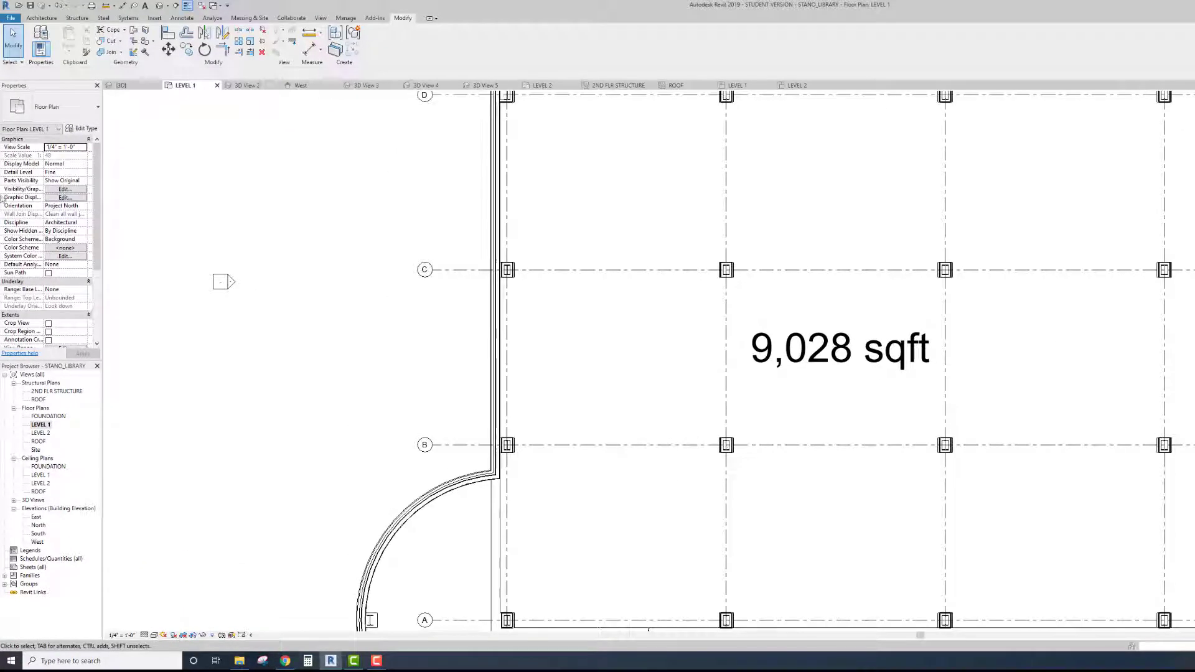
Step: Start an architectural wall, save the project when reminded, and choose the Storefront curtain wall type
left_click(43, 18)
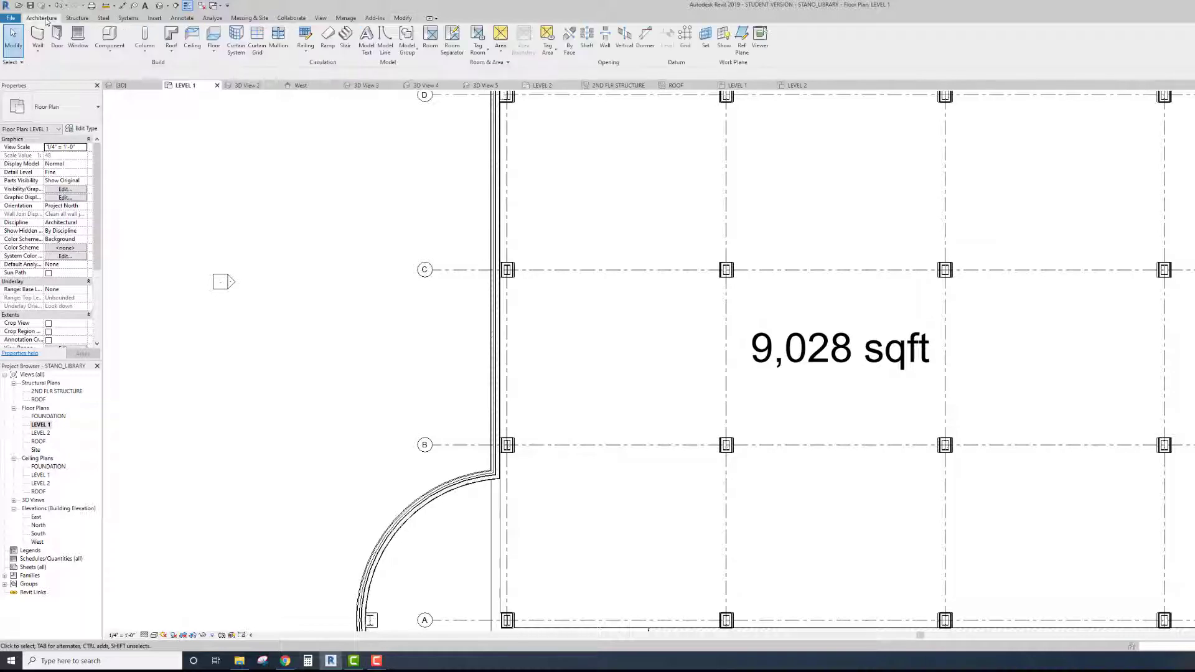
left_click(38, 50)
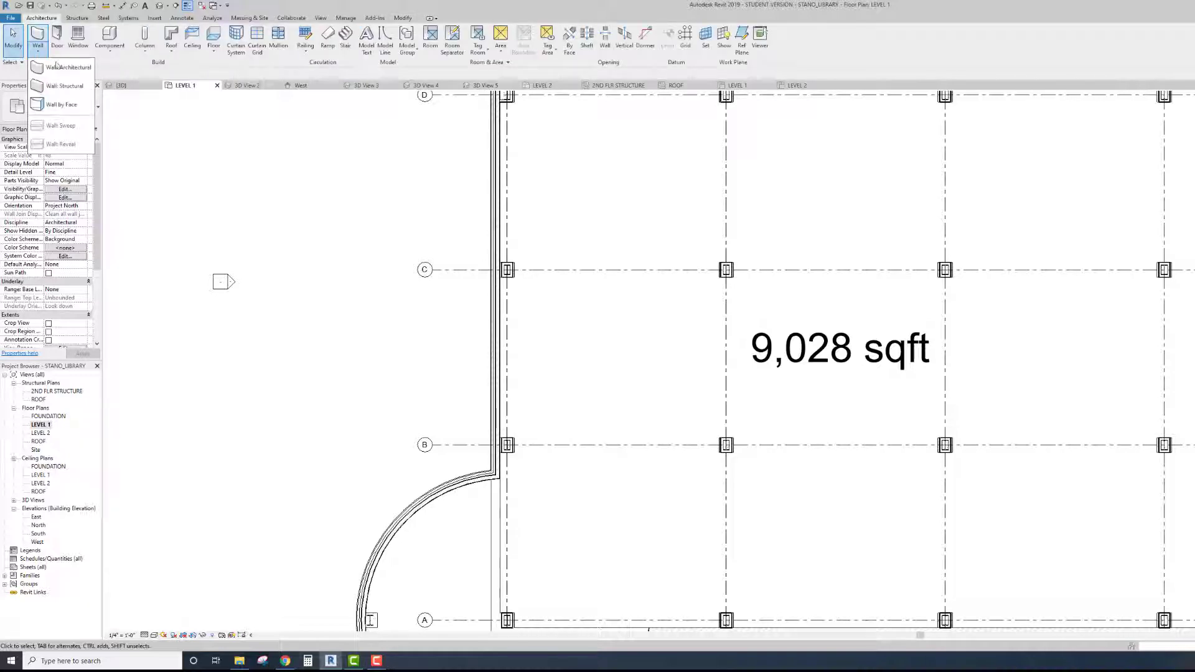
left_click(62, 66)
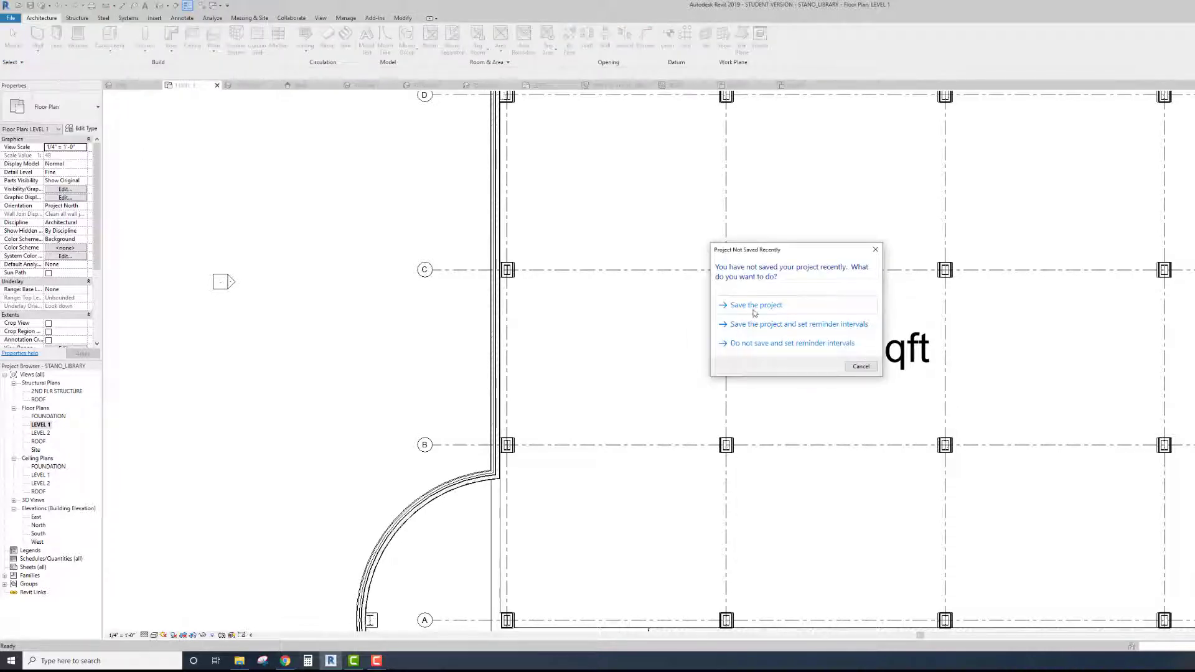
left_click(754, 311)
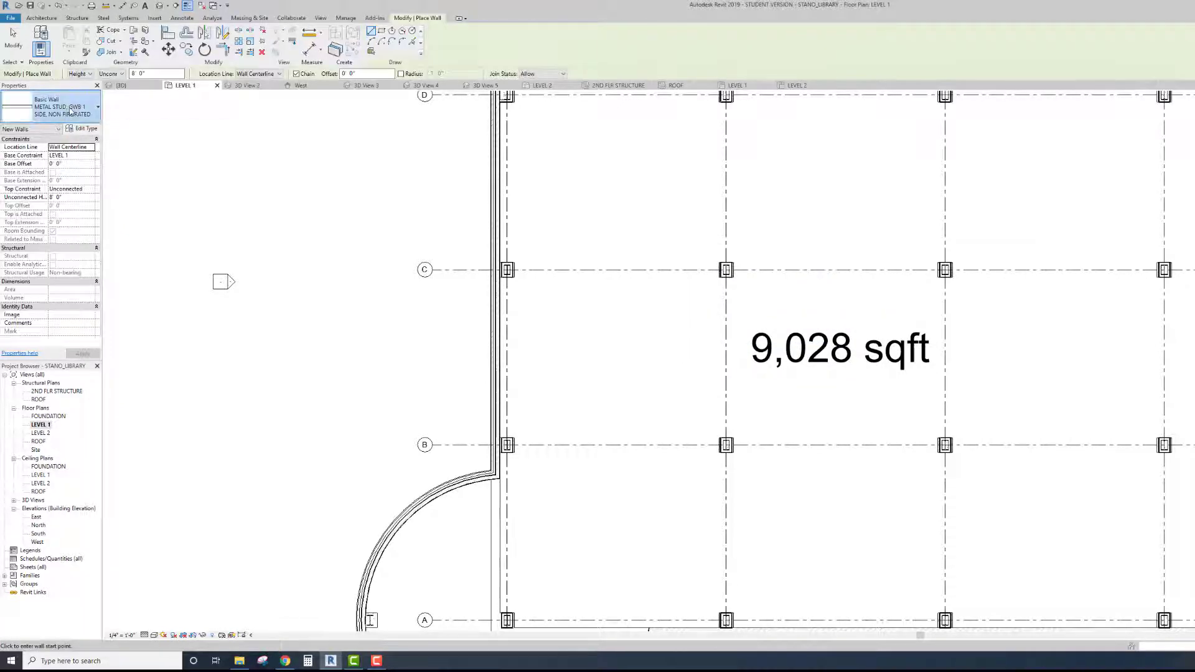
left_click(71, 111)
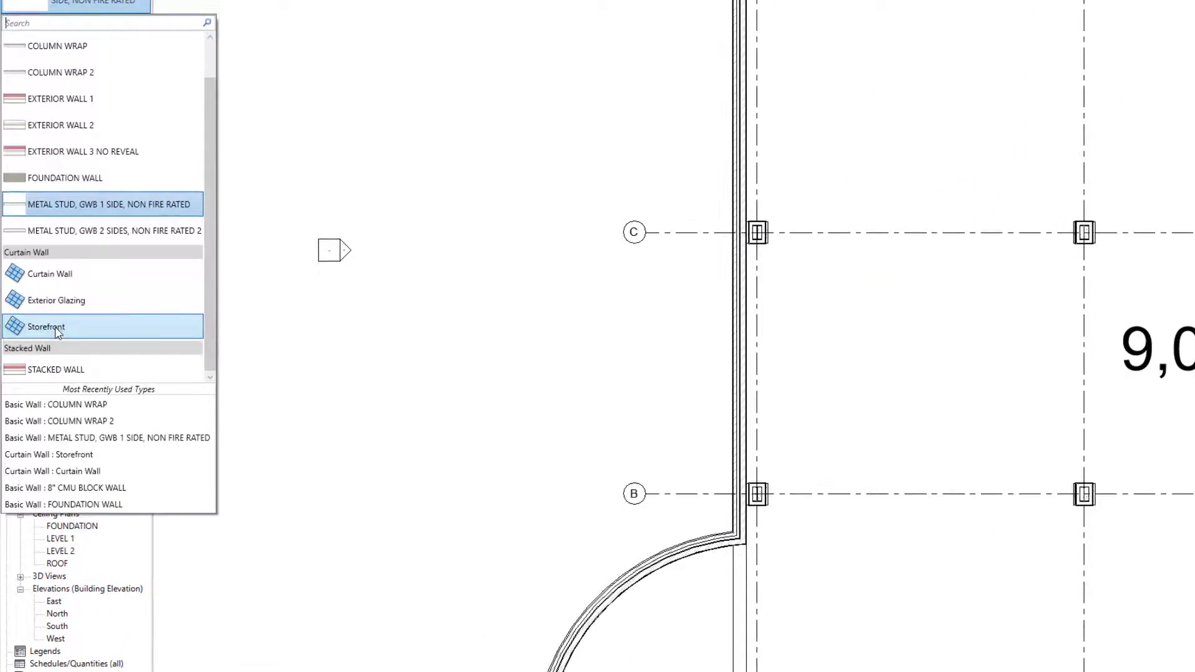
mouse_move(57, 332)
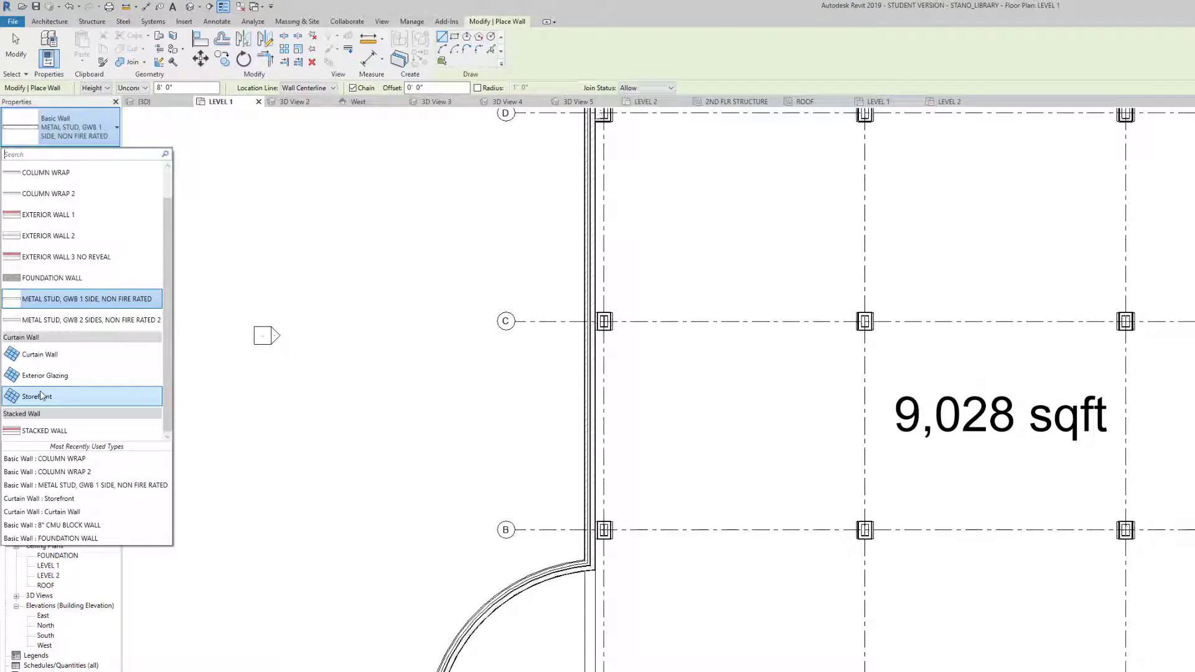
left_click(41, 395)
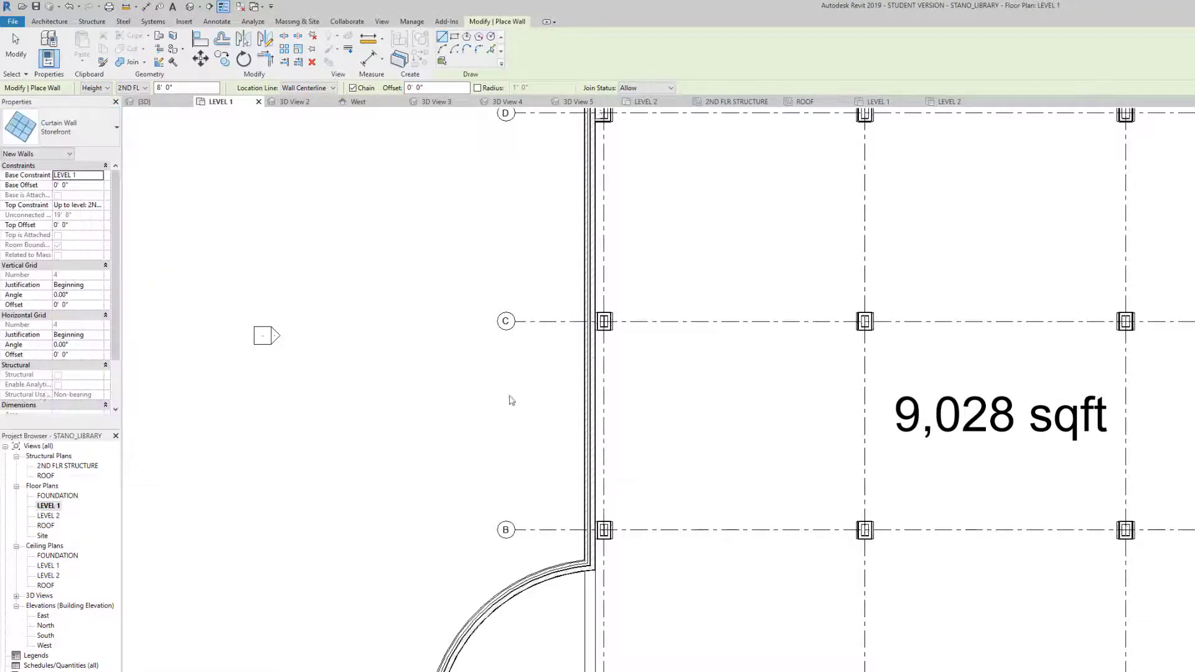
Step: Draw a vertical Storefront curtain wall about 19'-8" long outside the west exterior wall, between grid lines B and C
scroll(535, 384, "up", 2)
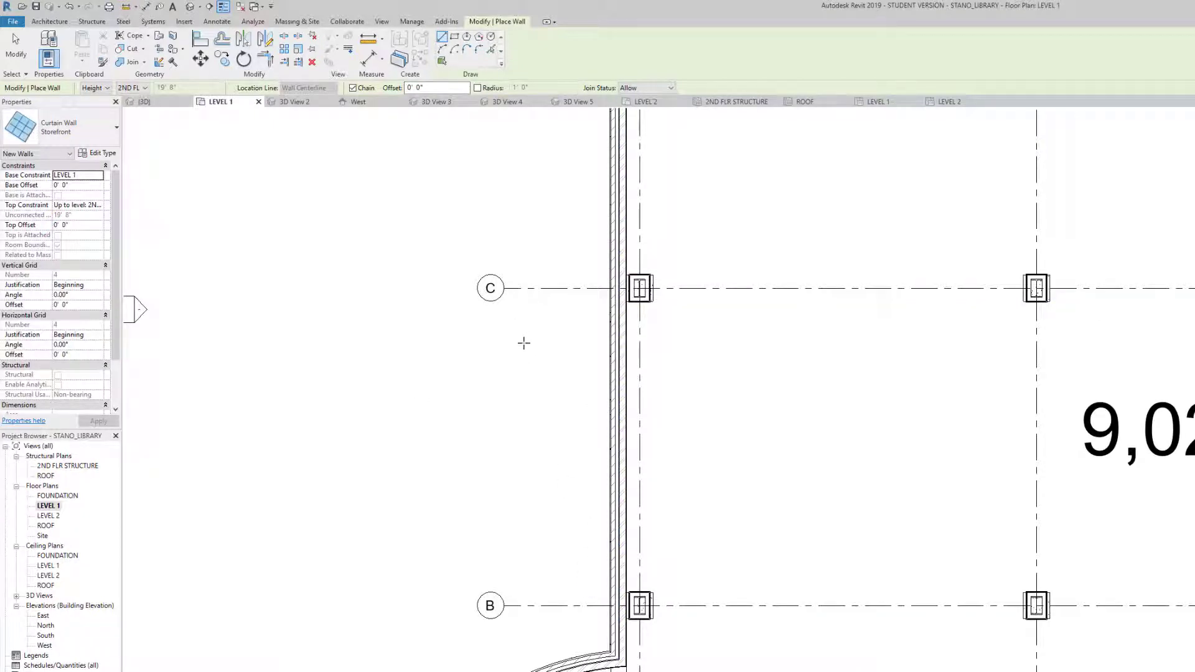
left_click(533, 314)
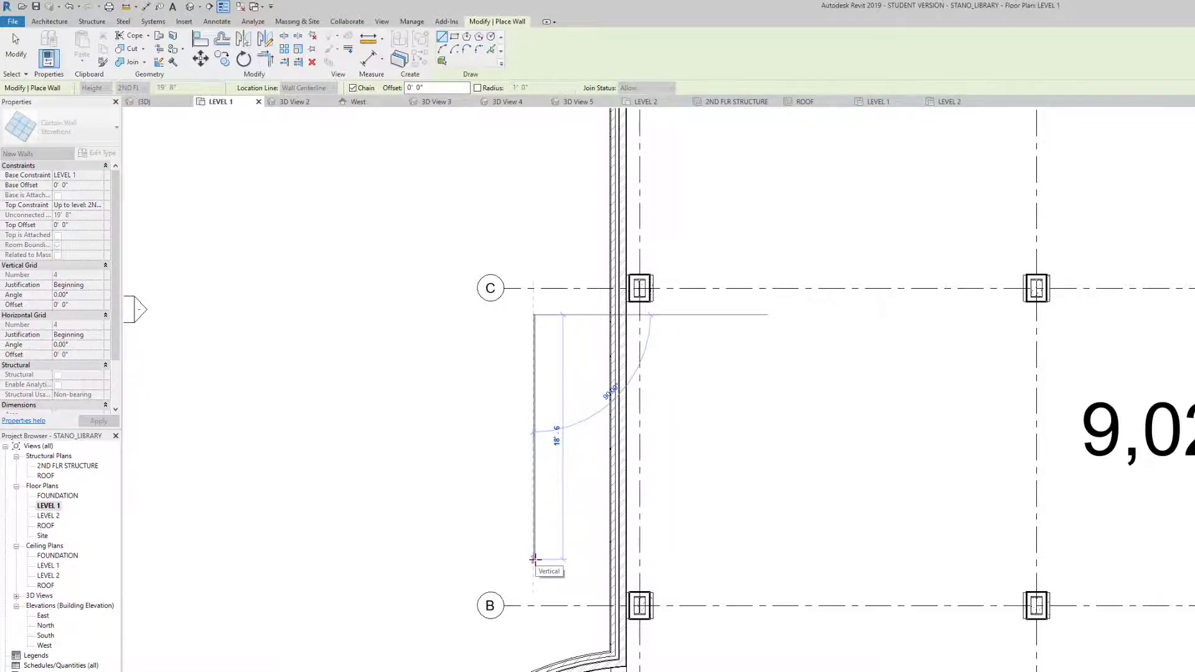
scroll(534, 560, "down", 1)
scroll(534, 560, "up", 3)
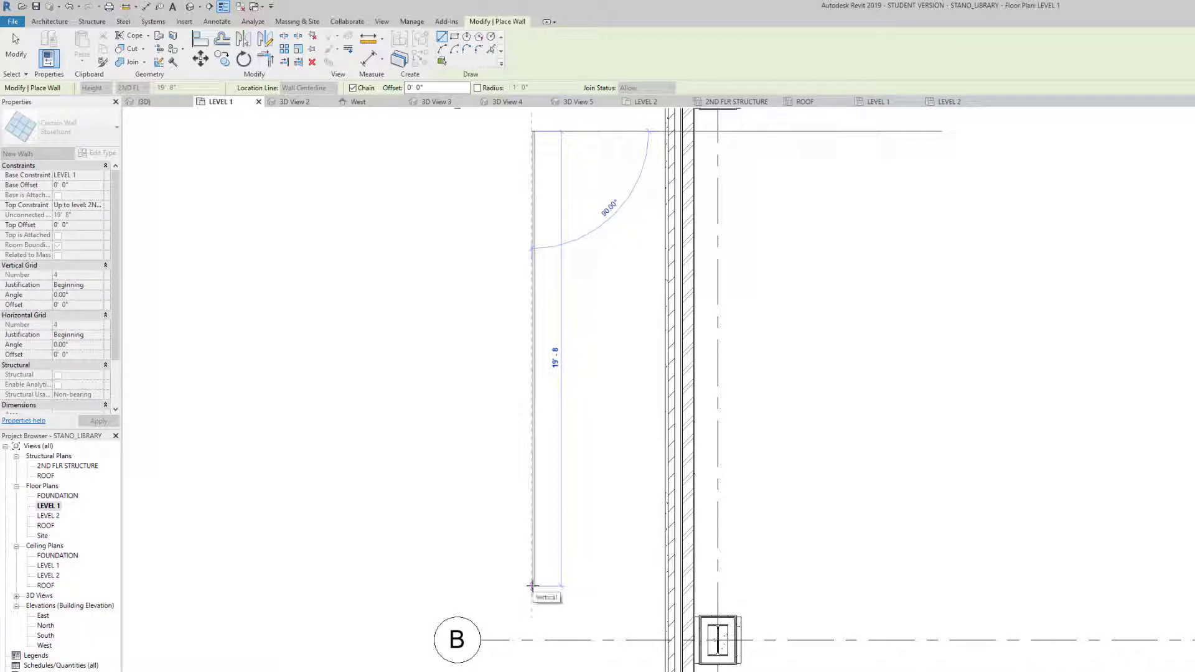
left_click(532, 586)
right_click(320, 336)
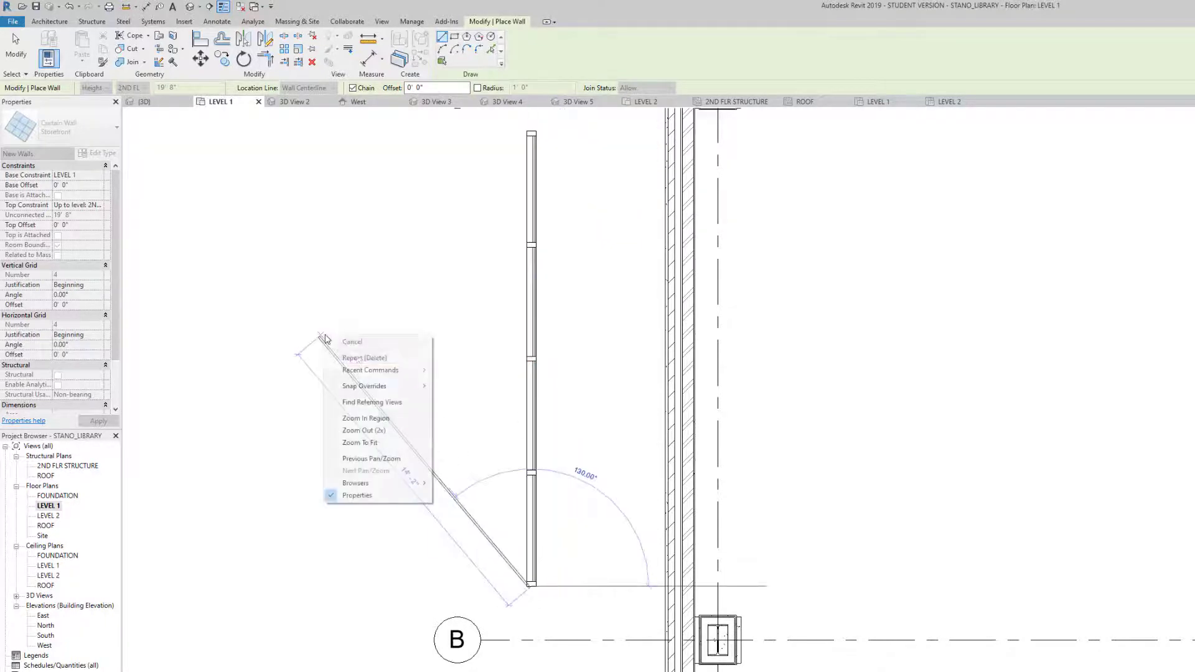
left_click(358, 344)
right_click(505, 379)
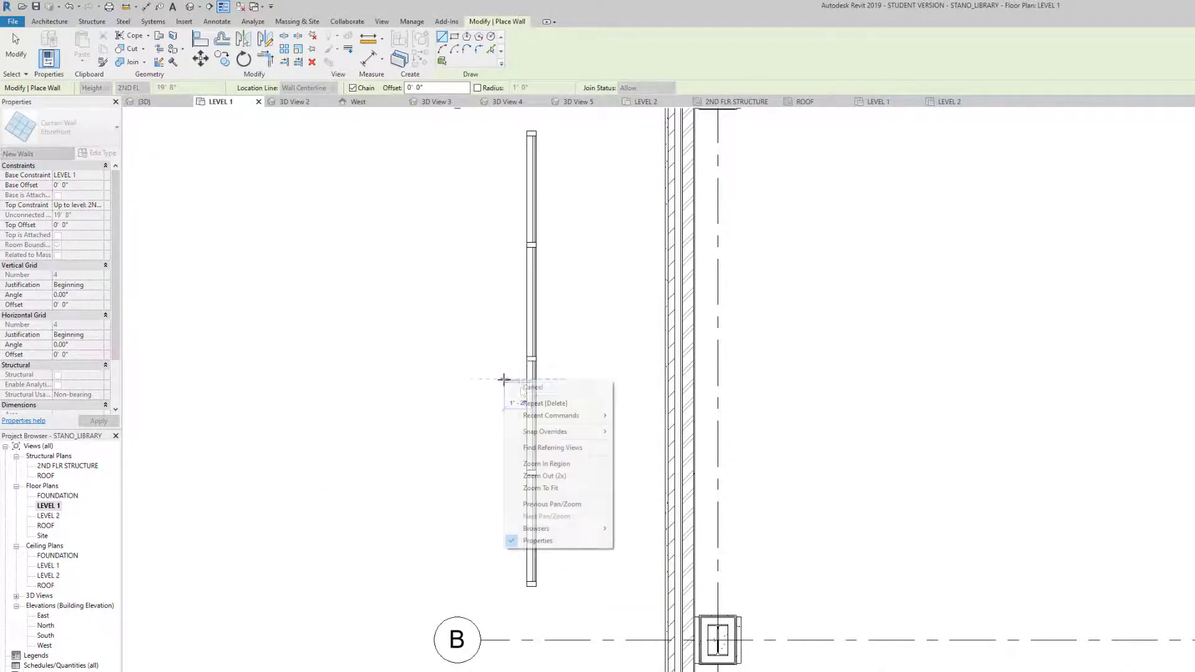
left_click(522, 388)
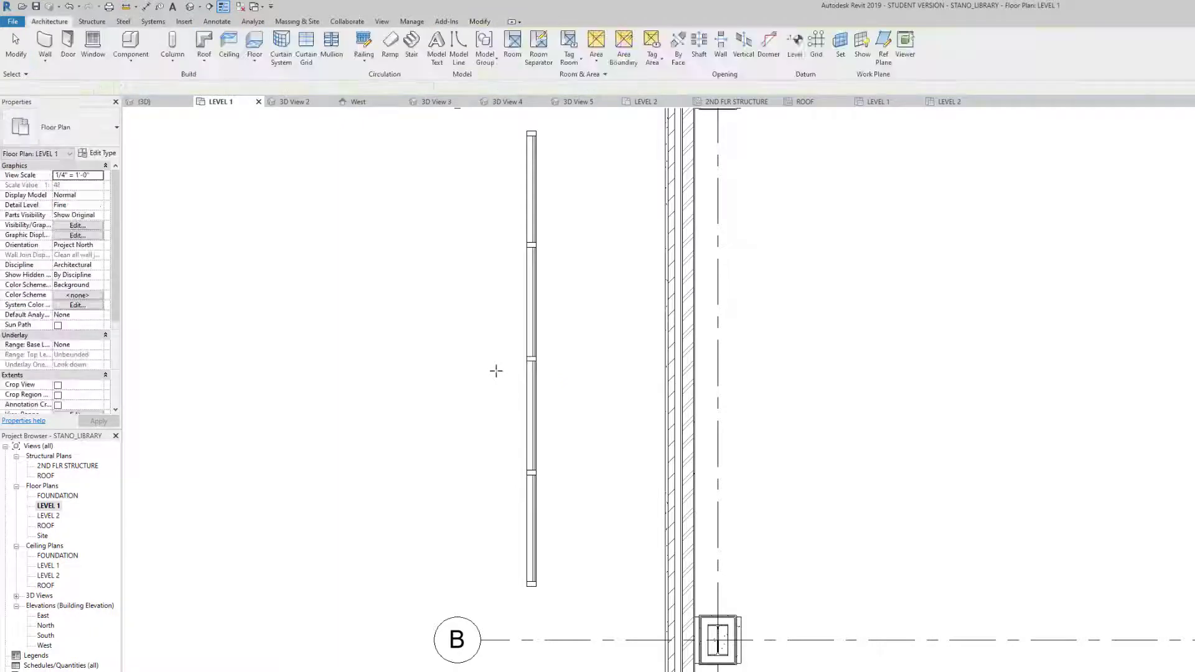
Step: Set the freestanding Storefront wall's length to 20'
left_click(532, 376)
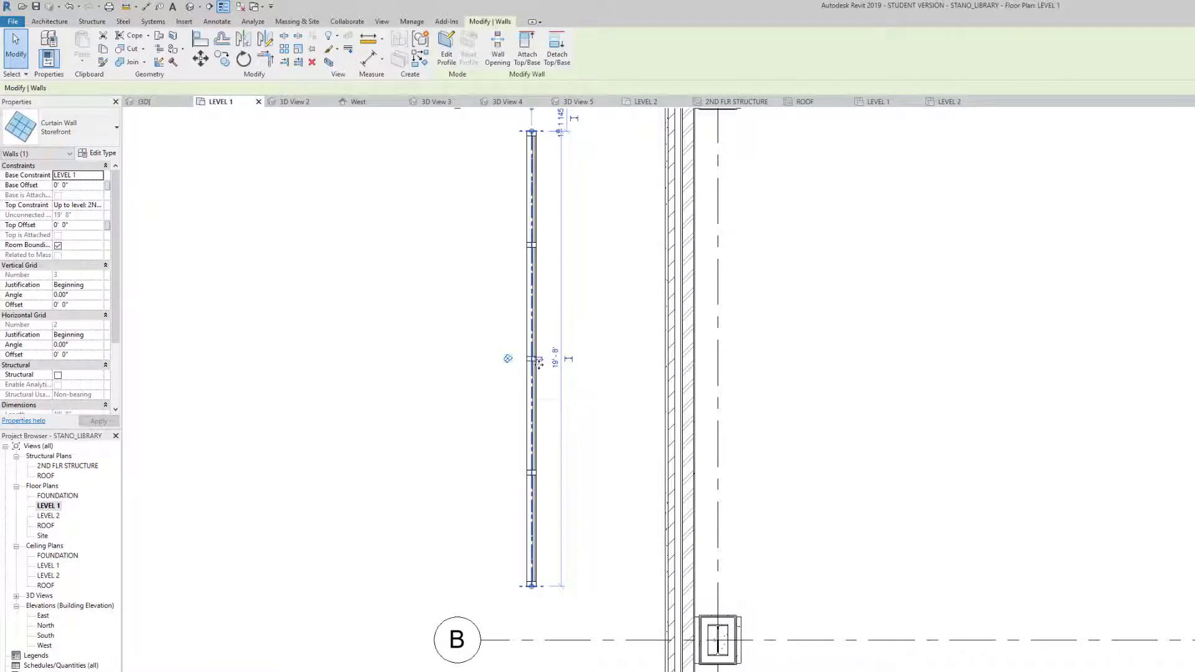
scroll(541, 366, "down", 2)
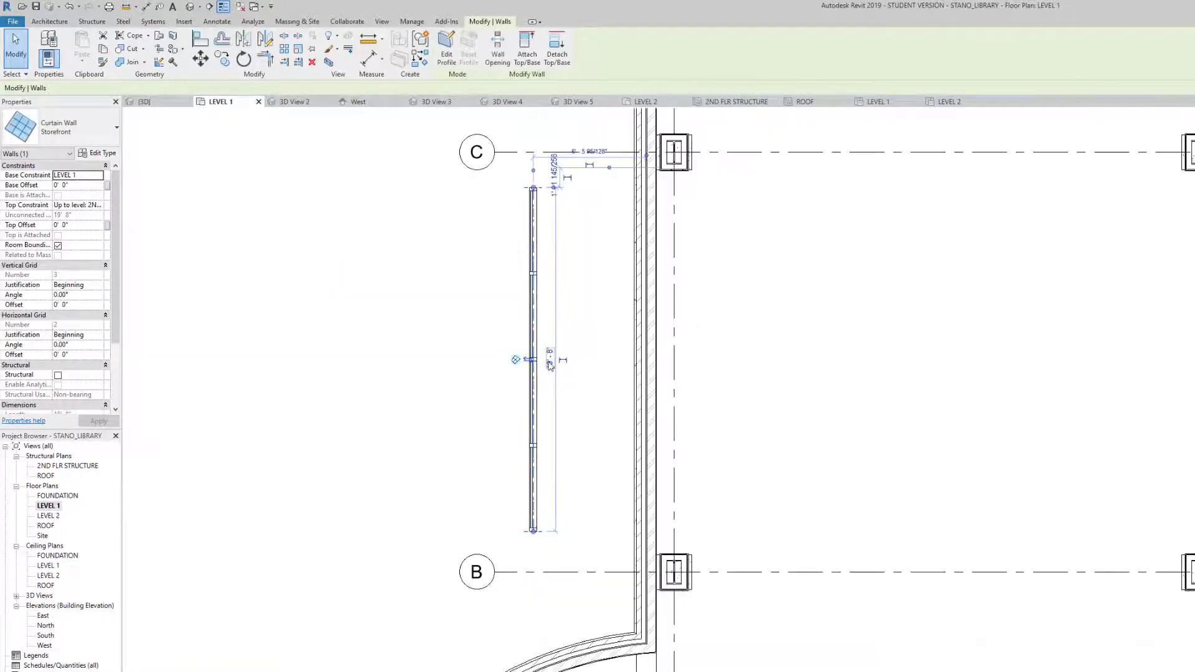
left_click(550, 365)
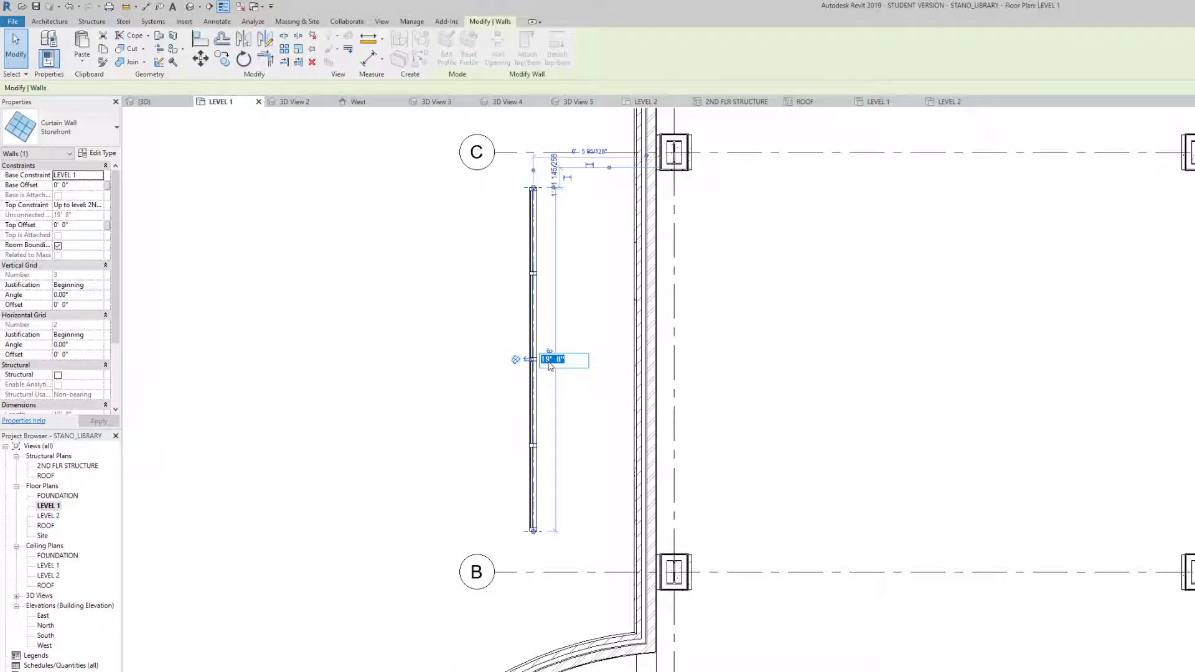
type("20")
key("Return")
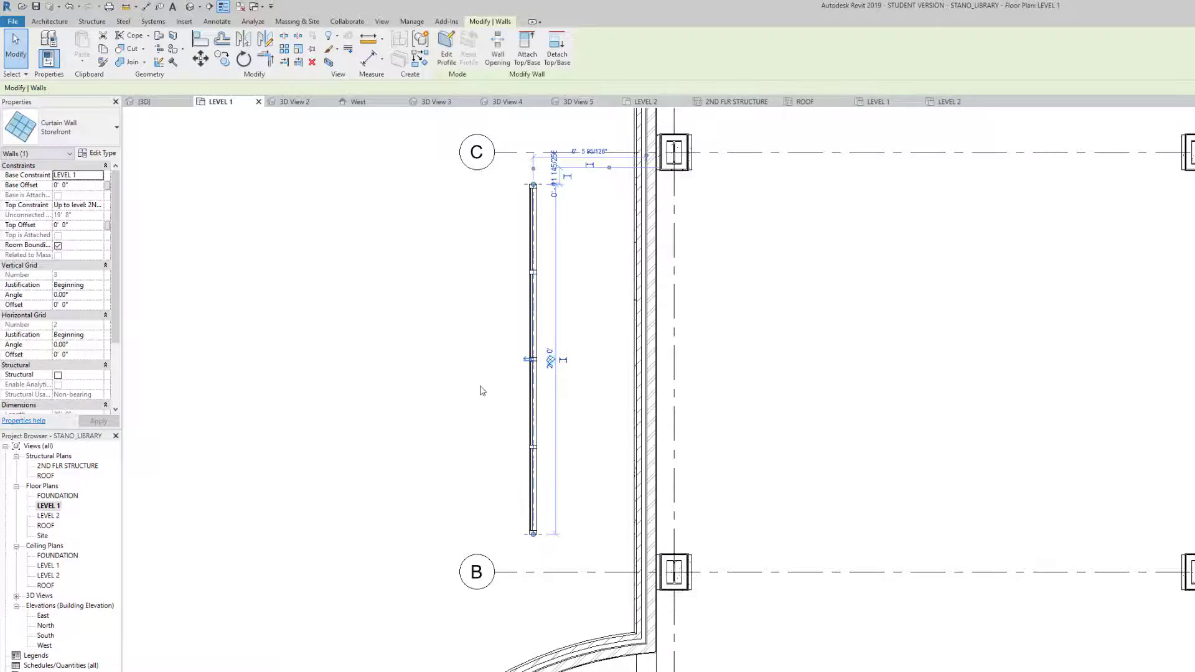
scroll(482, 391, "down", 1)
scroll(482, 391, "up", 1)
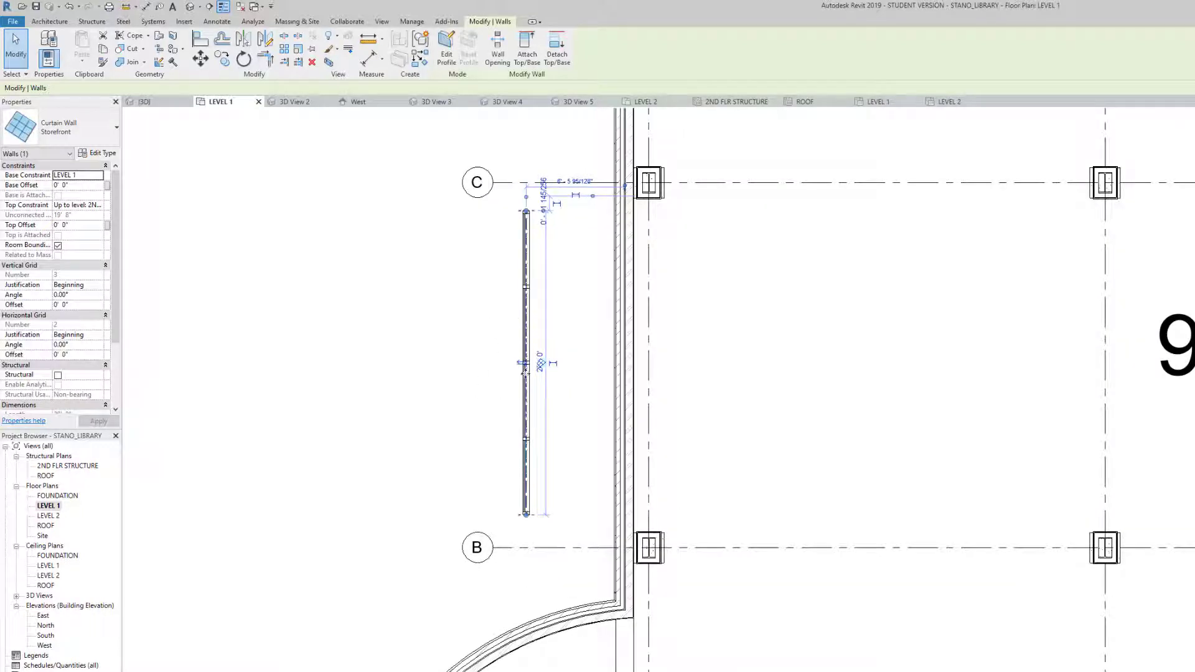
scroll(520, 370, "down", 1)
scroll(526, 367, "up", 4)
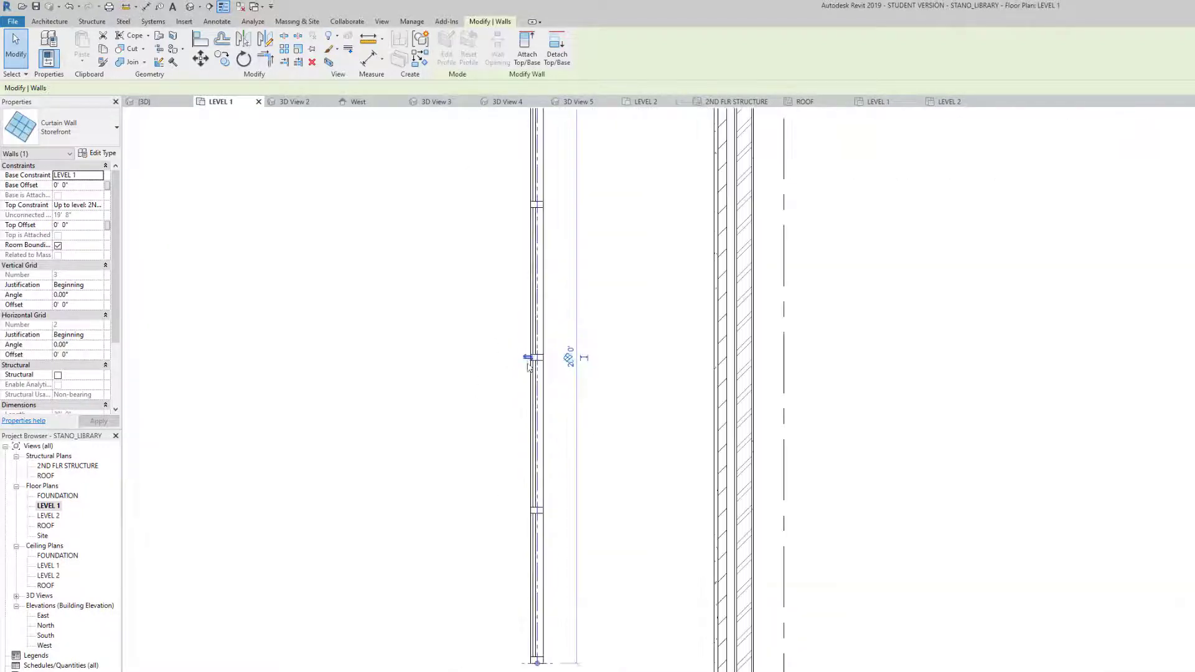
scroll(528, 363, "down", 3)
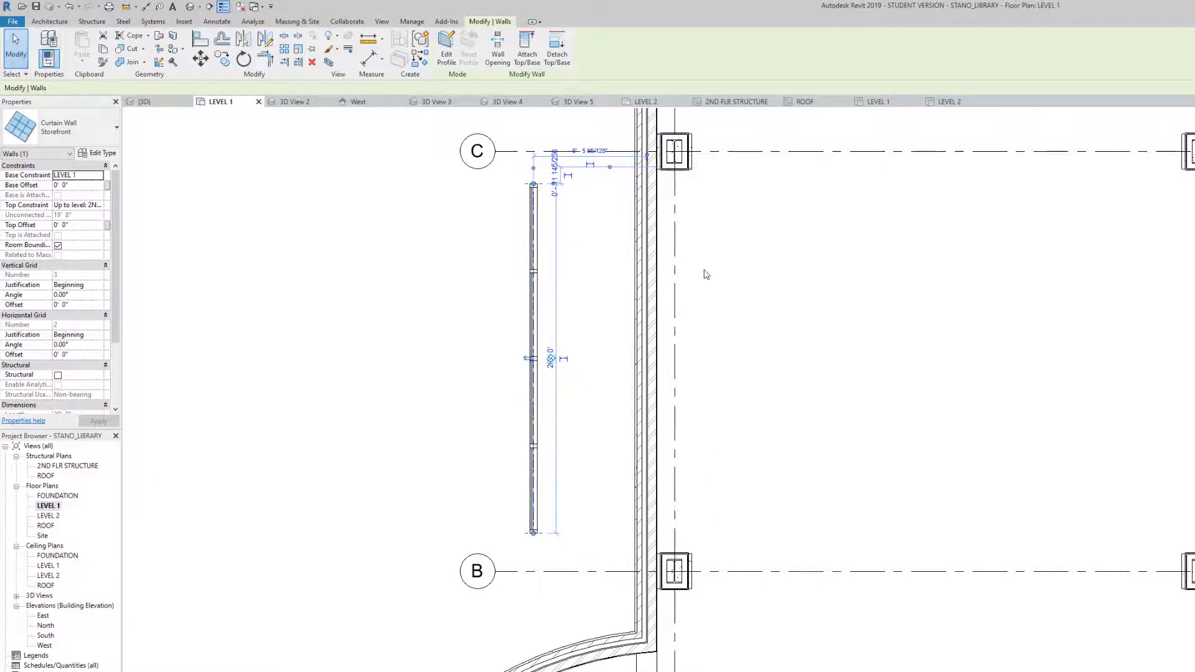
left_click(48, 23)
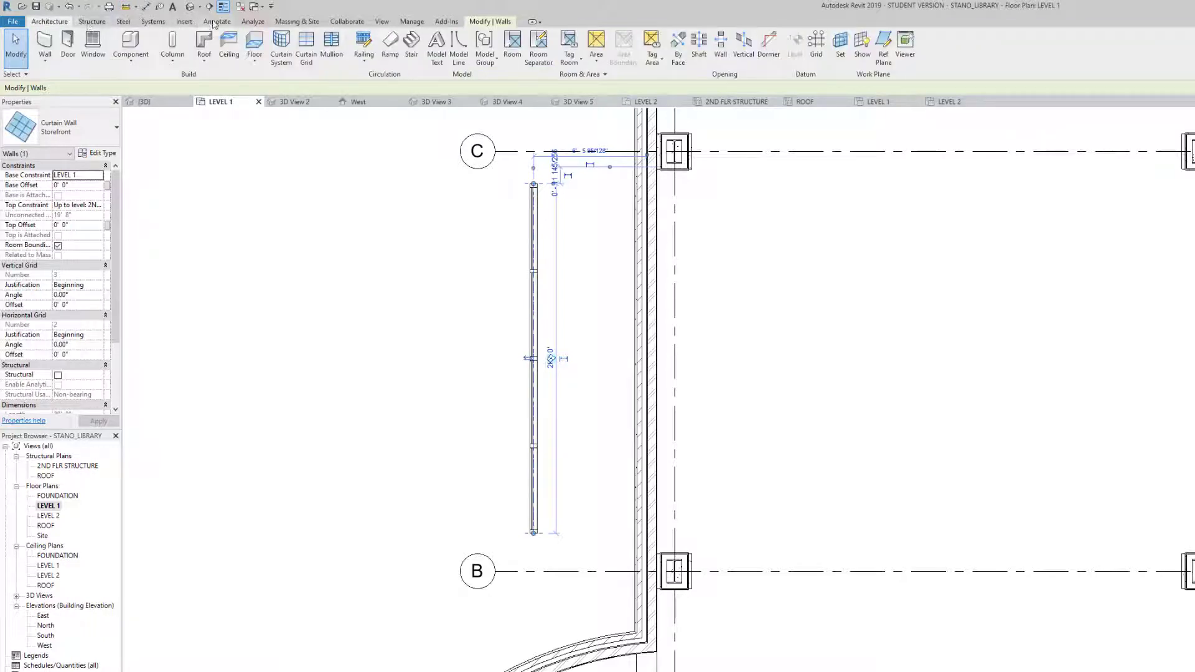
left_click(215, 22)
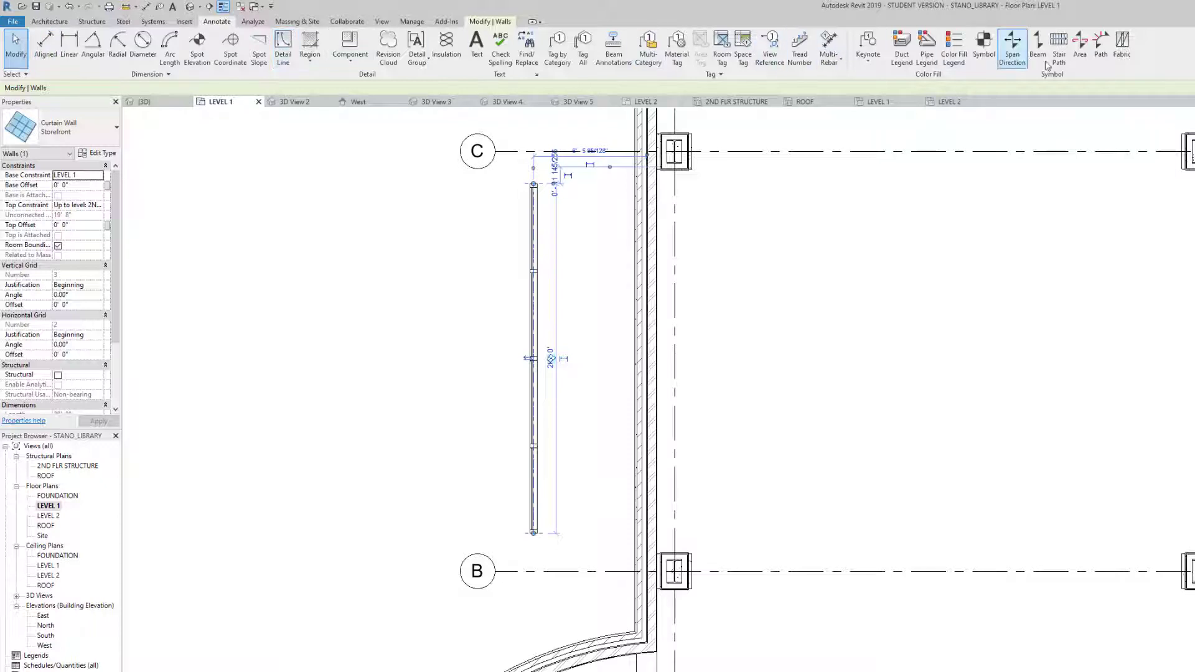
Step: Move the Storefront wall into the west exterior wall between grid lines B and C so that it embeds there
left_click(297, 232)
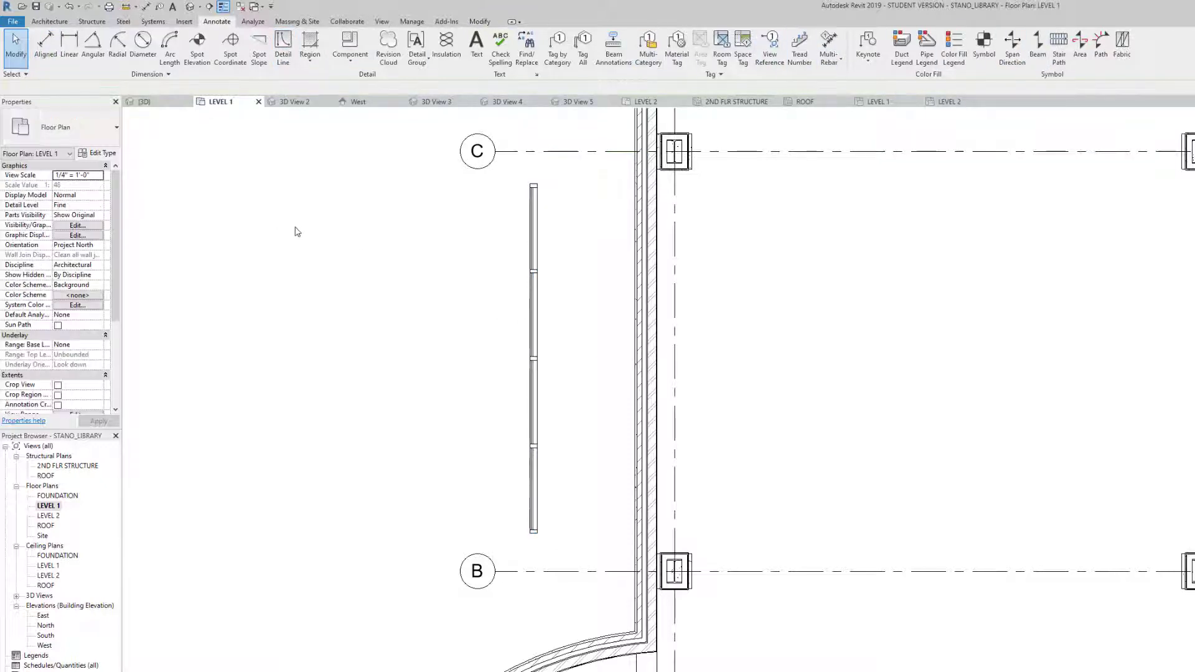
left_click(534, 355)
left_click_drag(534, 355, 647, 349)
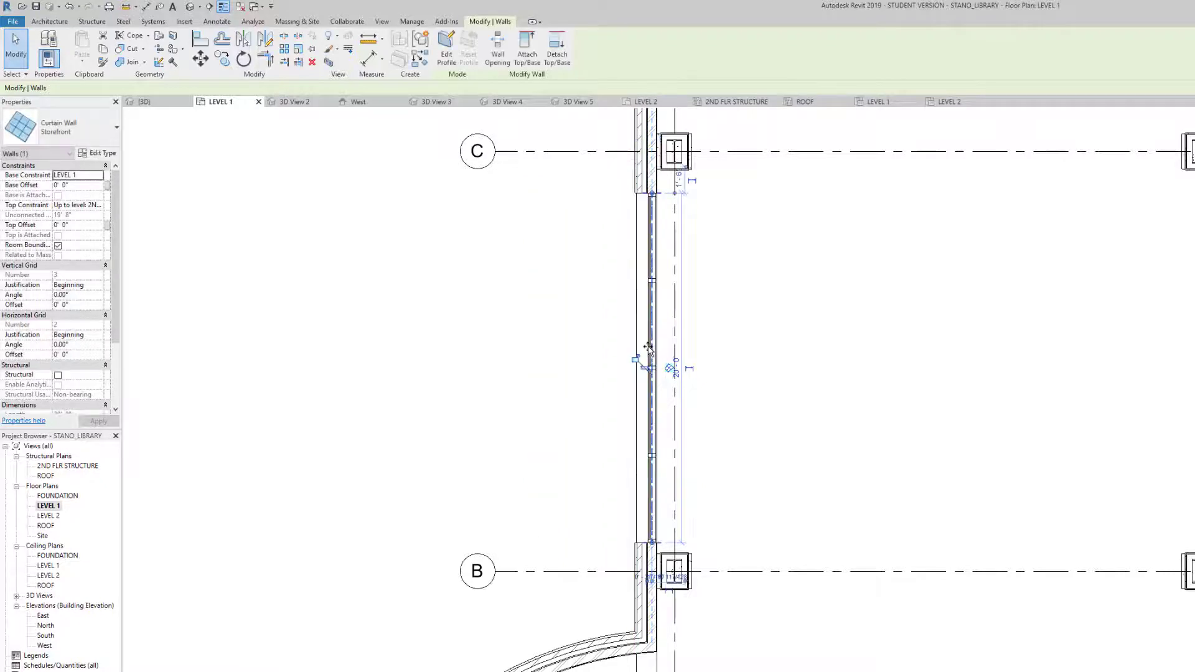
Step: Nudge the embedded Storefront wall slightly north along the west wall so it sits roughly centred between grid lines B and C
scroll(509, 366, "down", 1)
scroll(508, 365, "up", 2)
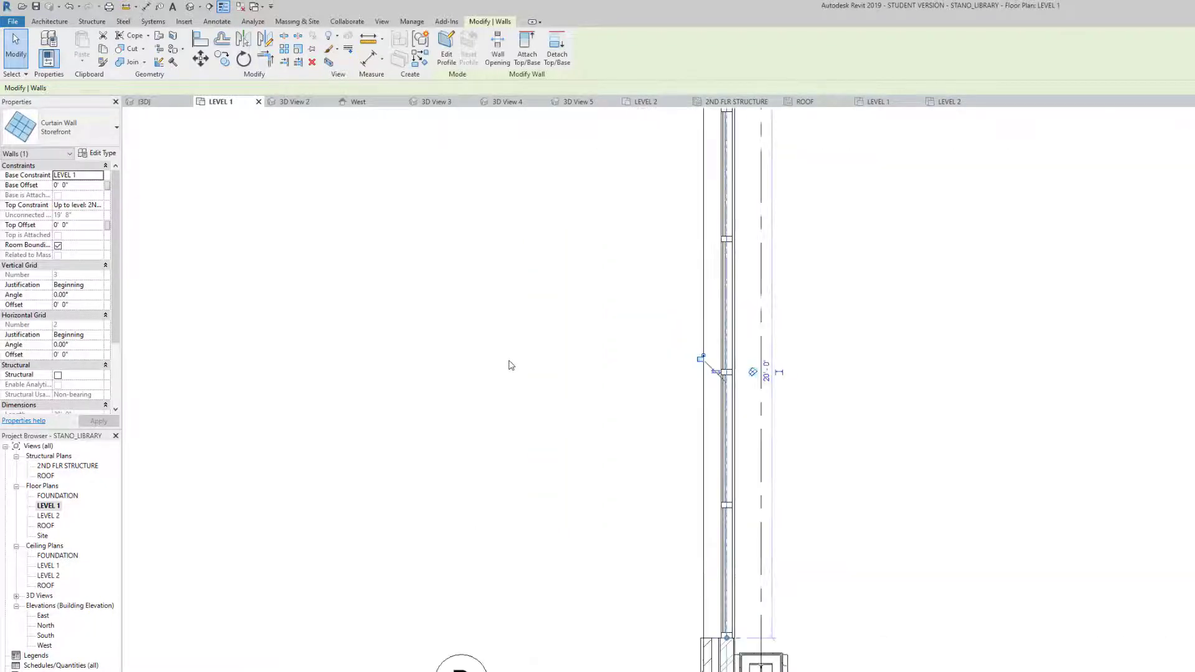
scroll(508, 365, "down", 1)
middle_click_drag(542, 347, 549, 358)
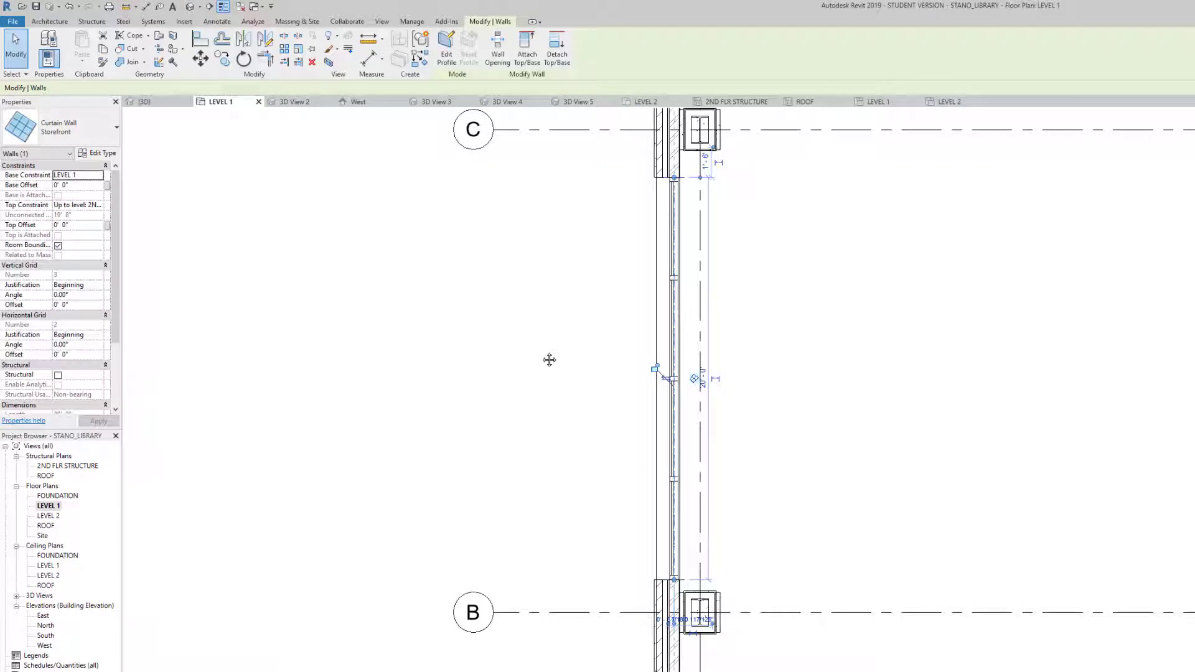
key("Up")
key("Up")
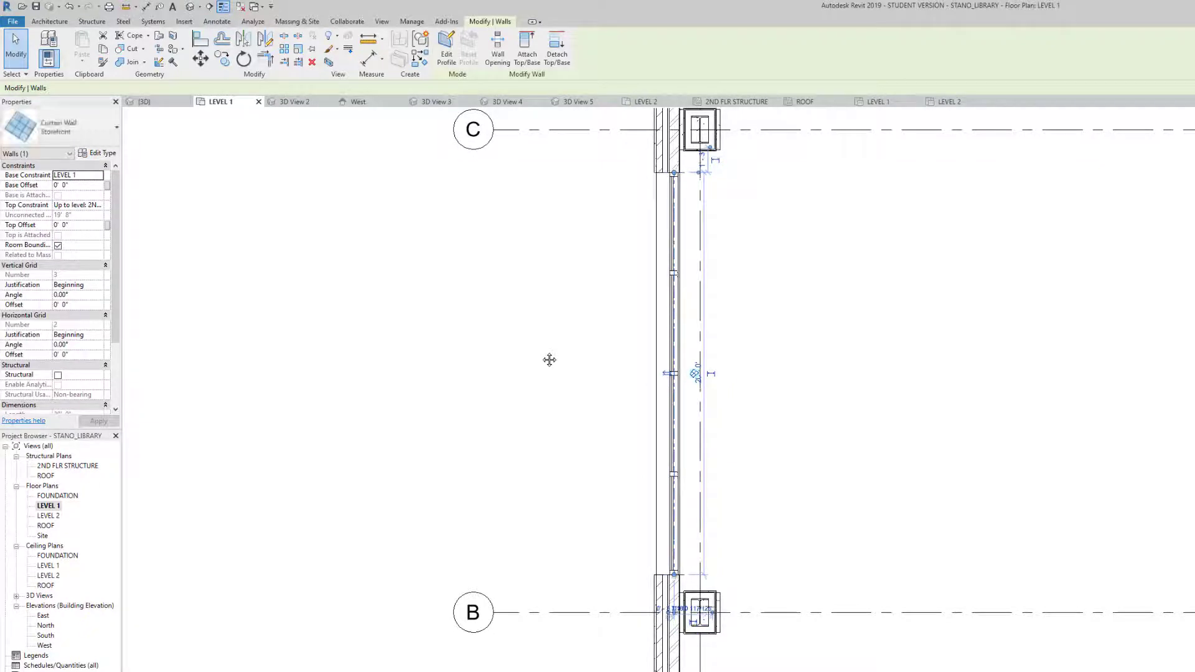
key("Down")
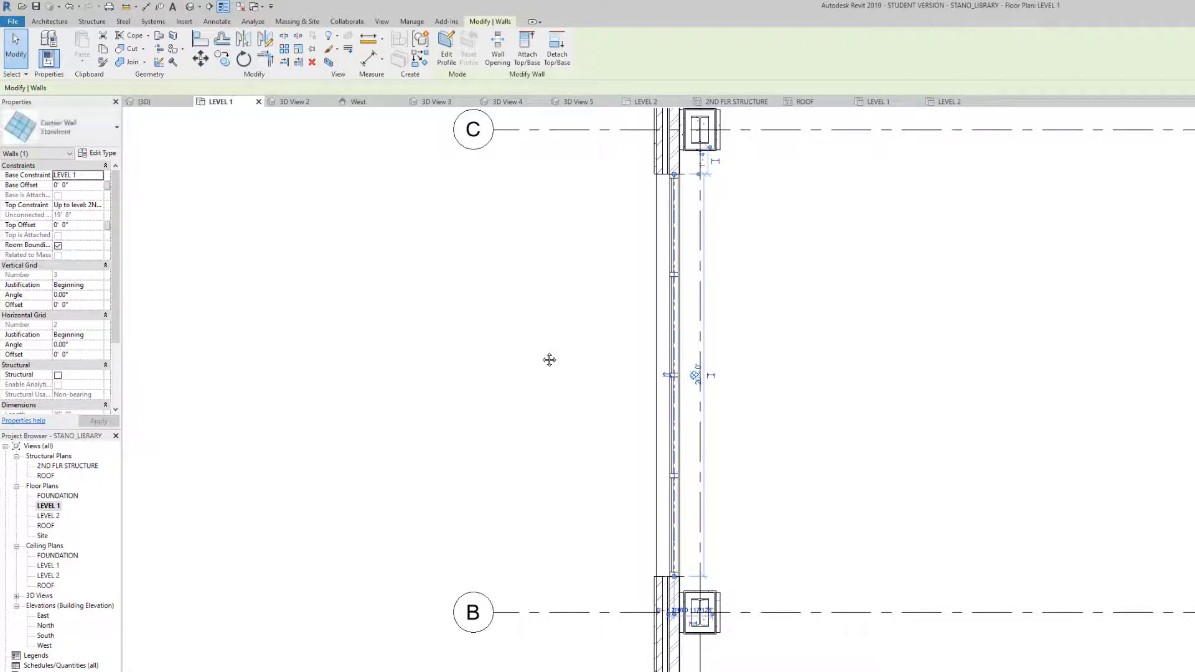
key("Up")
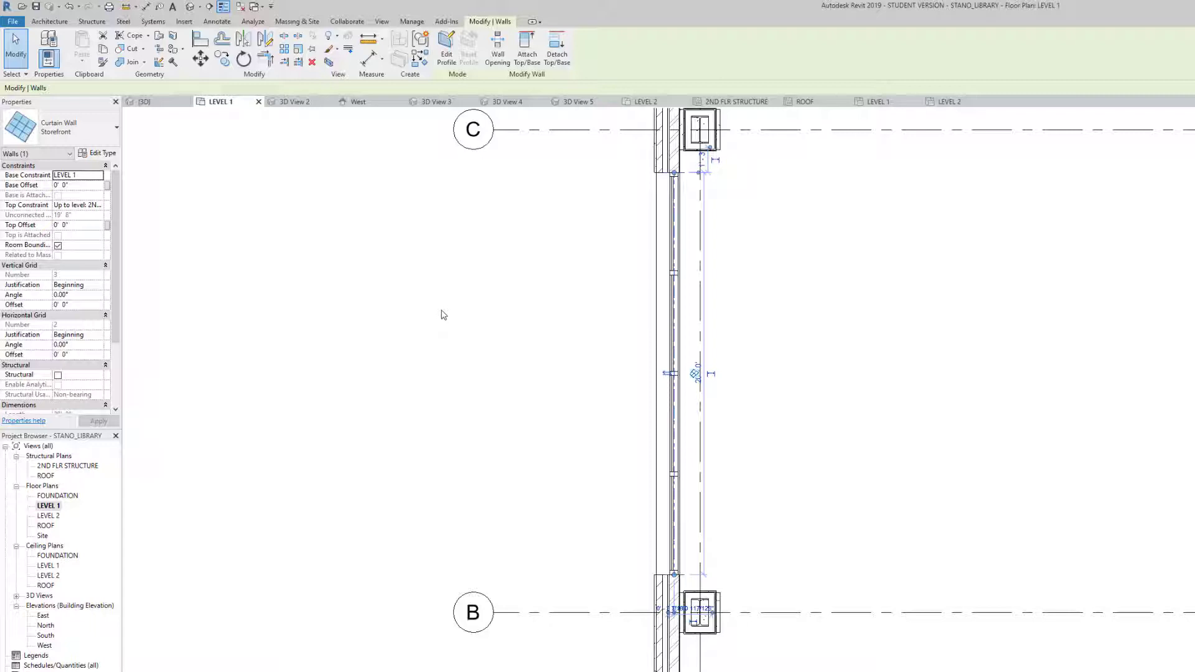
left_click(510, 359)
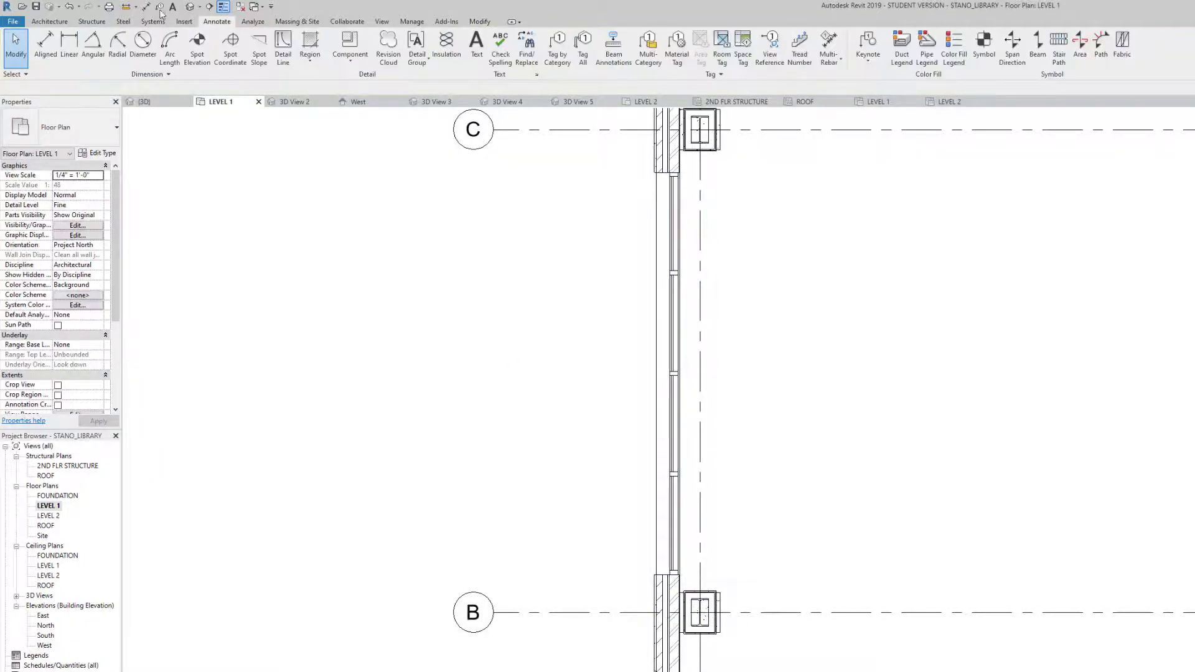
Step: Select the west Storefront wall in the 3D view and set its top constraint to Unconnected
left_click(190, 7)
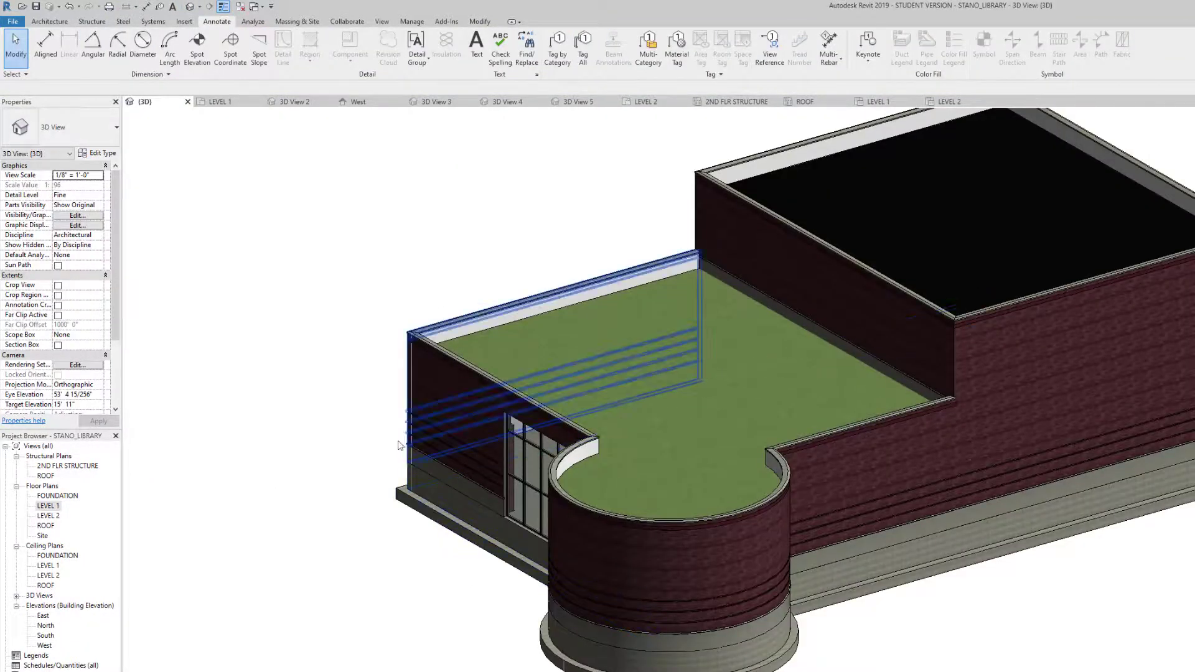
middle_click_drag(398, 445, 622, 322, "shift")
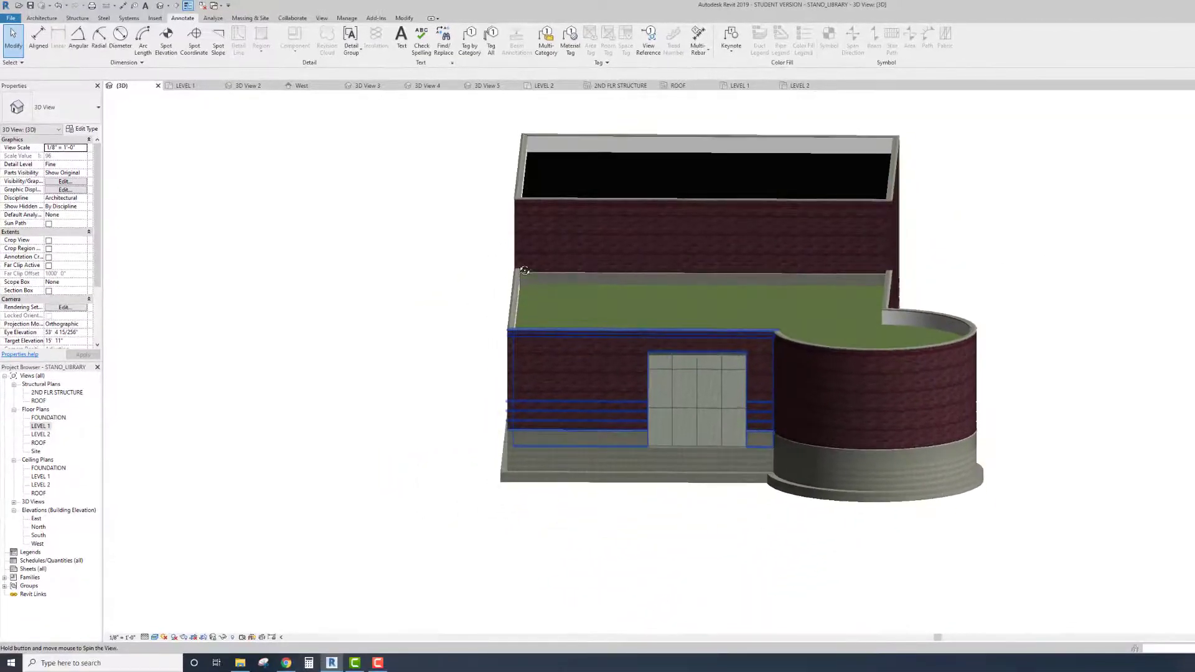
middle_click_drag(524, 271, 523, 347, "shift")
scroll(537, 358, "up", 3)
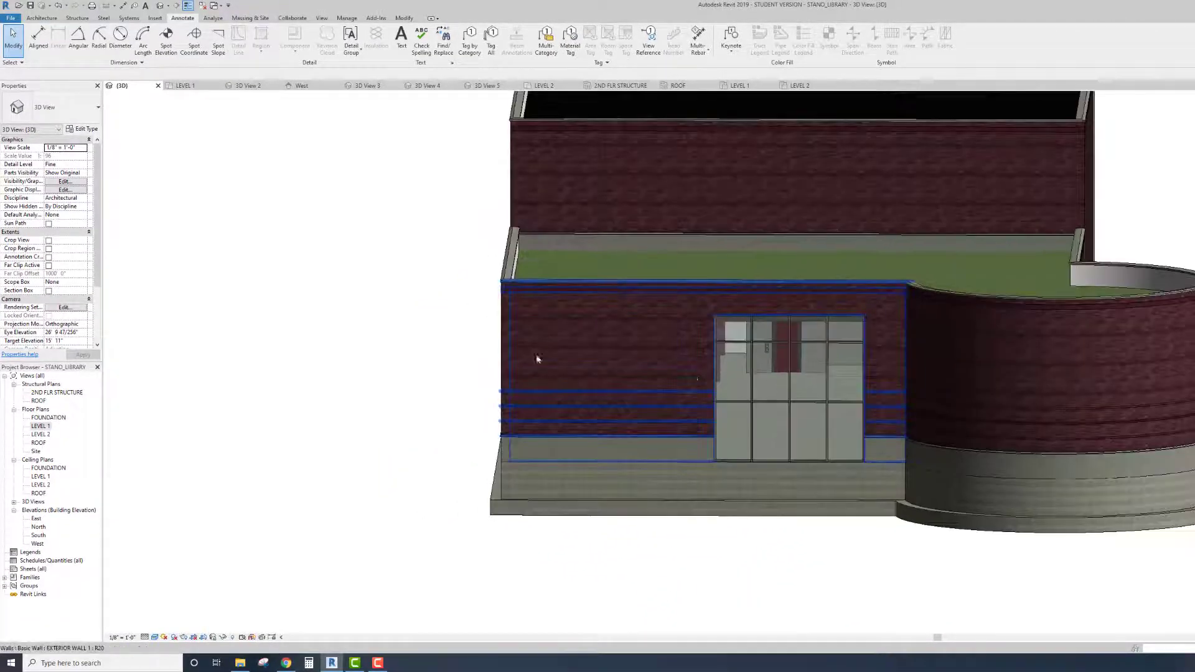
middle_click_drag(699, 379, 658, 307, "shift")
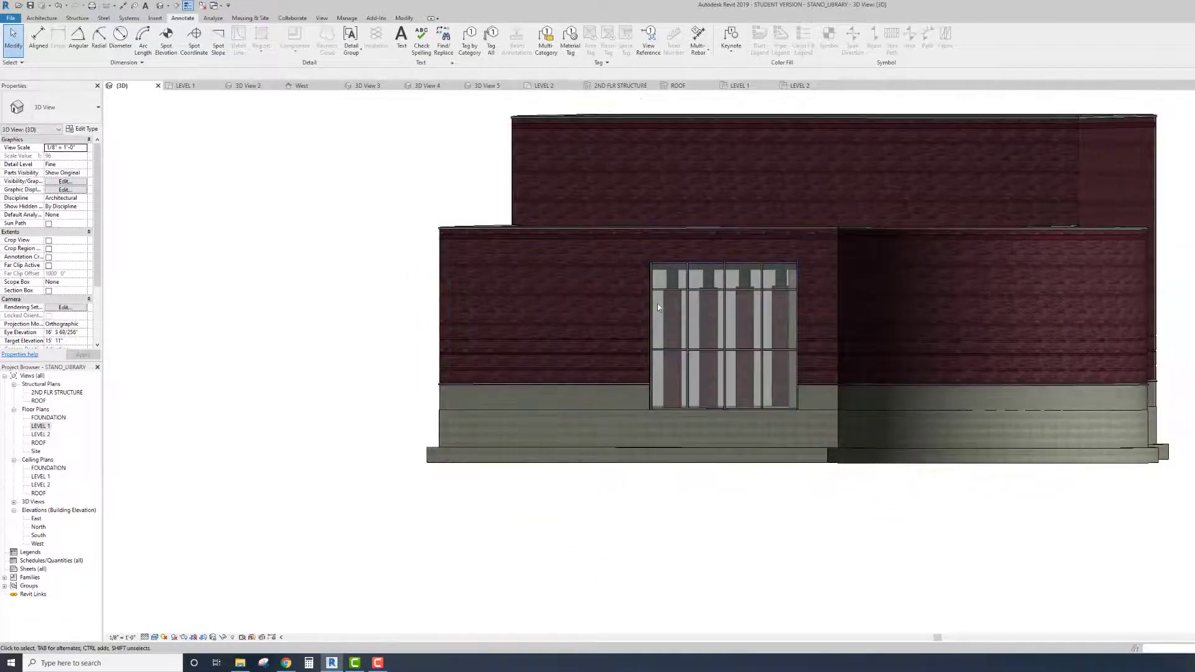
scroll(658, 307, "down", 3)
scroll(657, 330, "up", 5)
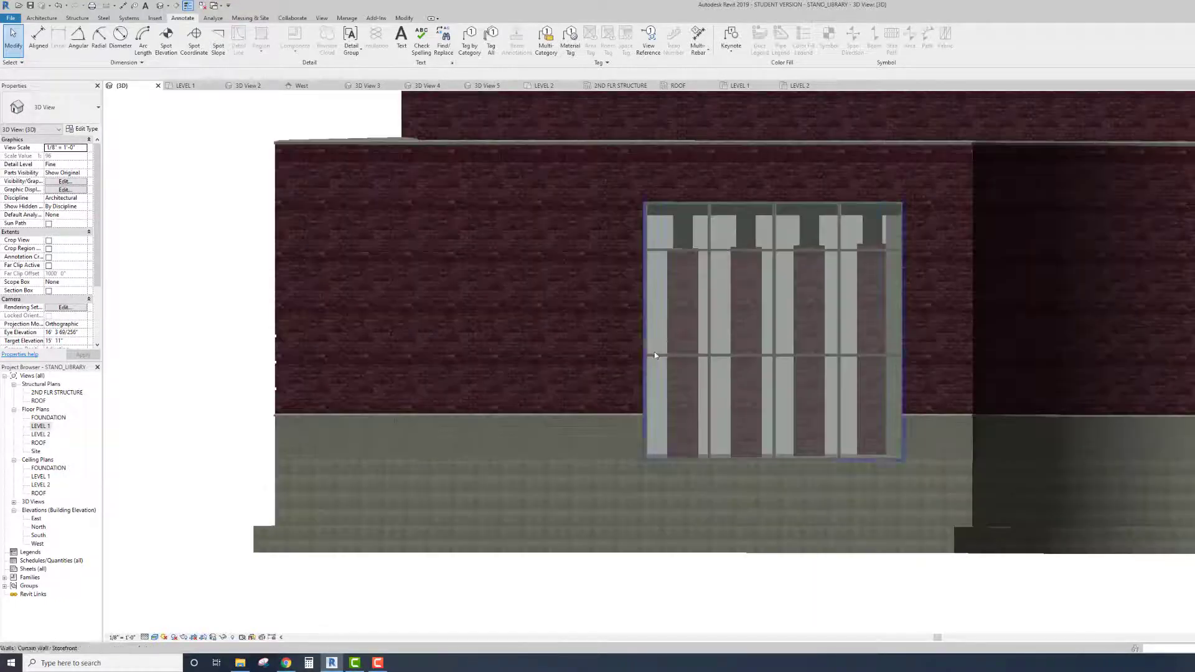
left_click(651, 354)
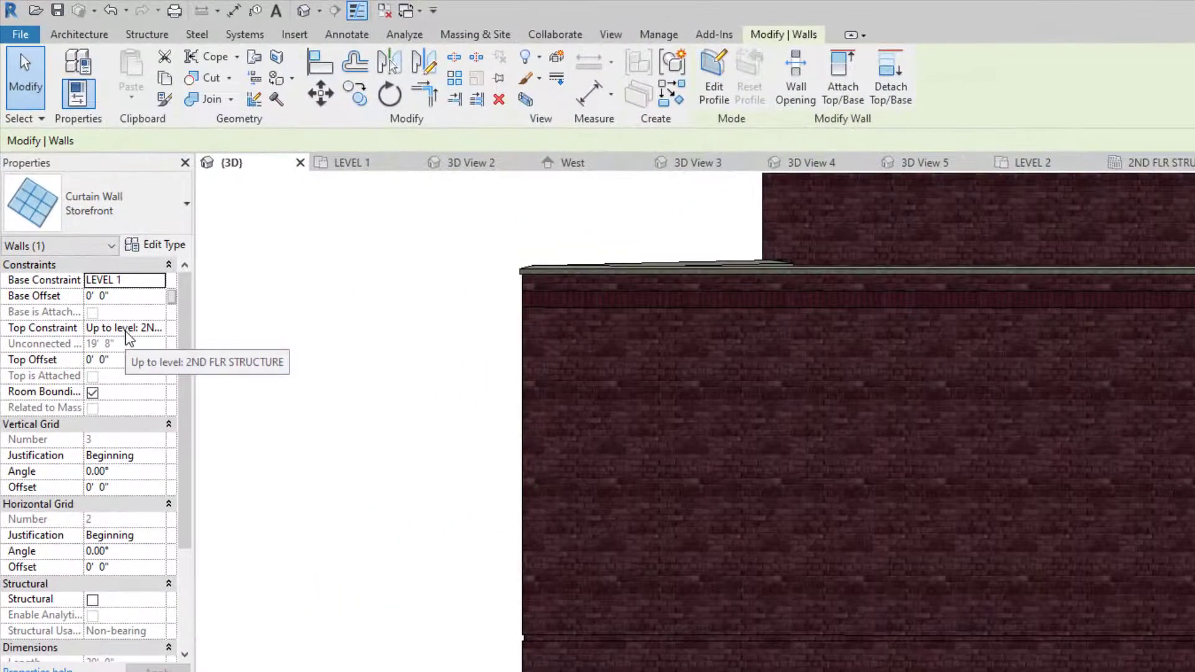
left_click(67, 175)
left_click(158, 328)
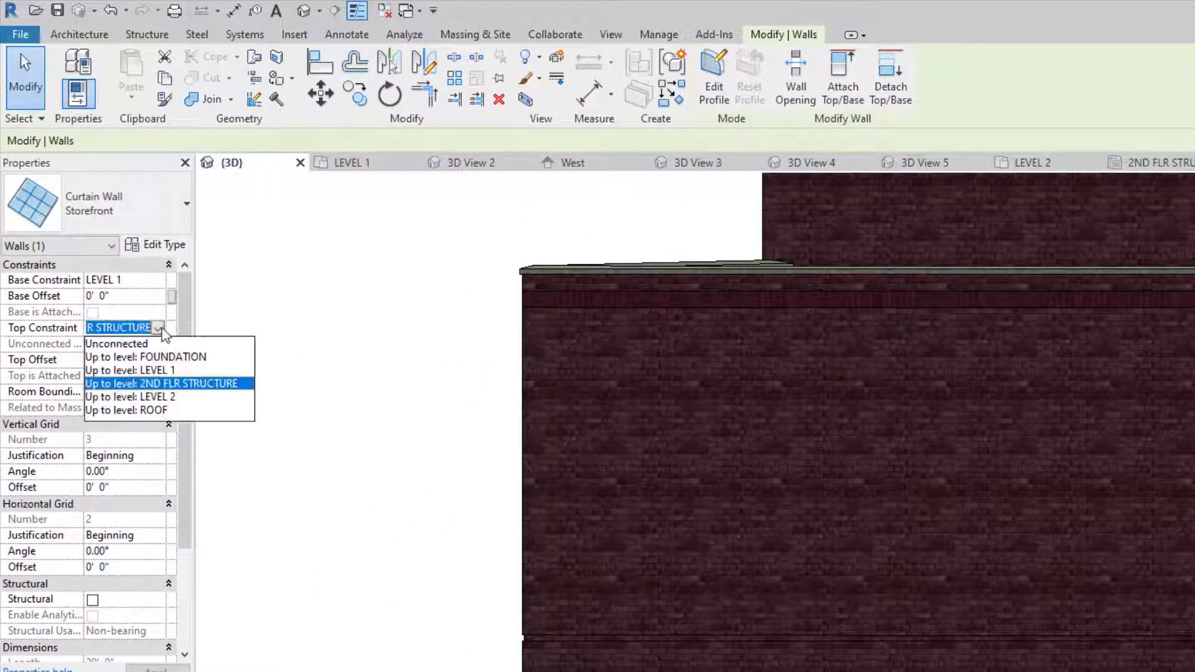
left_click(140, 342)
left_click(136, 344)
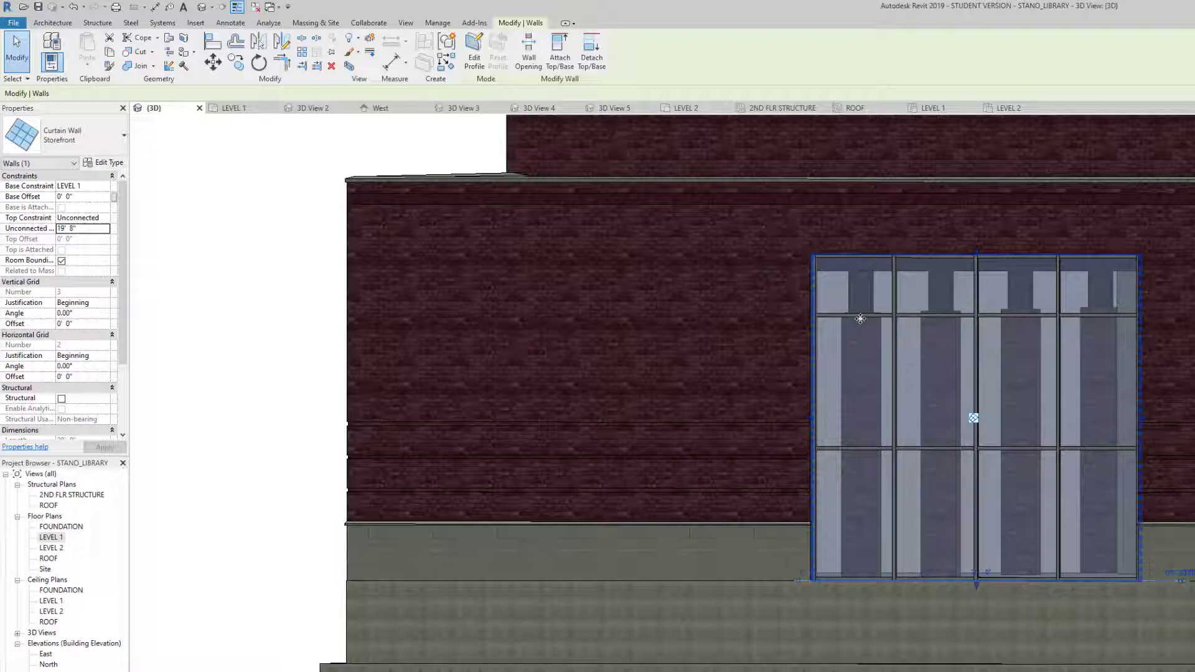
Step: Set the Storefront wall's unconnected height to 15'
left_click(80, 229)
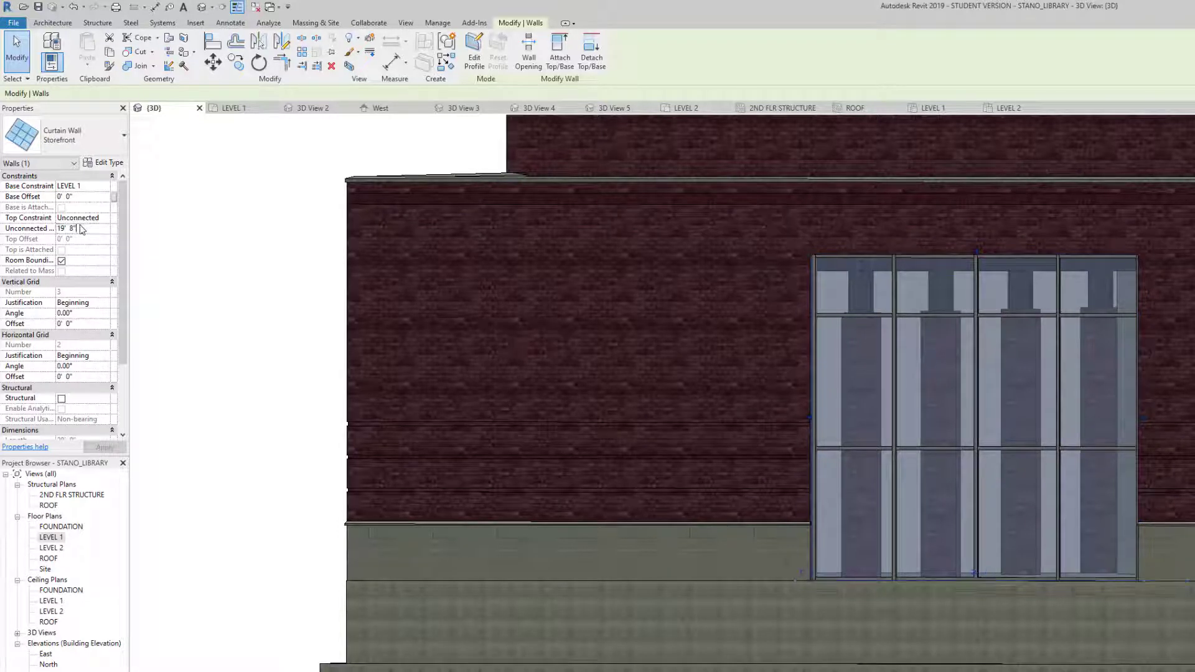
left_click_drag(73, 228, 60, 229)
type("15")
key("Return")
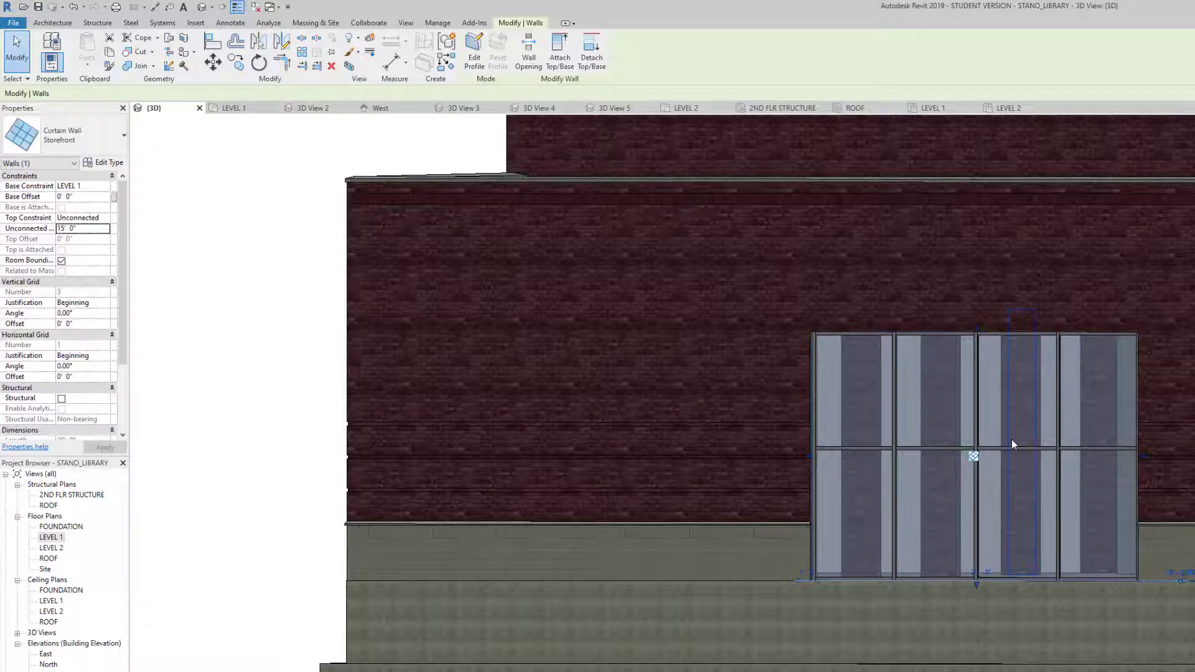
scroll(1012, 443, "up", 3)
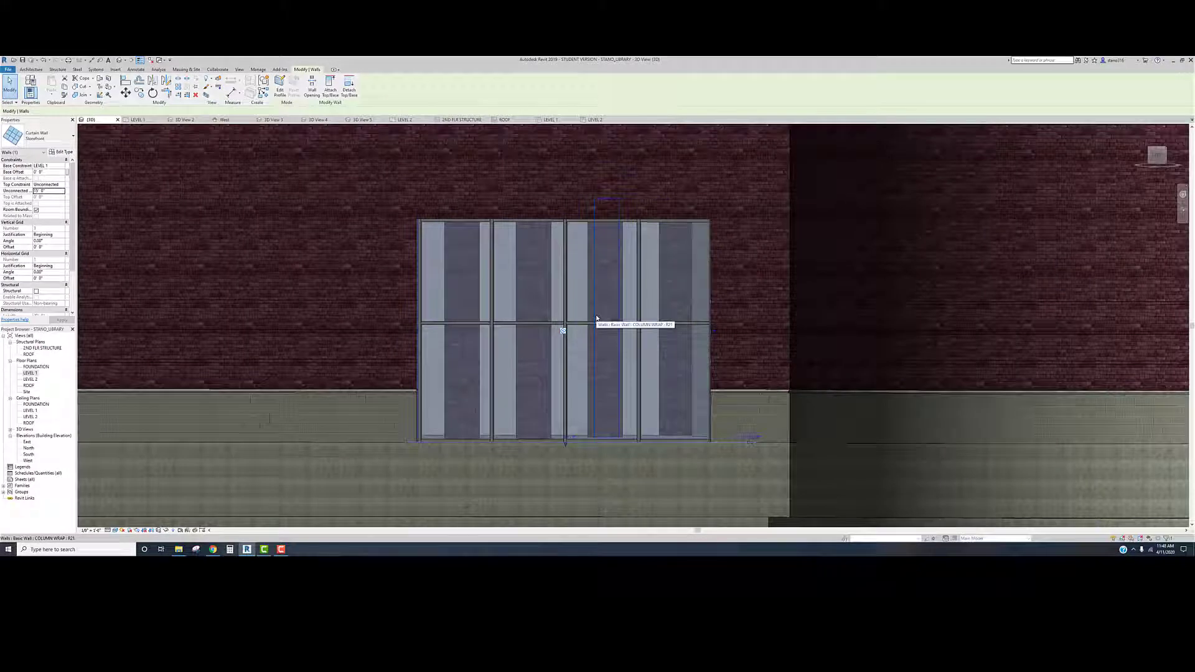
scroll(591, 318, "down", 3)
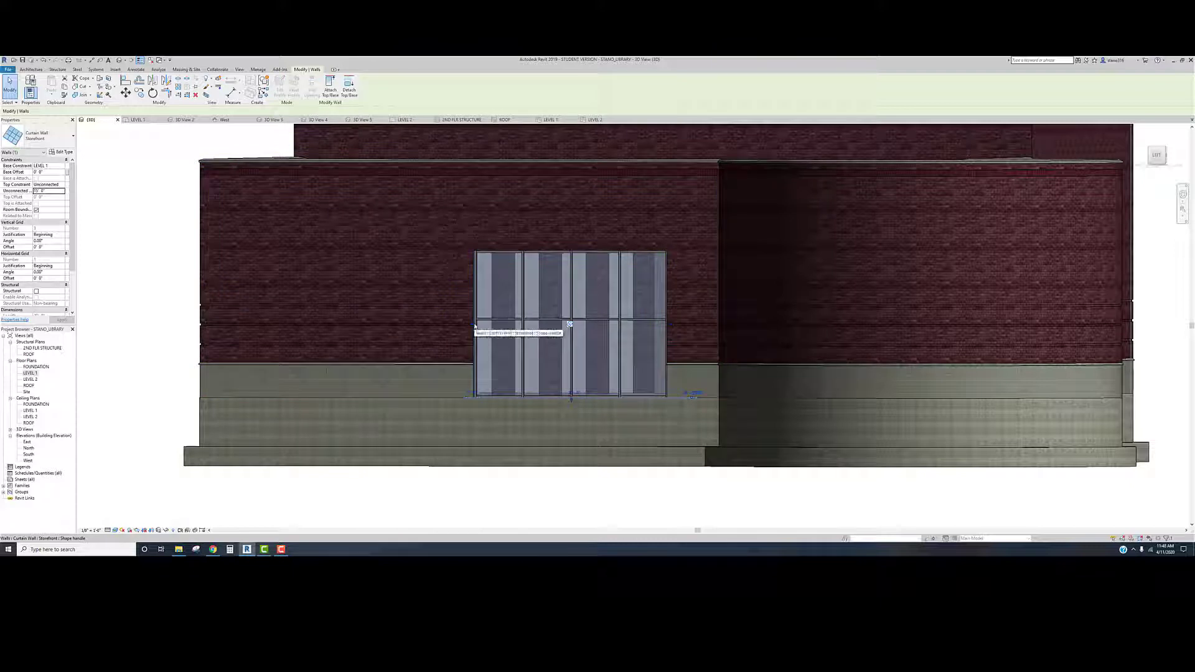
Step: Try stretching the Storefront wall's north end past grid line C, about halfway to grid line D, on the Level 1 floor plan
left_click(29, 374)
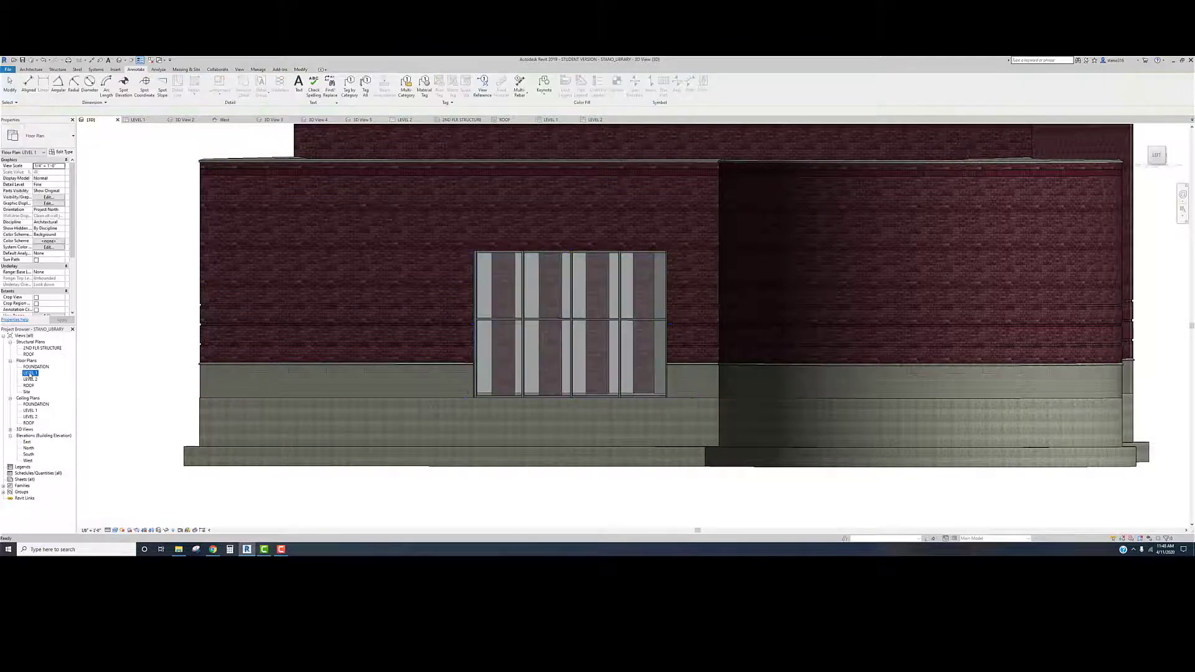
double_click(30, 373)
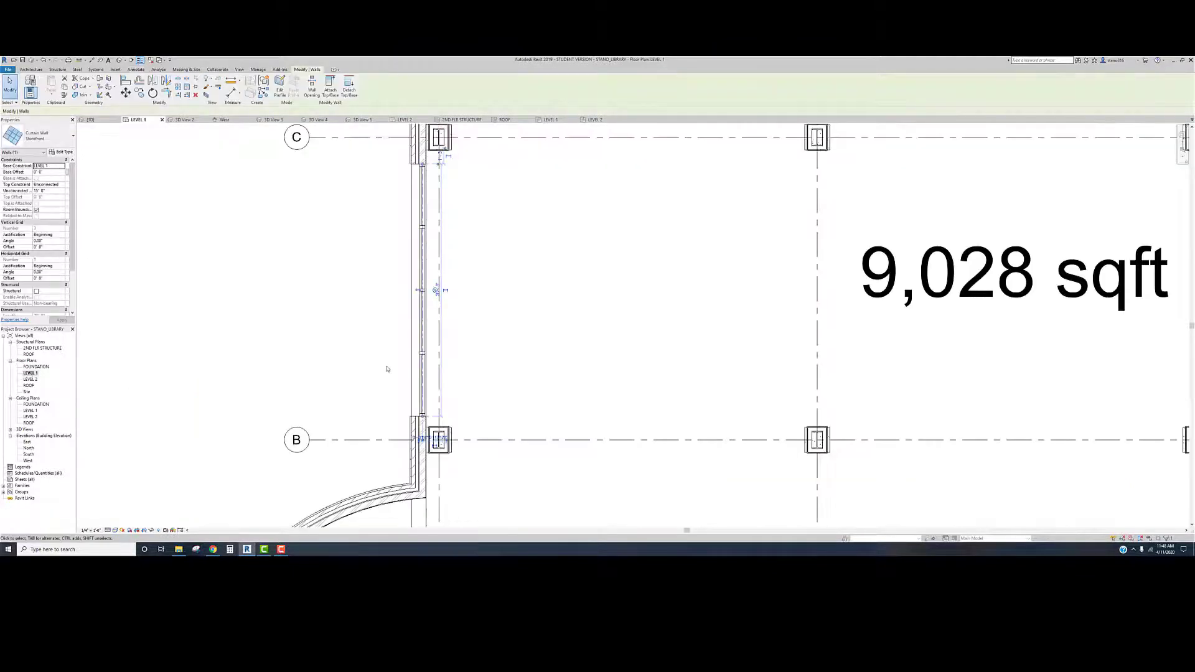
scroll(369, 334, "down", 2)
middle_click_drag(380, 218, 373, 372)
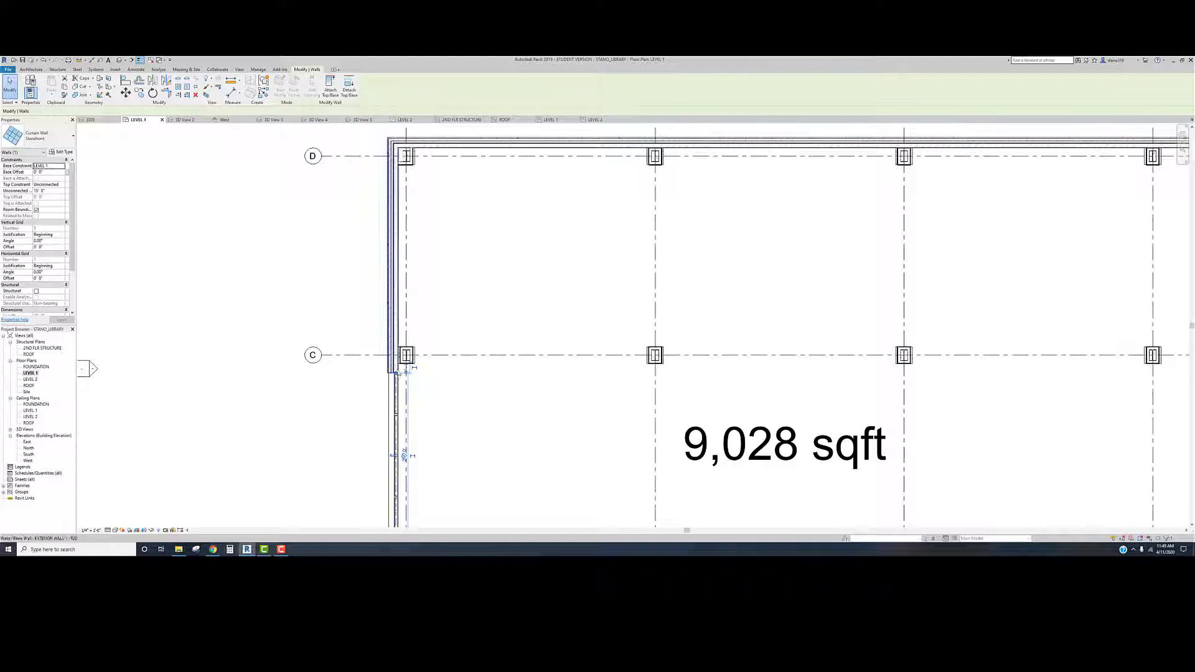
left_click_drag(396, 372, 394, 265)
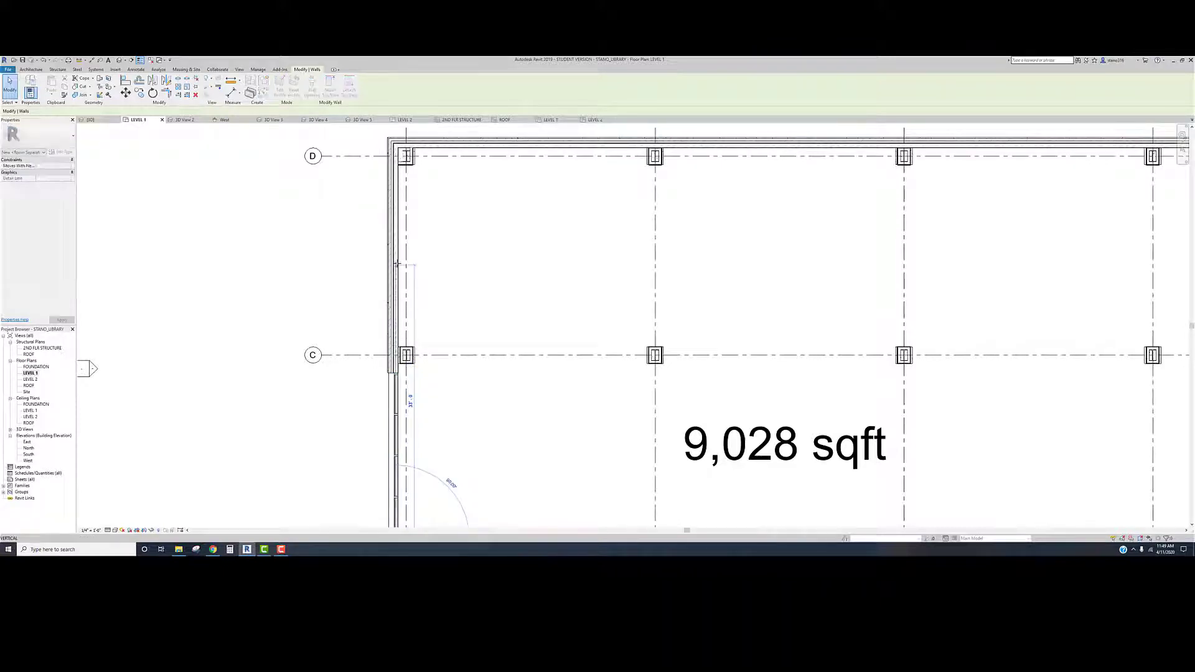
left_click(345, 275)
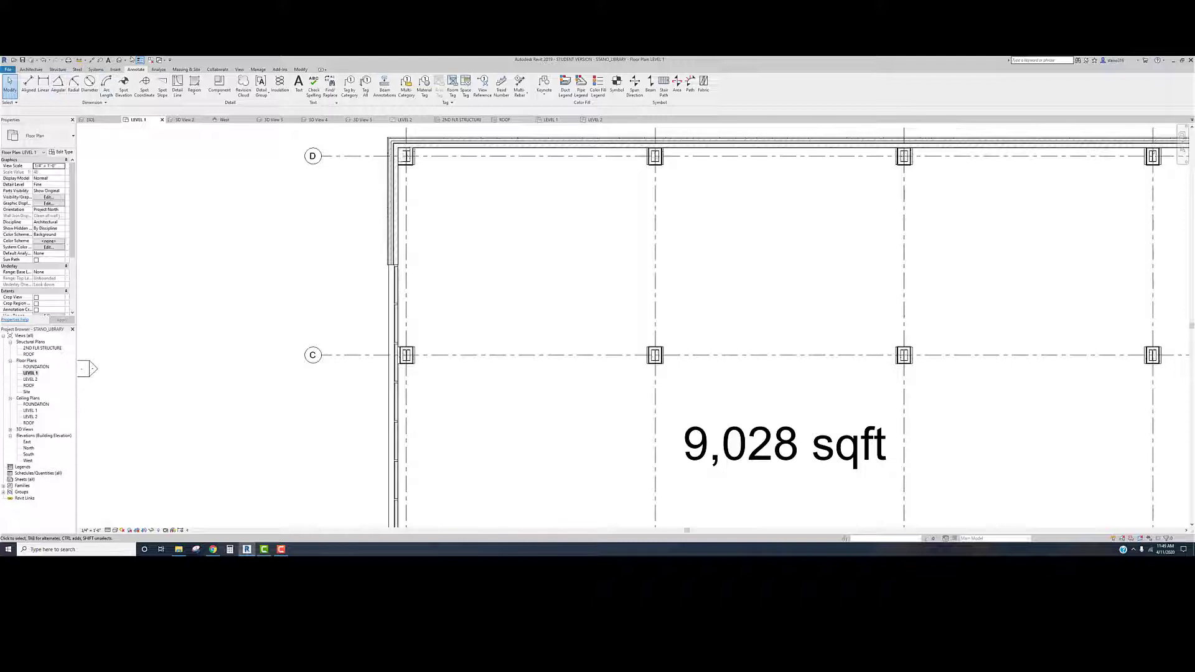
Step: Inspect the lengthened Storefront wall in the 3D view and undo the stretch
left_click(120, 60)
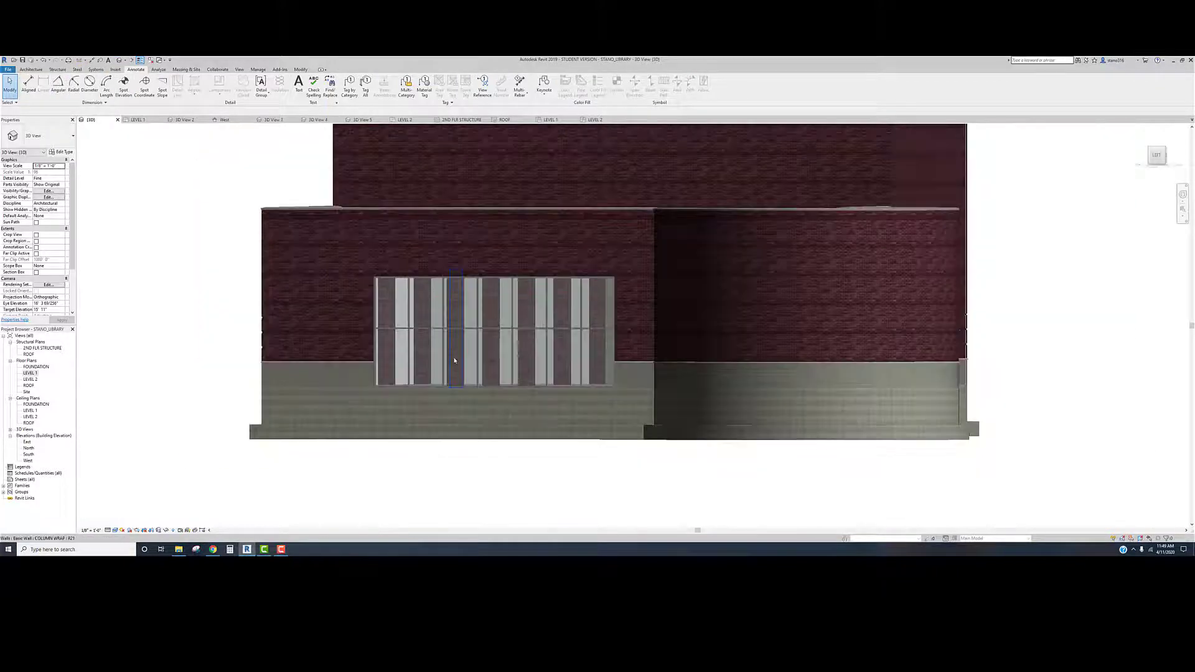
middle_click_drag(427, 483, 391, 408, "shift")
scroll(390, 405, "up", 2)
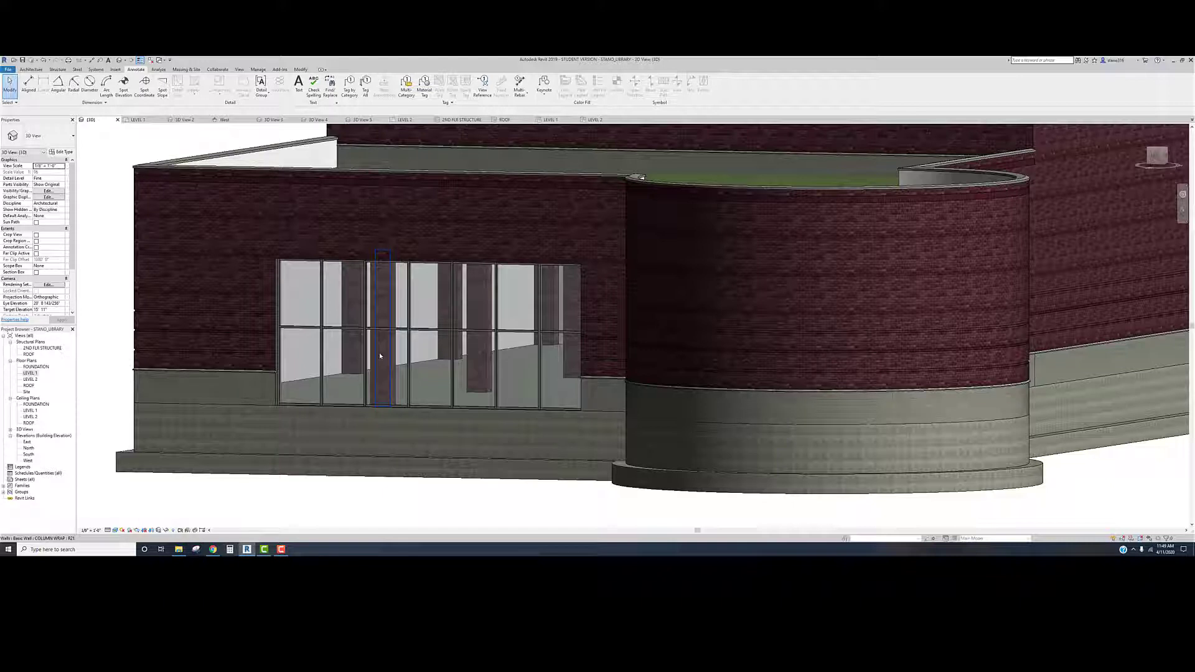
left_click(41, 60)
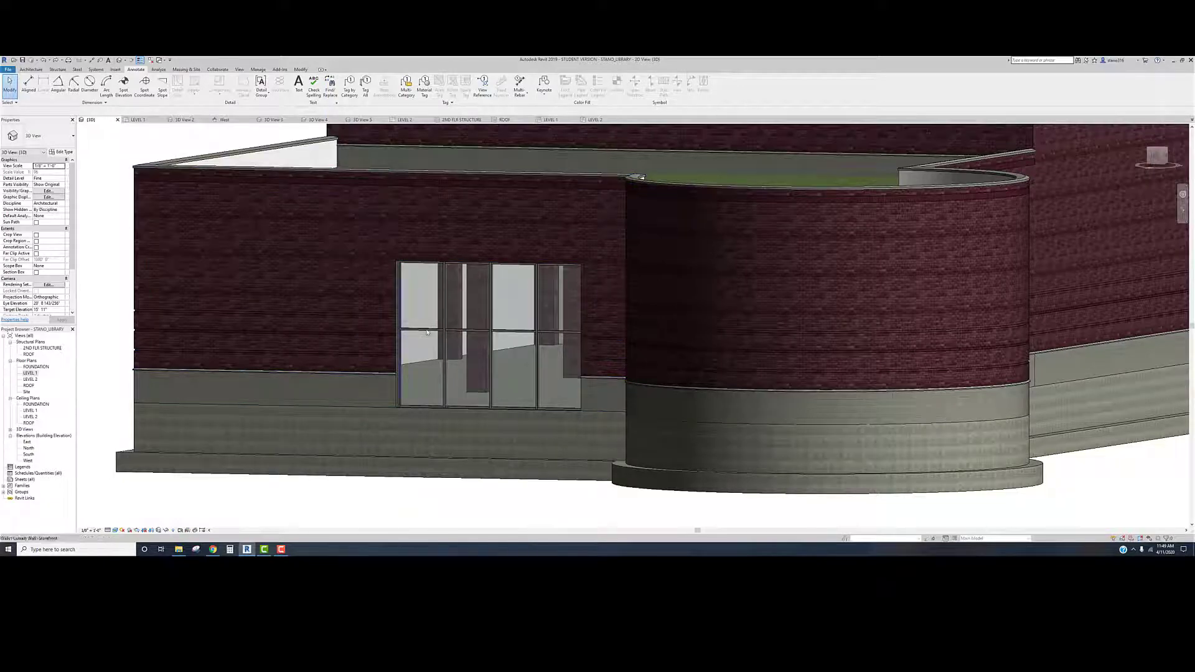
Step: On the Level 1 floor plan, copy the Storefront wall north along the west wall into the bay between grid lines C and D
double_click(25, 373)
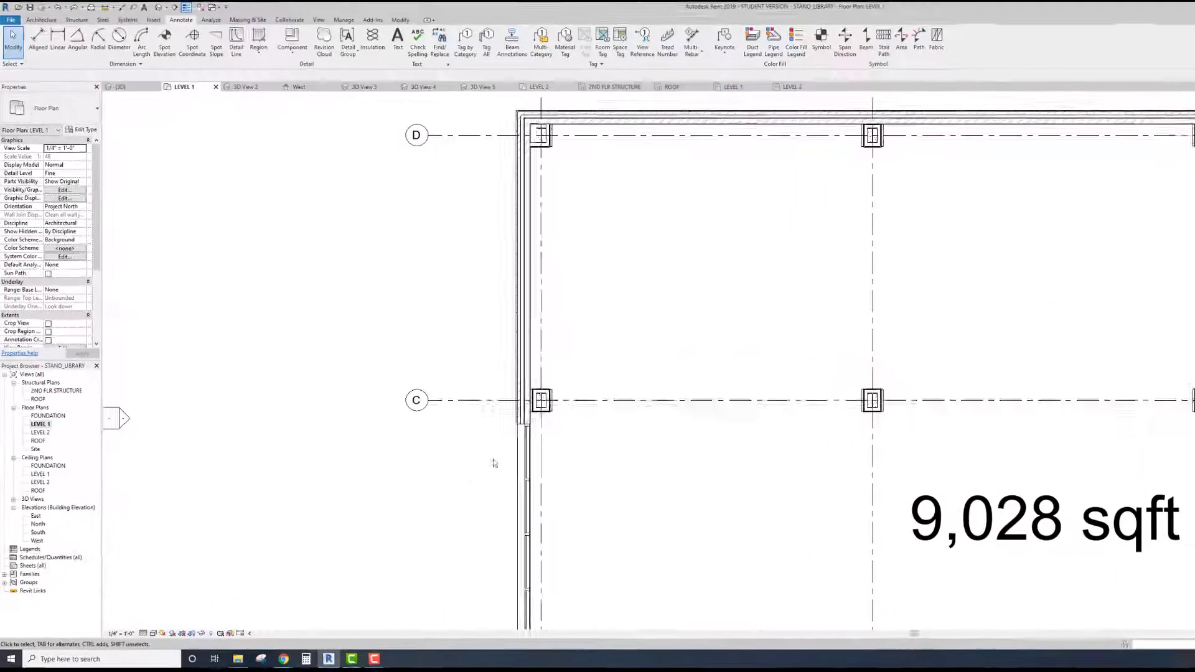
scroll(367, 408, "up", 2)
scroll(367, 407, "down", 5)
scroll(507, 504, "up", 3)
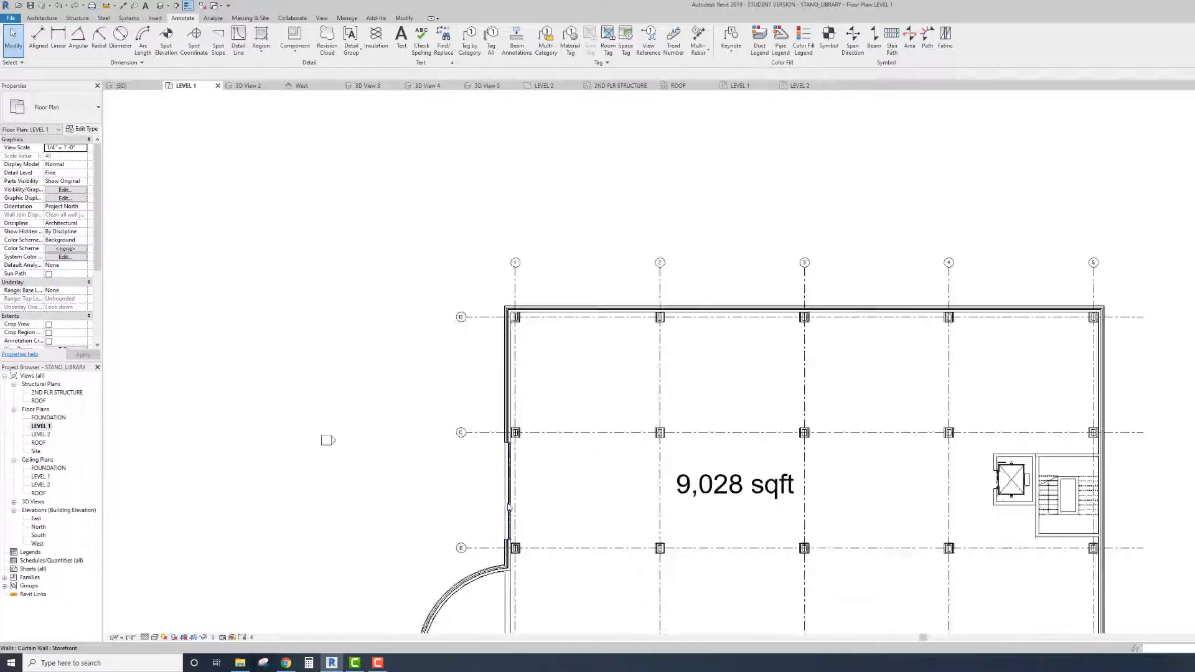
left_click(509, 507)
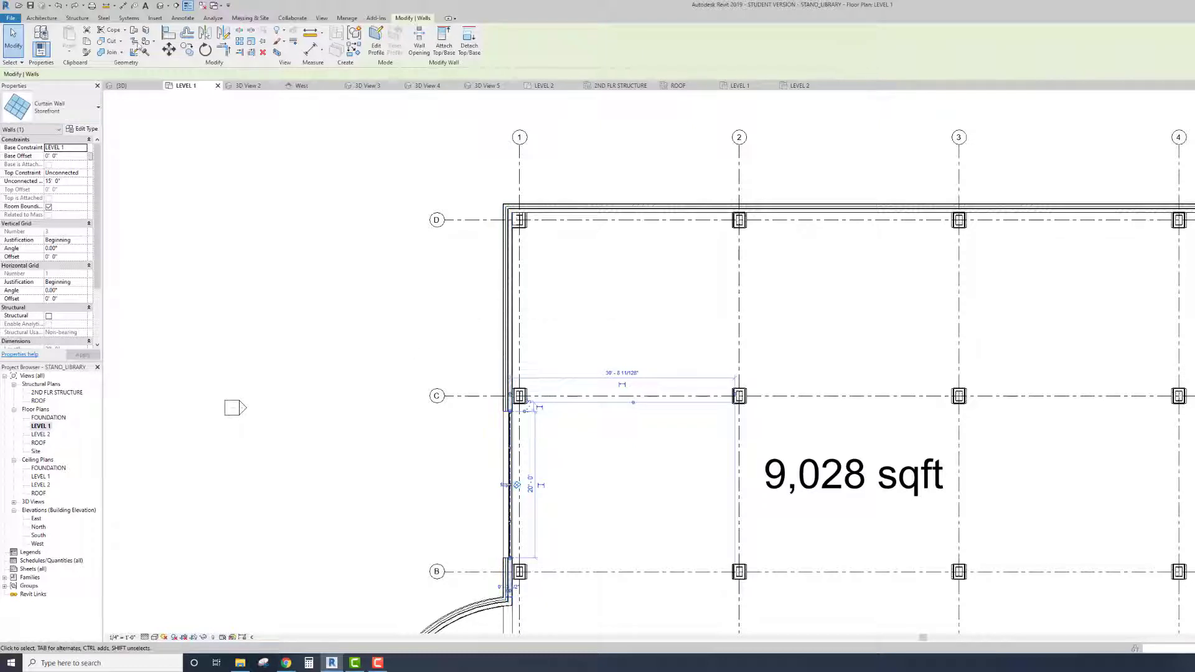
left_click(188, 49)
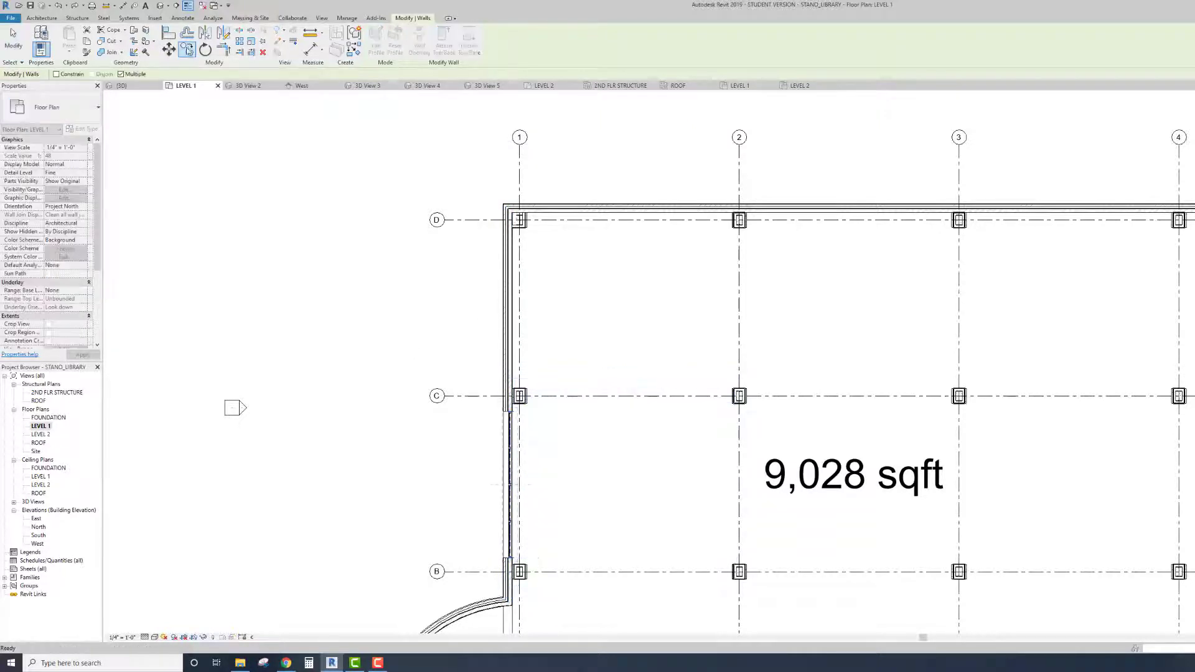
left_click(509, 485)
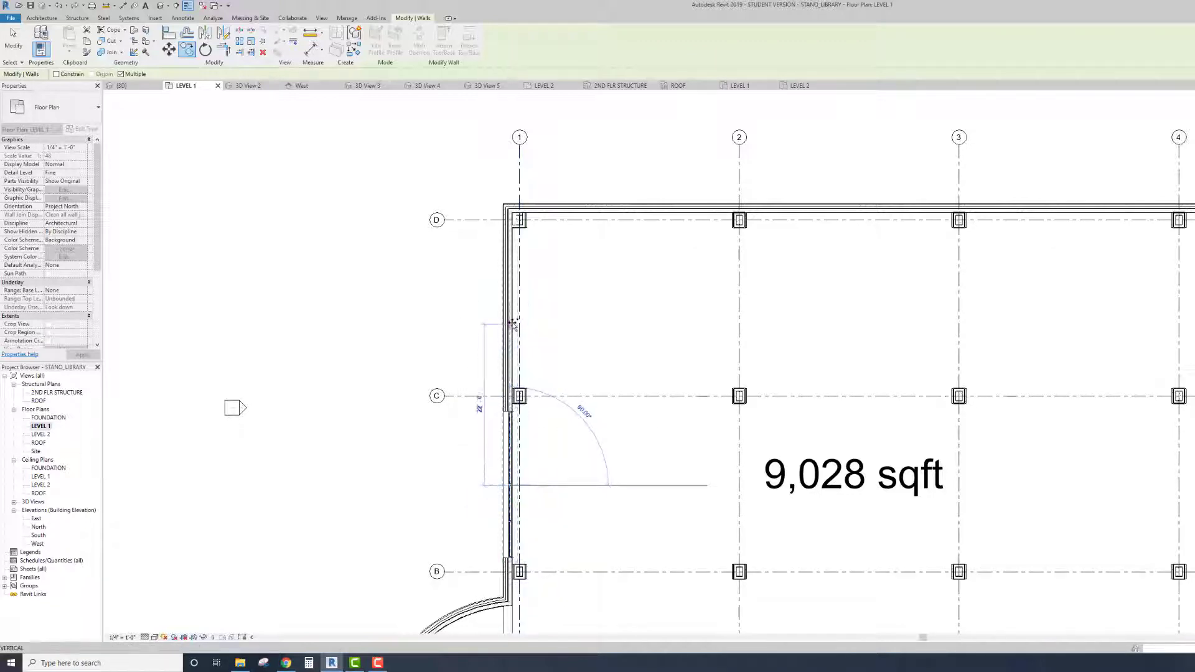
left_click(510, 299)
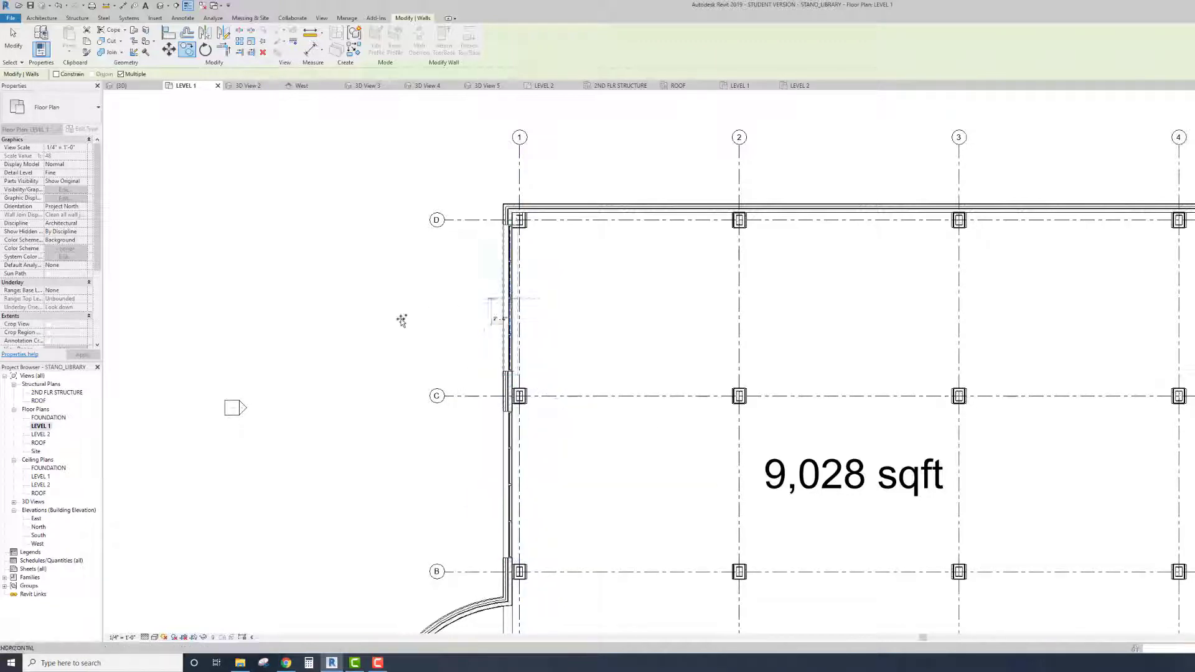
scroll(344, 341, "down", 2)
right_click(362, 346)
left_click(382, 350)
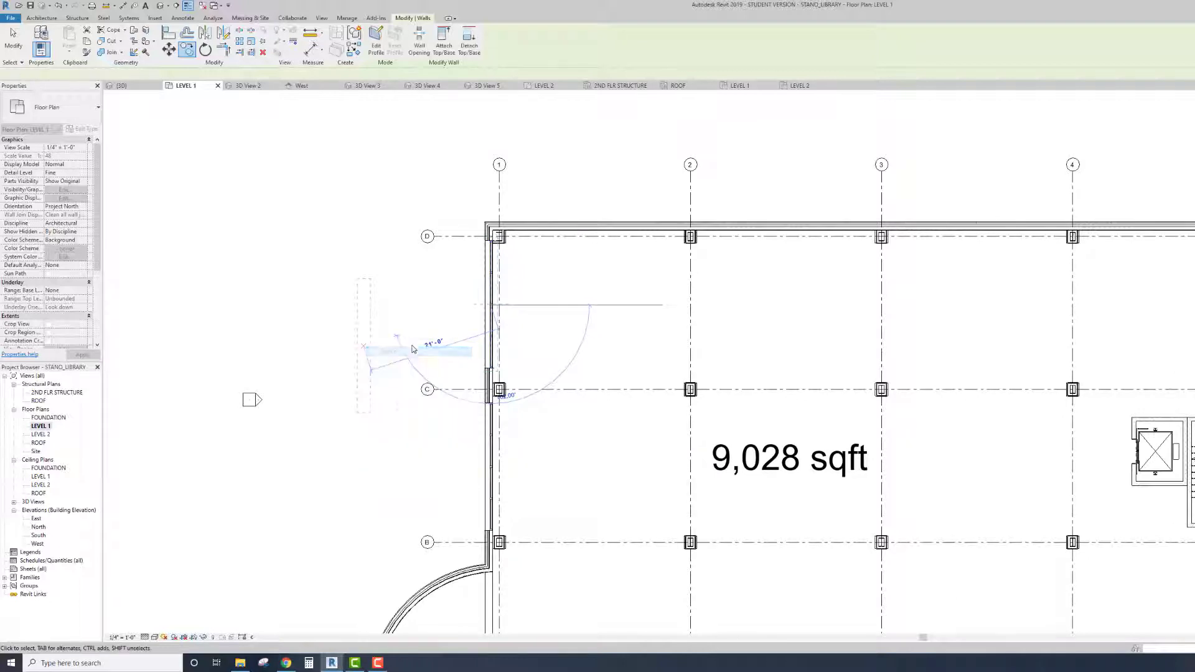
scroll(411, 349, "up", 2)
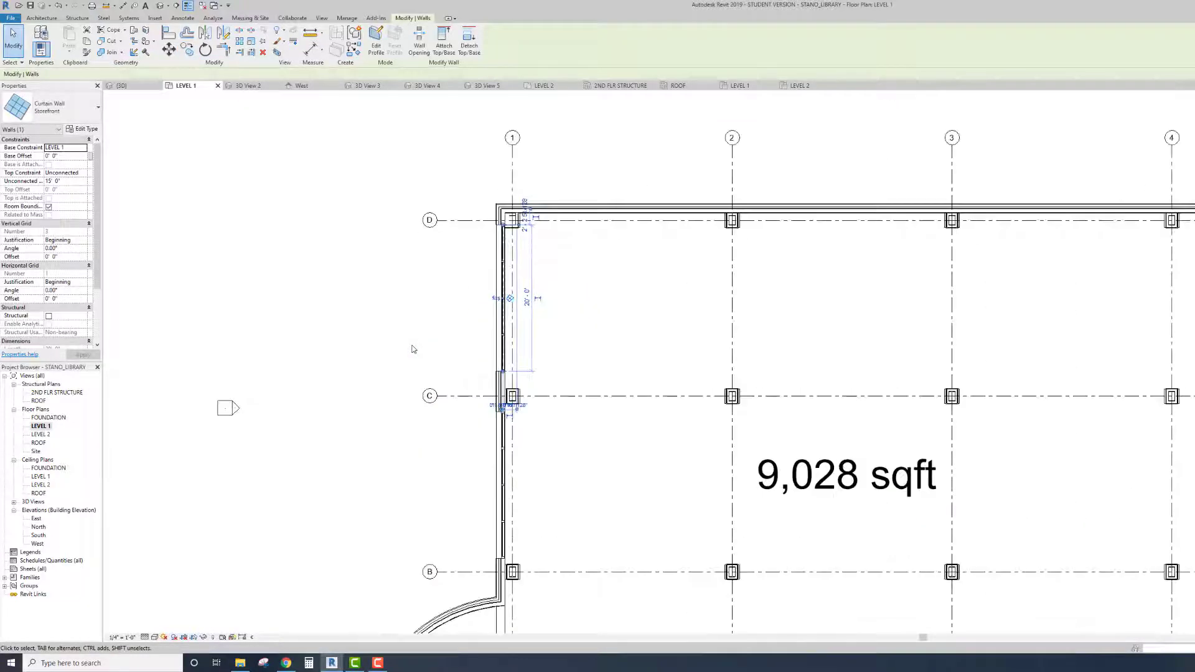
left_click(498, 319)
left_click(592, 323)
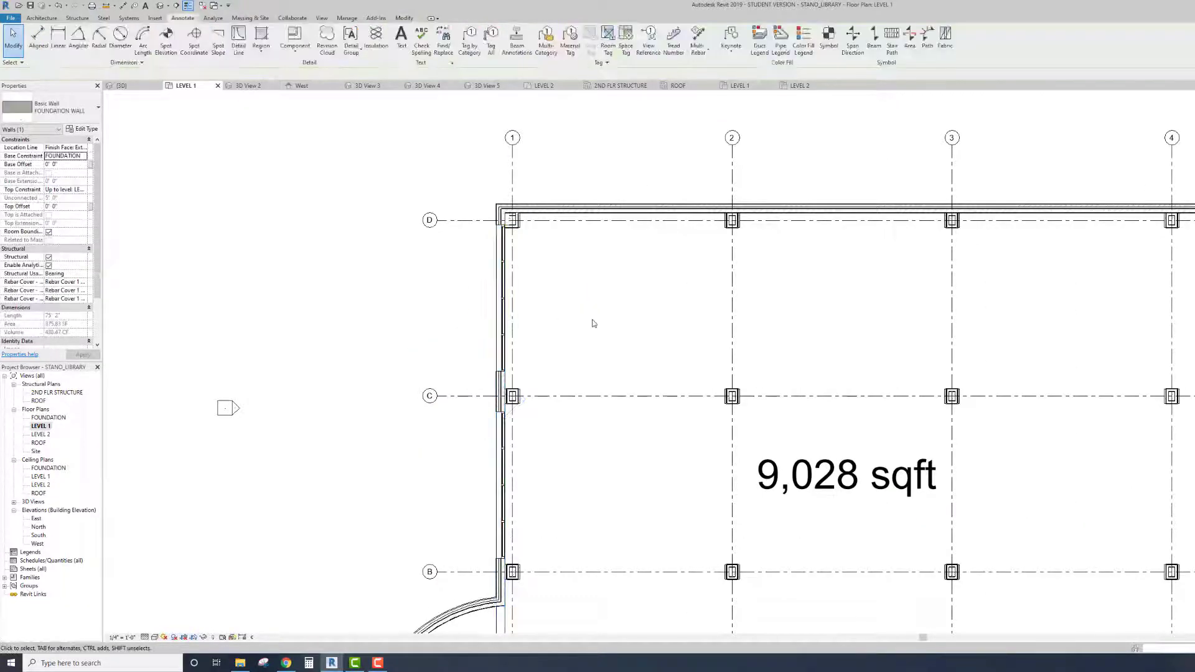
Step: Set the length of the copied Storefront wall between grid lines C and D to 20'
left_click(504, 336)
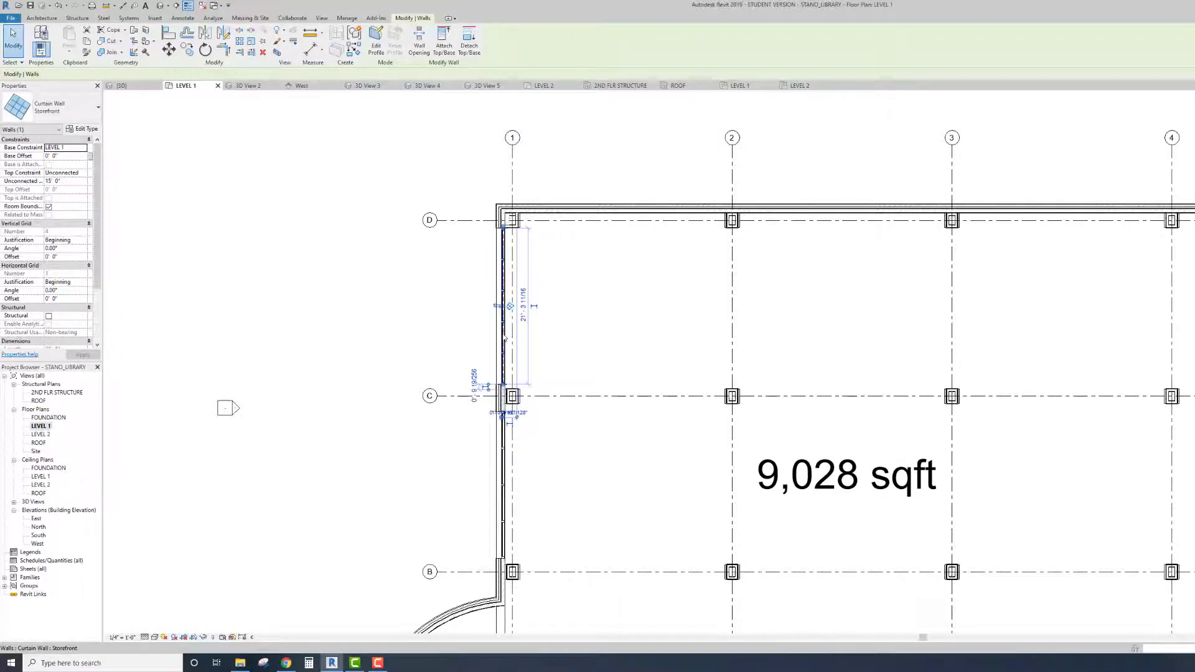
scroll(501, 336, "down", 2)
scroll(497, 333, "up", 3)
left_click(447, 323)
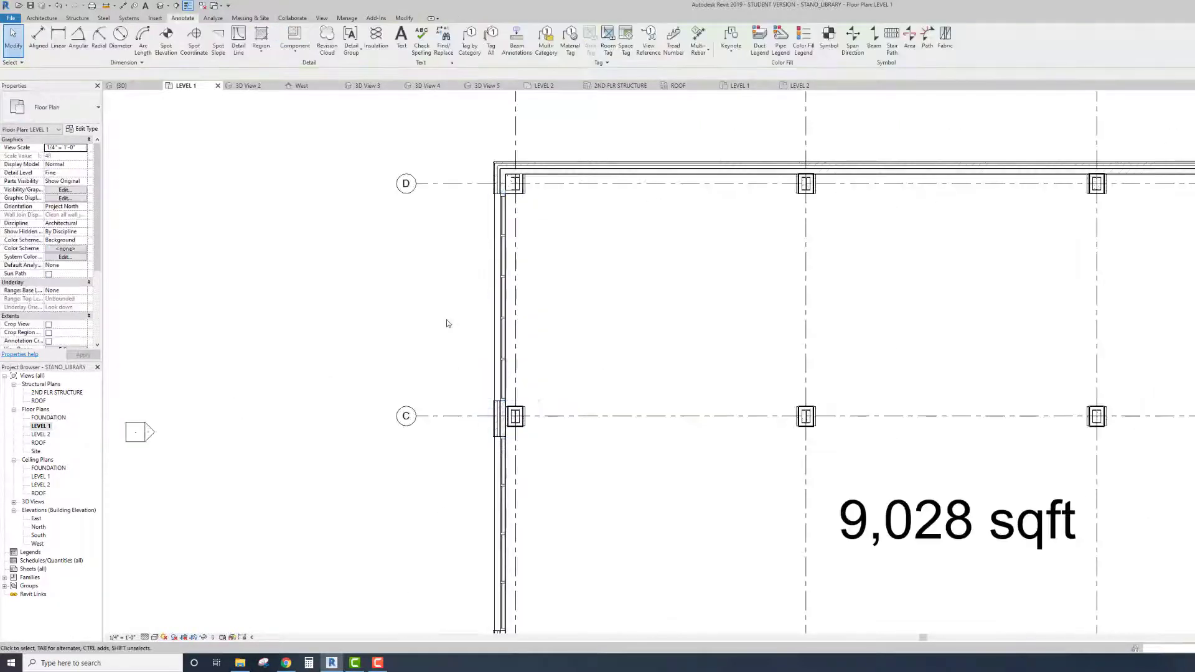
left_click(502, 315)
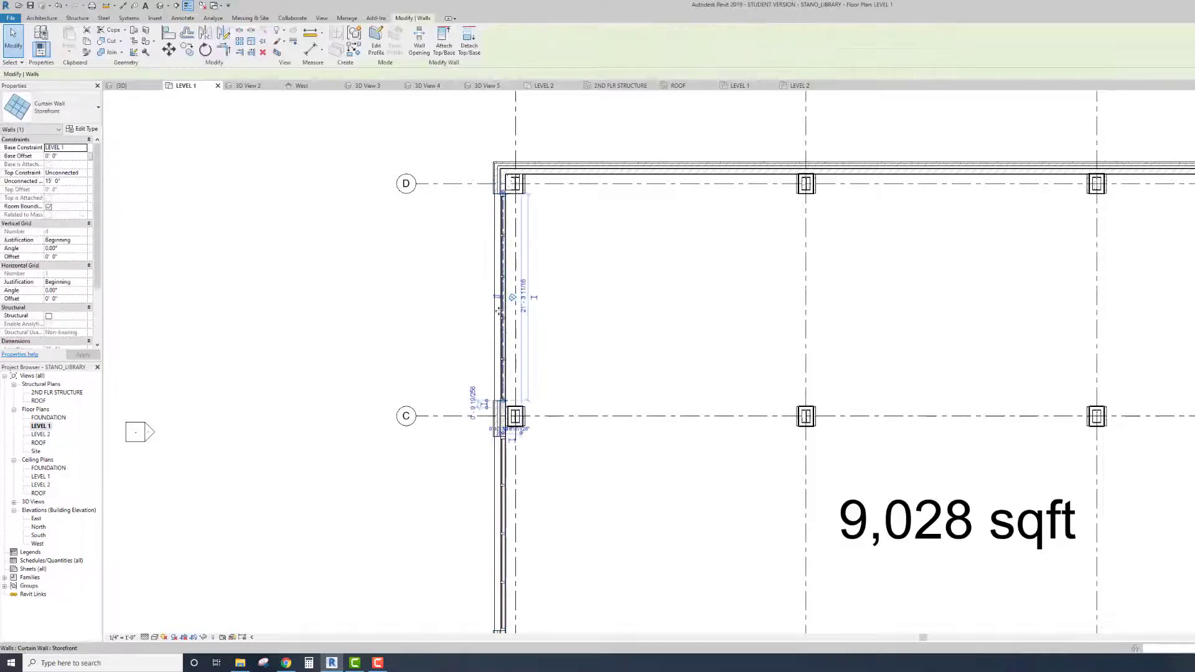
left_click(528, 315)
type("20")
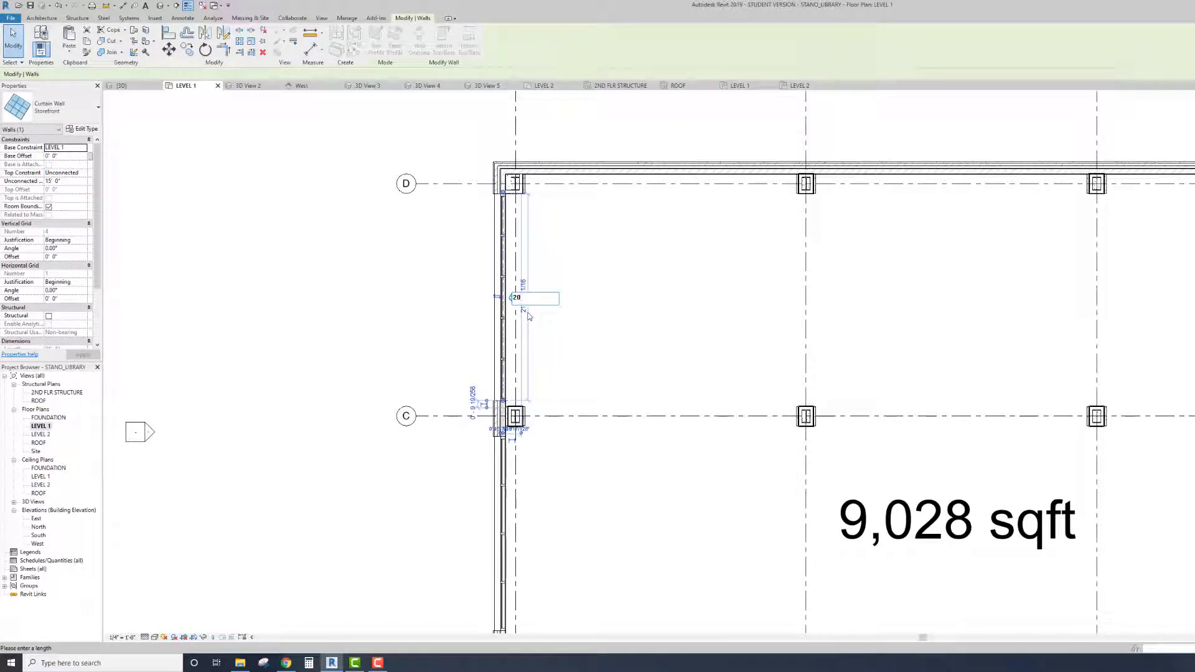
key("Return")
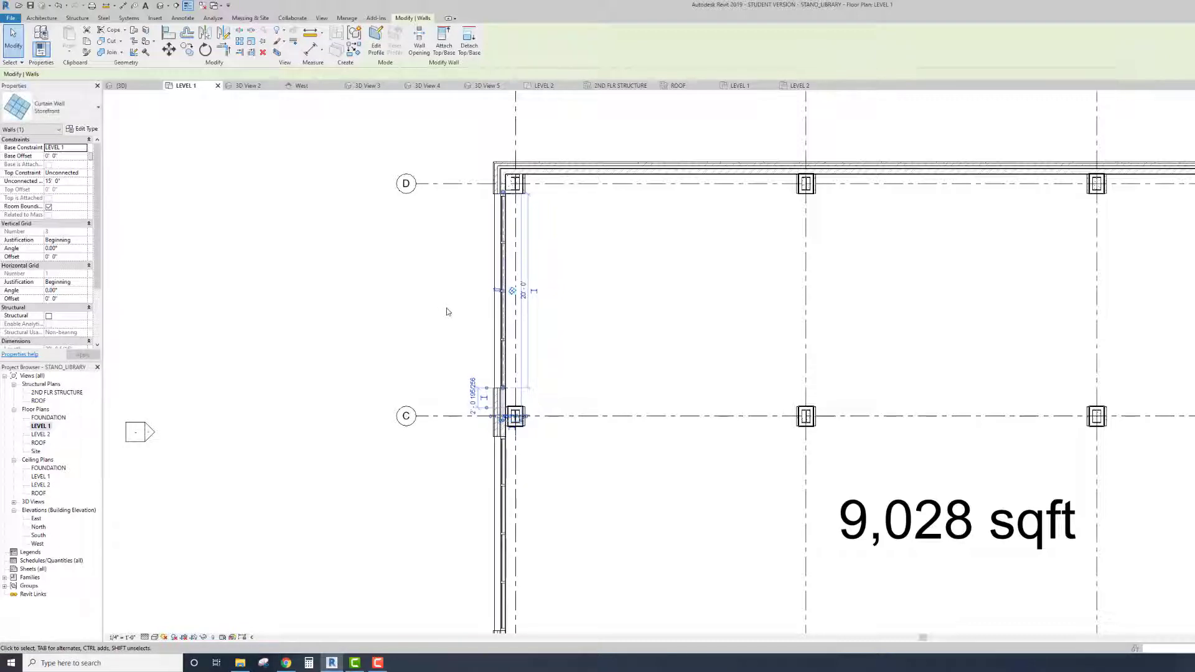
Step: Try nudging the south end of the Storefront wall between grid lines C and D toward grid line C and back
left_click(447, 311)
left_click(501, 485)
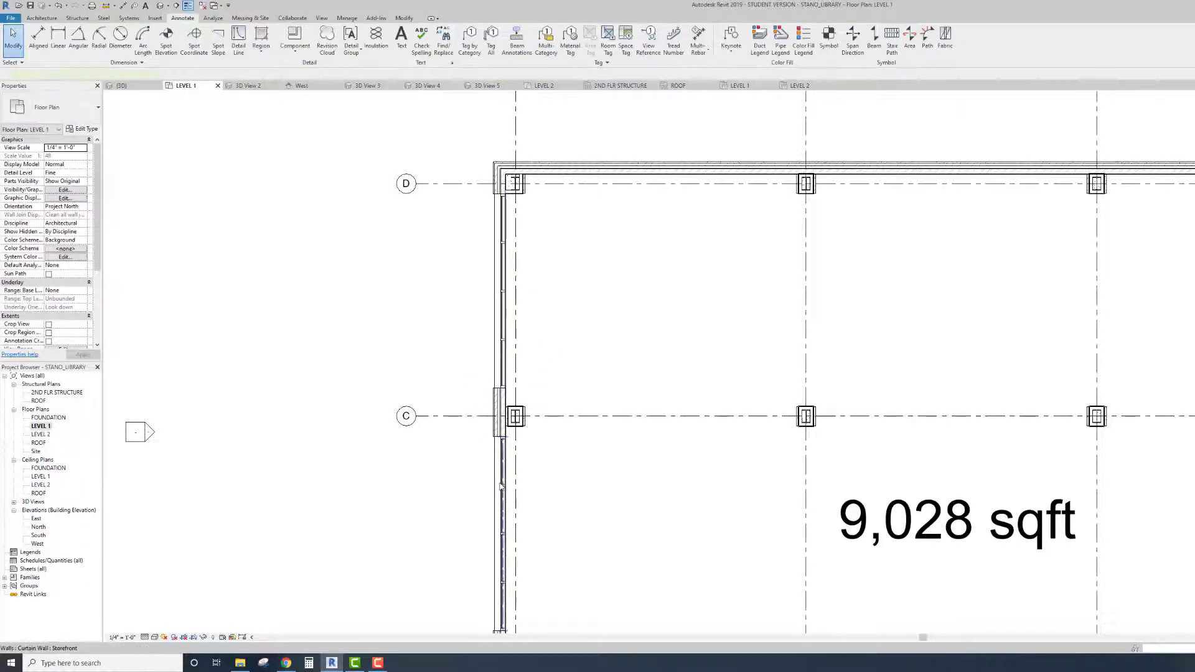
left_click(500, 351)
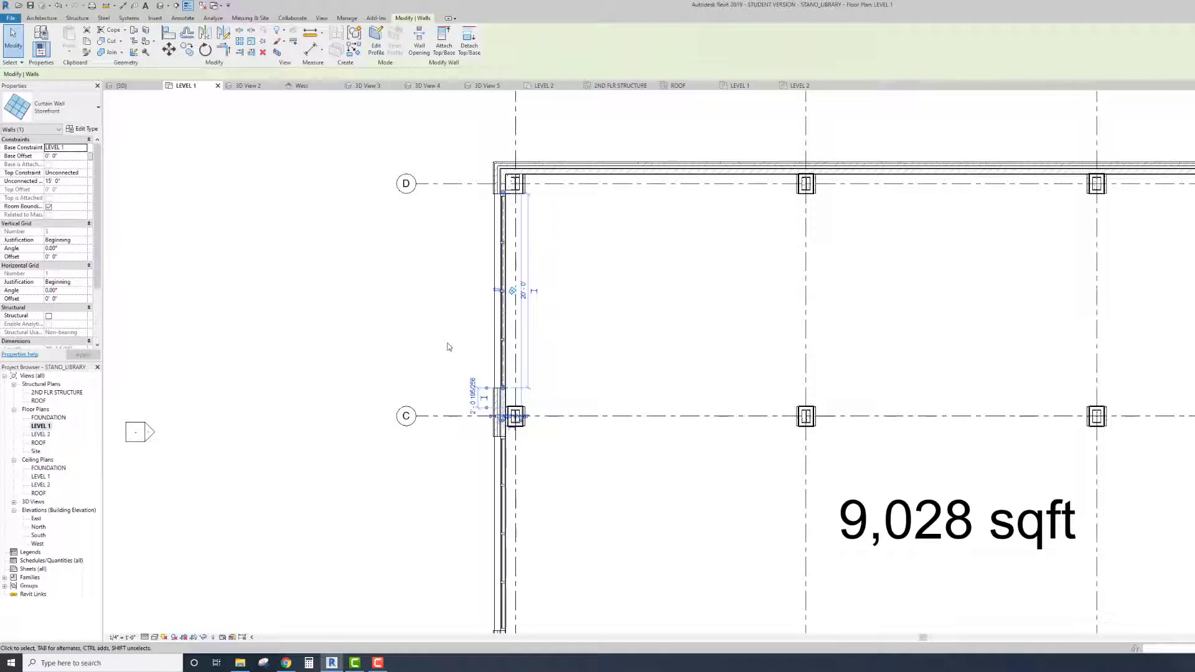
key("Down")
key("Down")
key("Down")
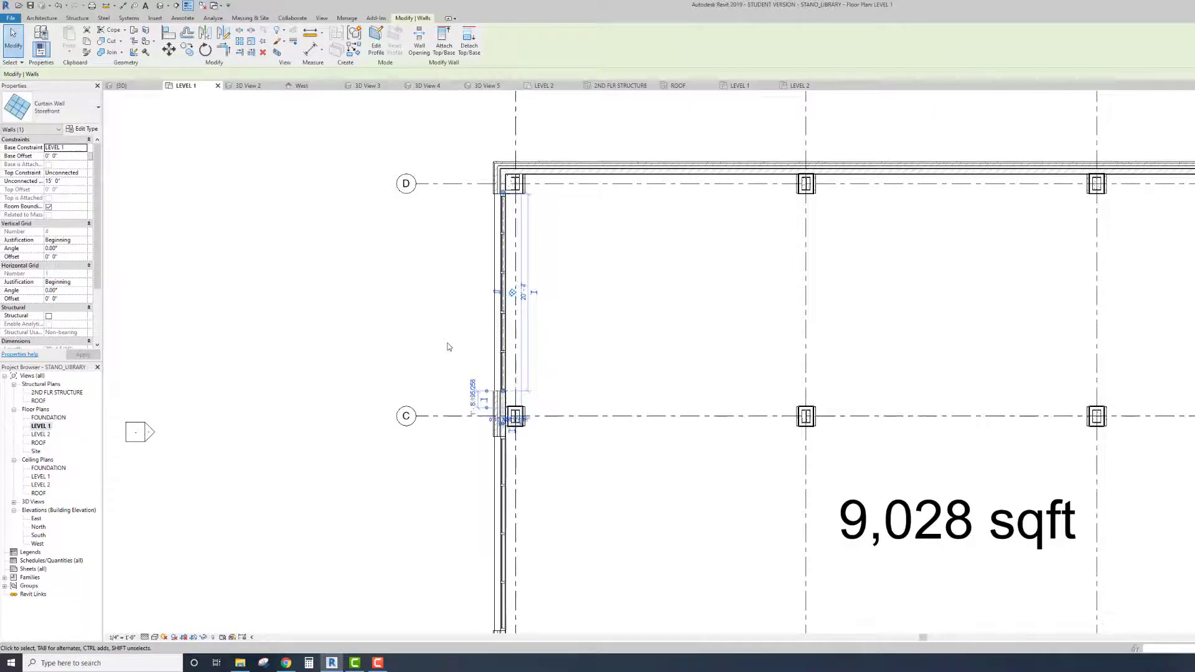
key("Down")
key("Down")
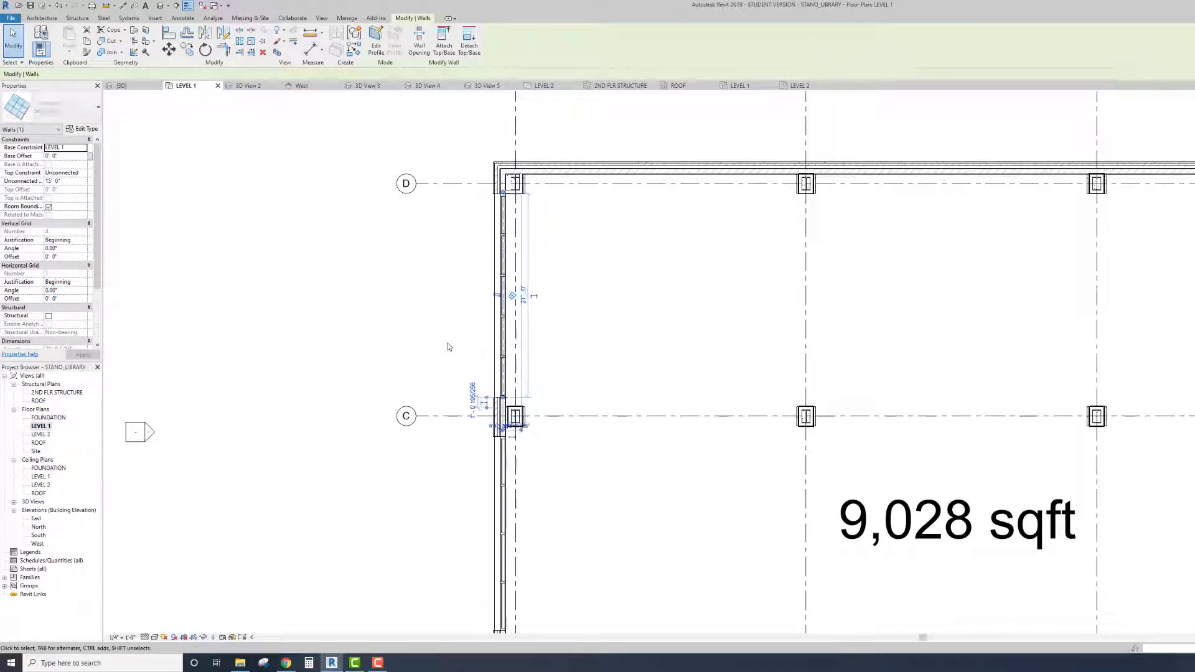
key("Down")
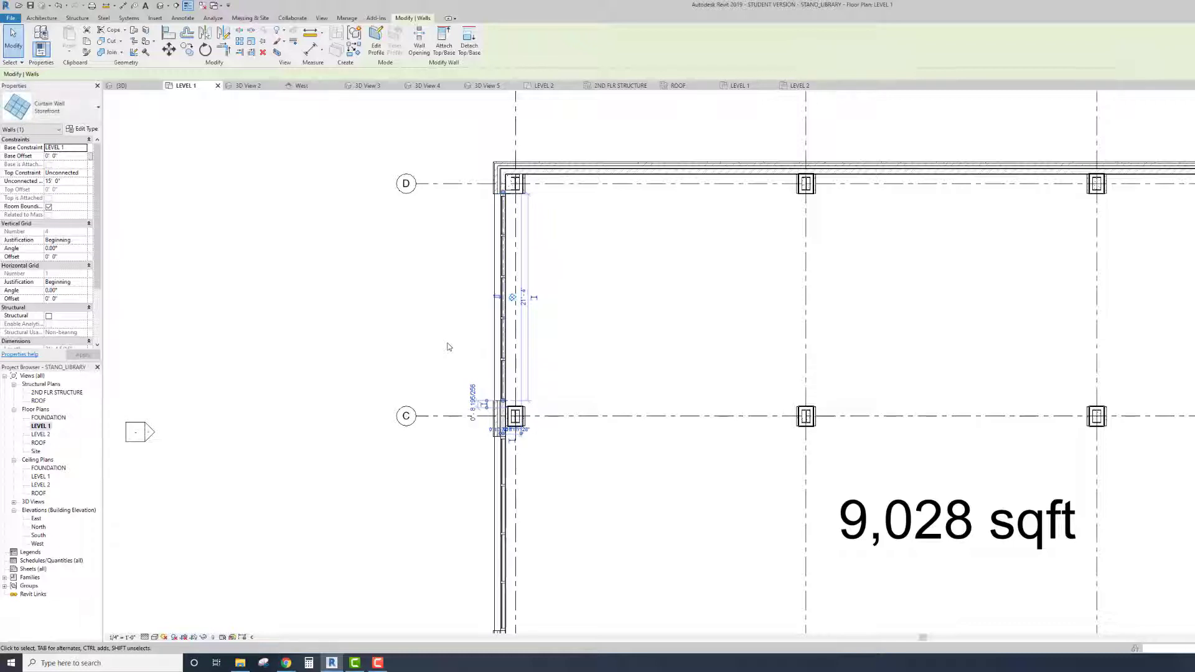
key("Up")
key("Up")
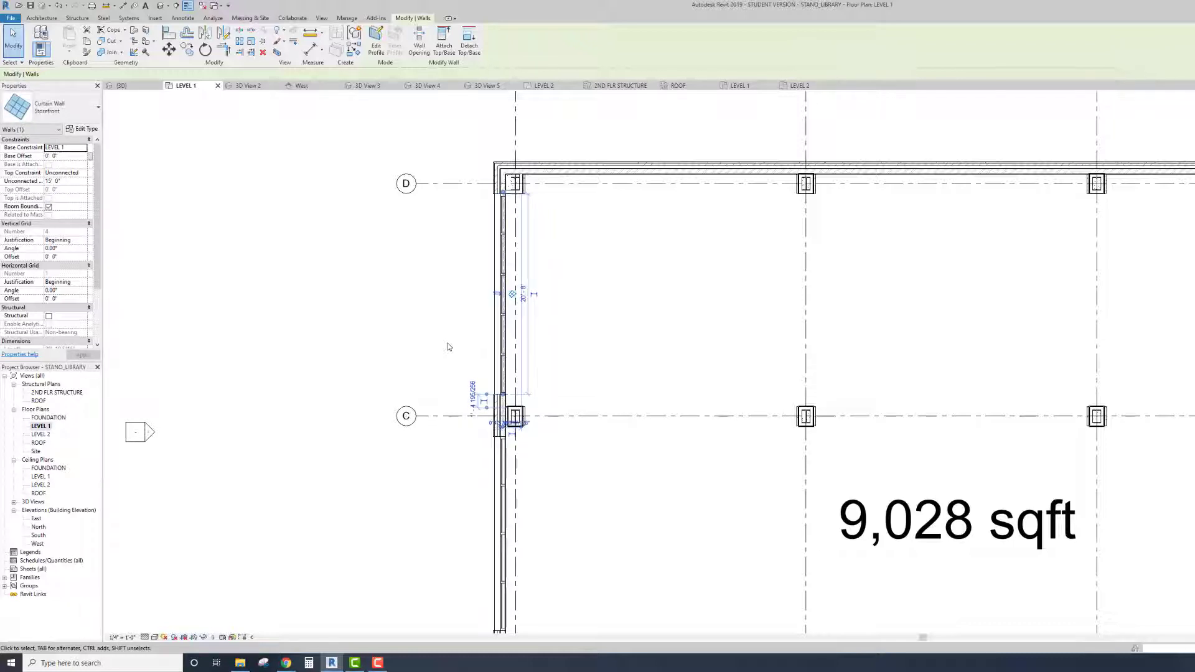
key("Up")
key("Up")
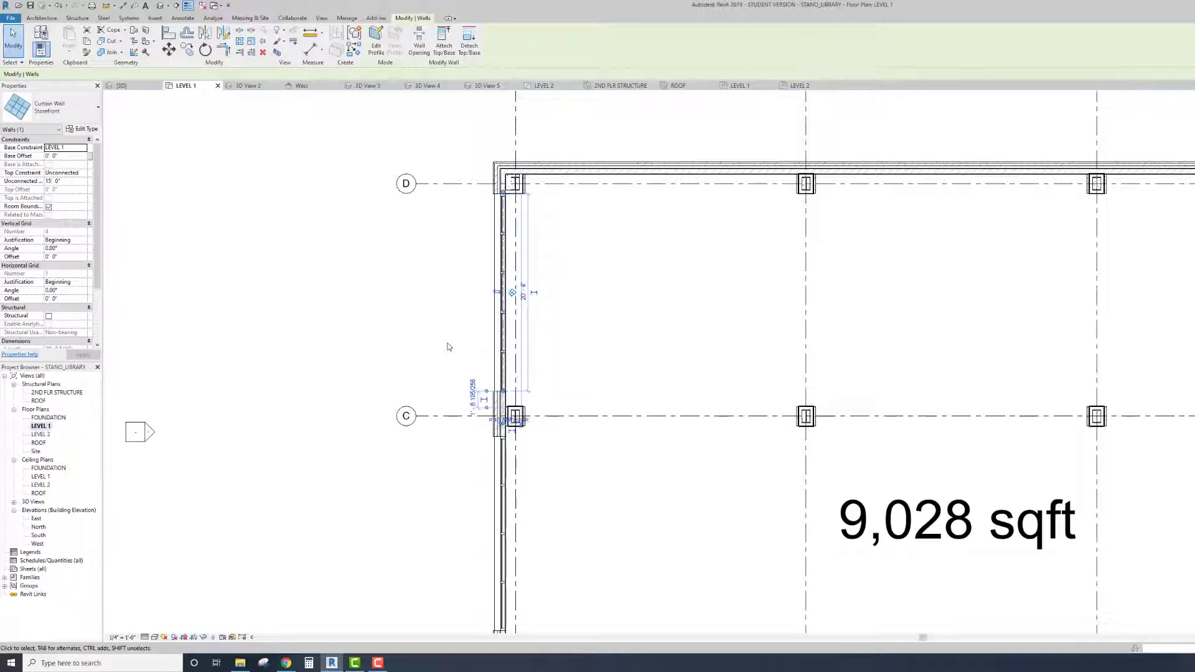
key("Up")
key("Up")
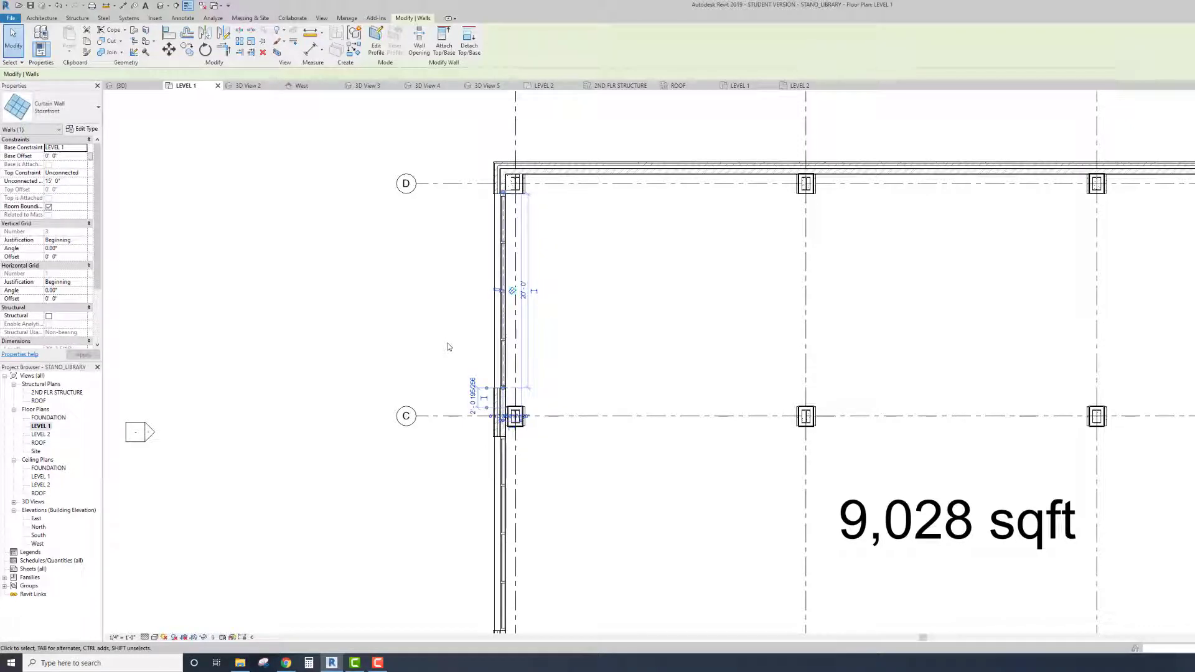
key("Escape")
left_click(506, 301)
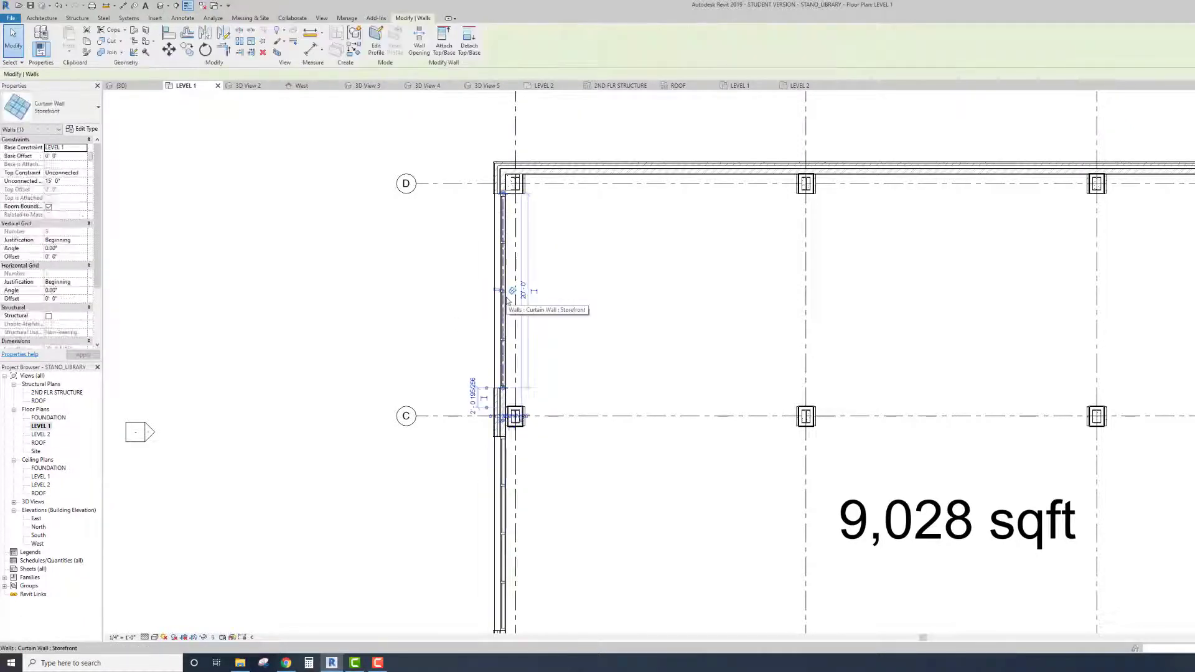
key("Down")
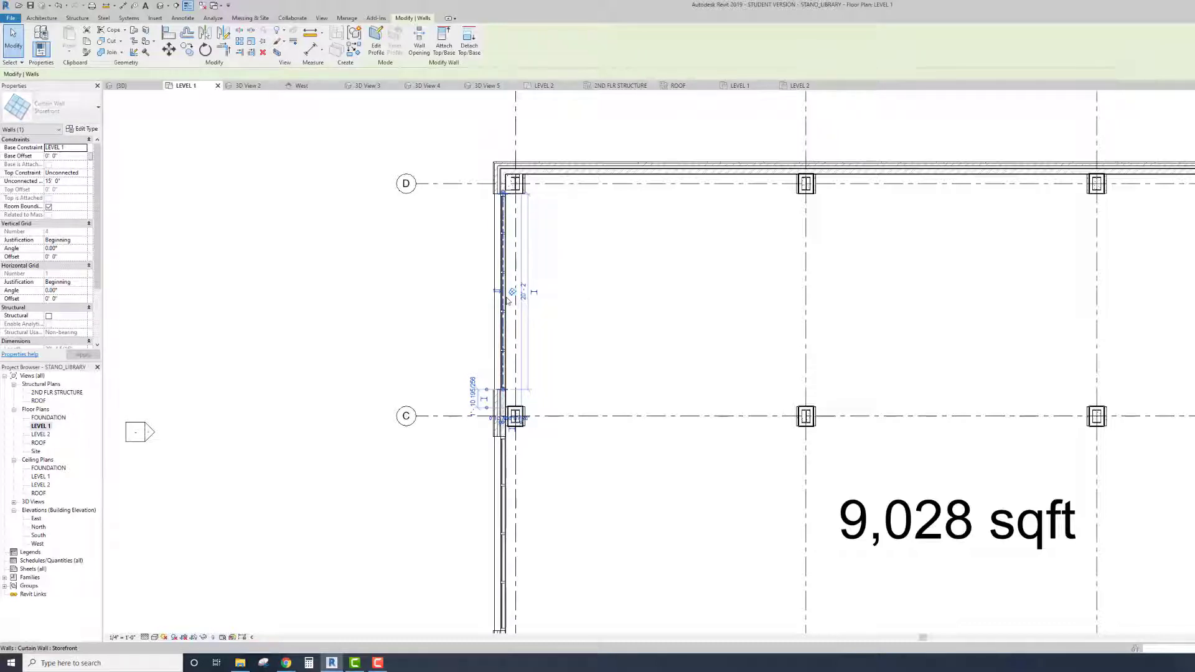
key("Up")
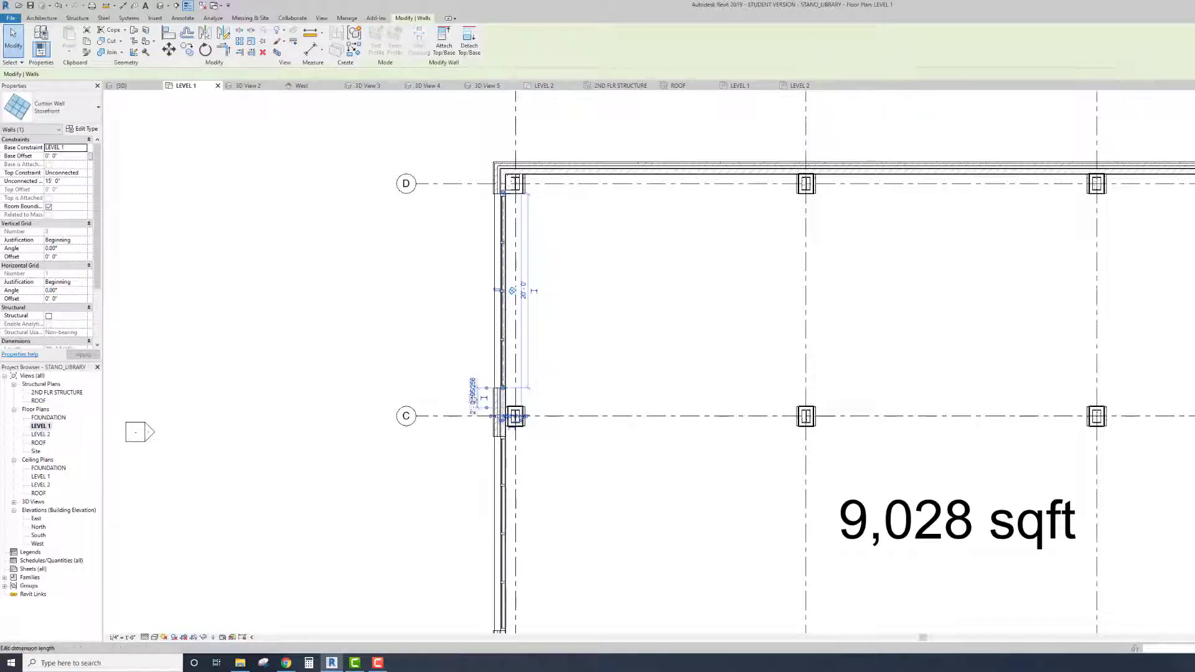
Step: Set the distance between the Storefront wall's south end and the column at grid line C to 1'
left_click(468, 396)
key("Escape")
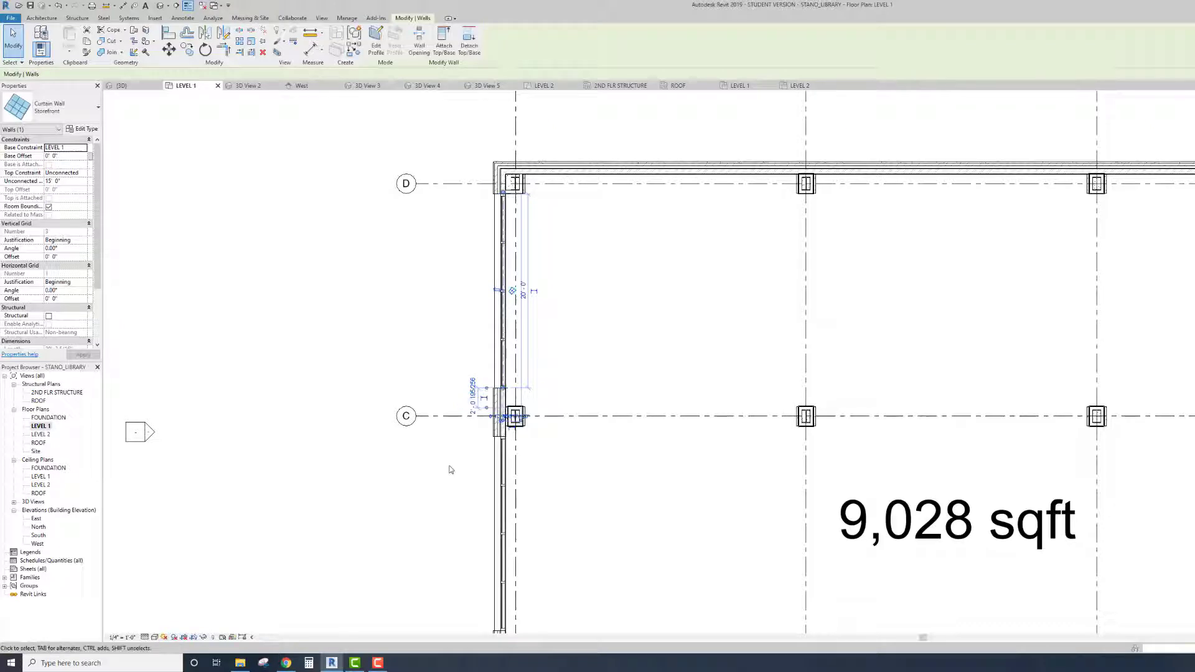
scroll(471, 455, "up", 3)
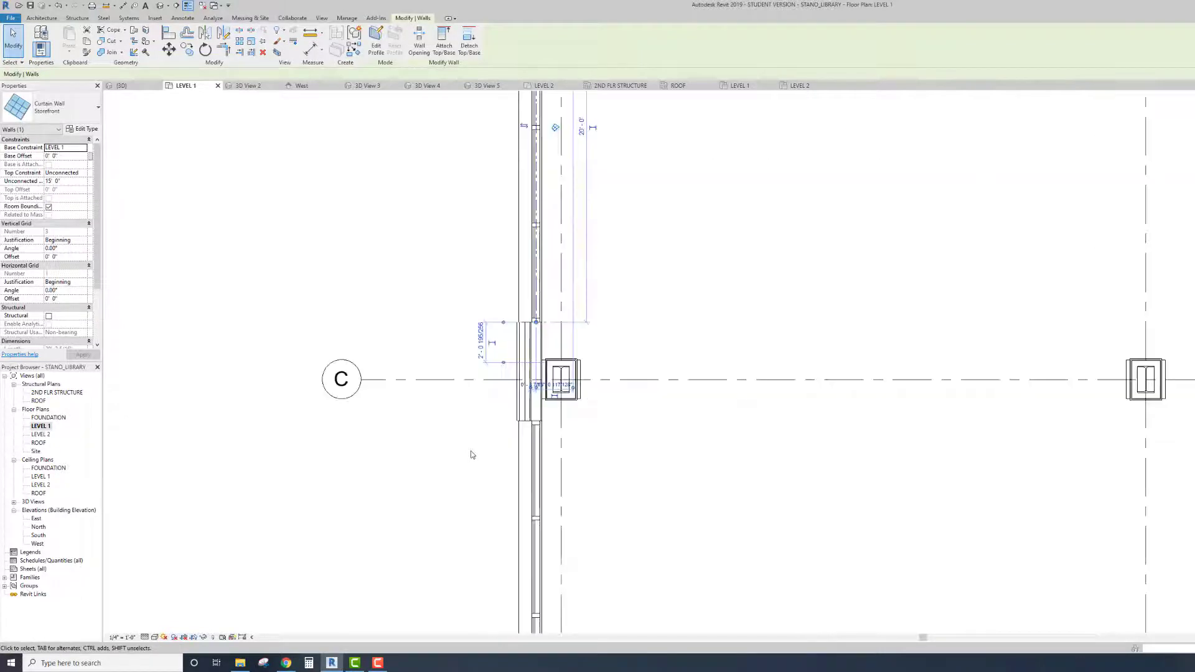
left_click(486, 355)
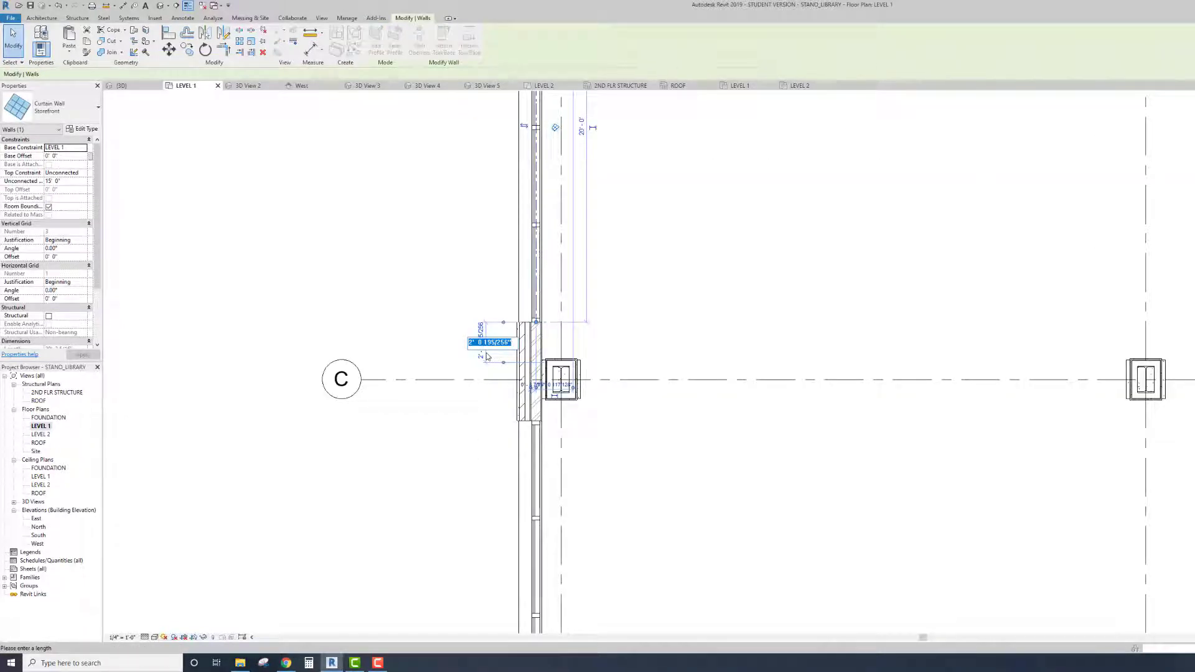
key("BackSpace")
key("Return")
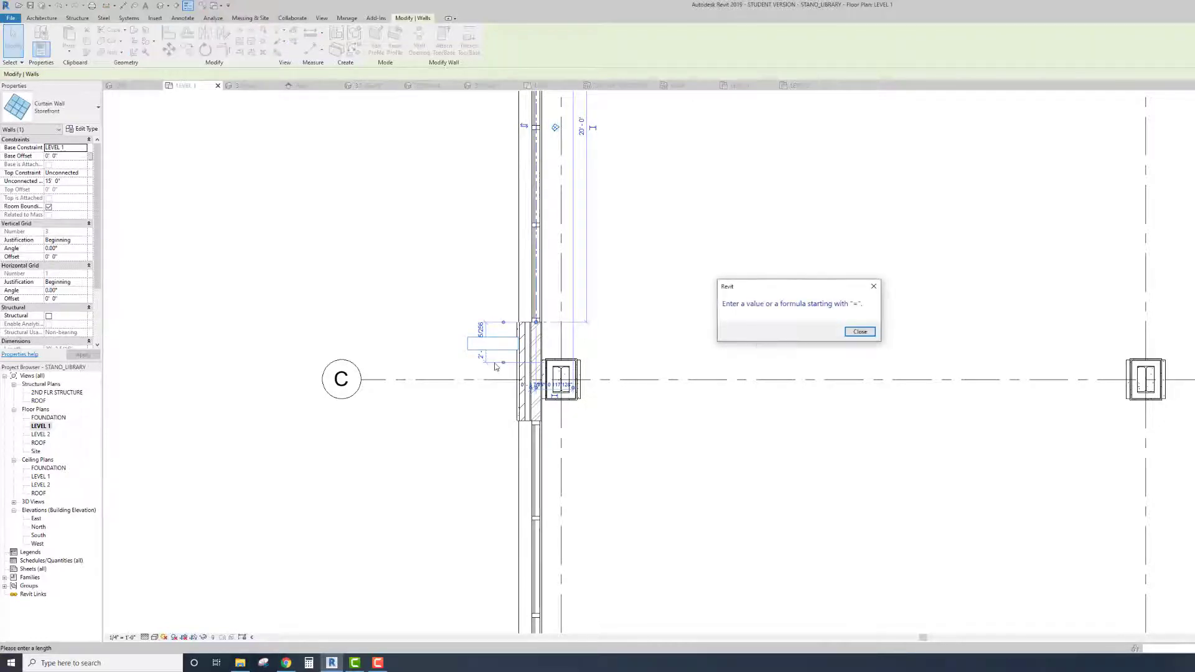
left_click(851, 333)
left_click(383, 546)
left_click(864, 333)
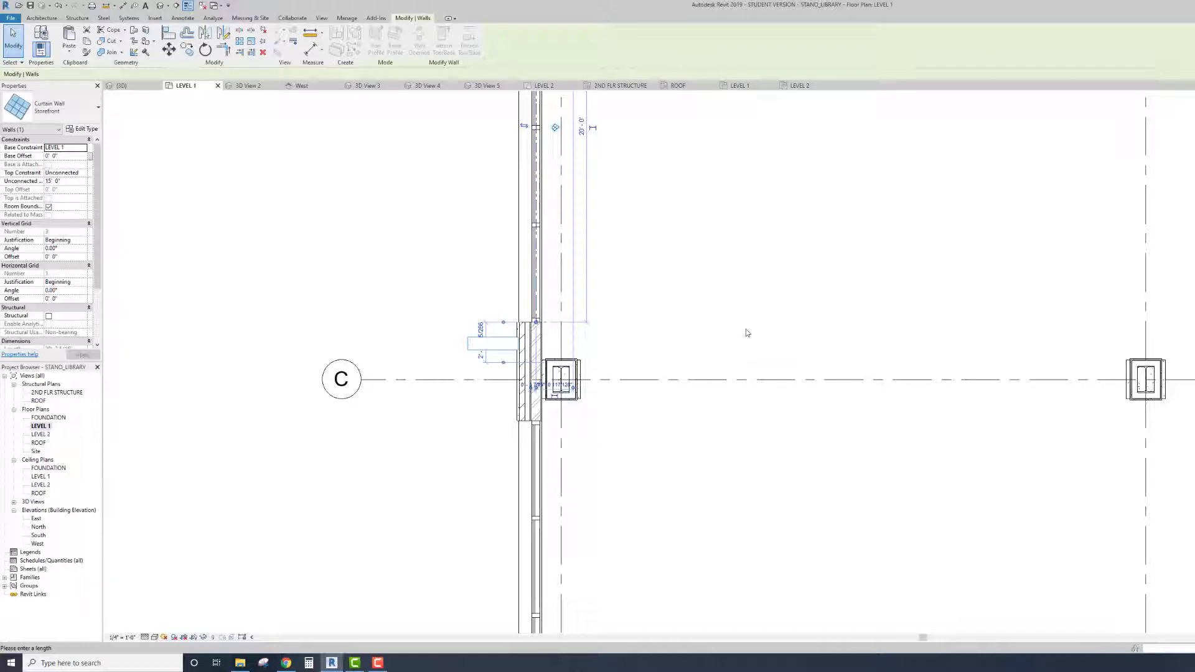
key("Return")
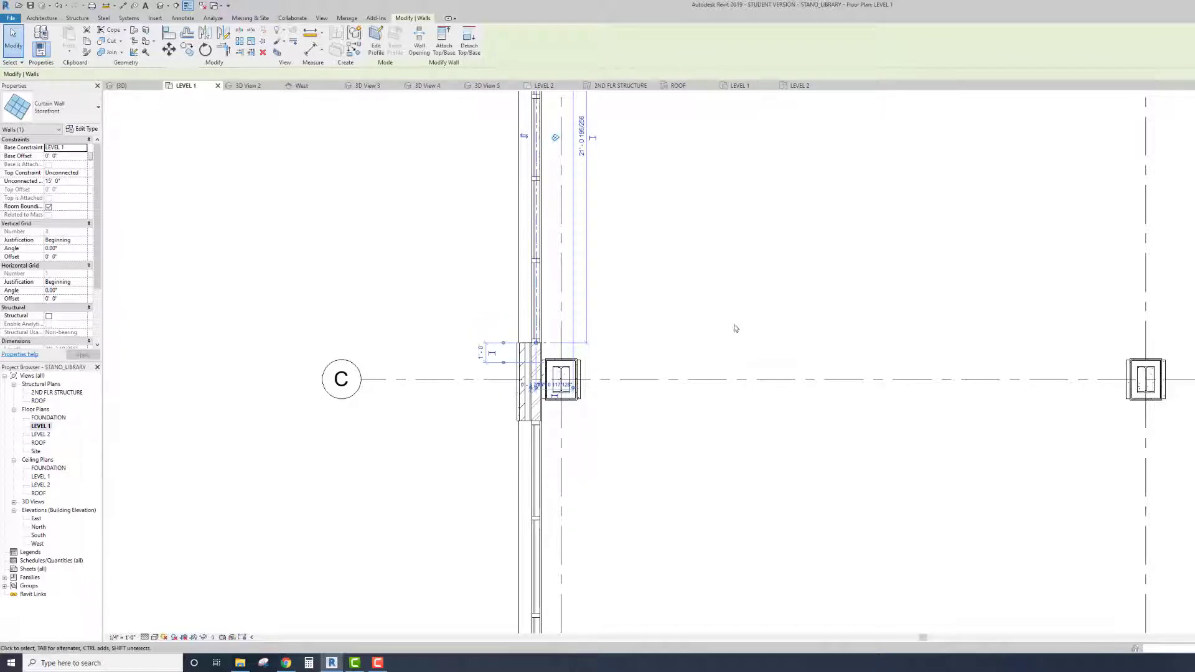
Step: Shorten the same Storefront wall to about 20'-6" by pulling its north end away from grid line D
scroll(467, 256, "down", 3)
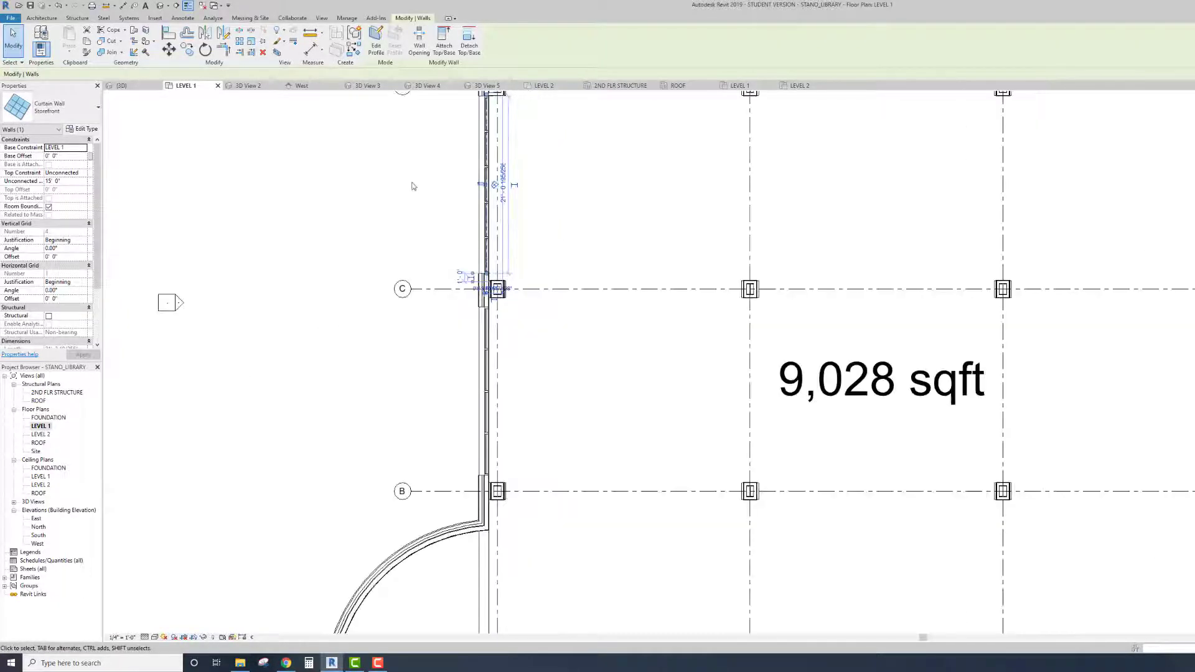
middle_click_drag(411, 186, 416, 272)
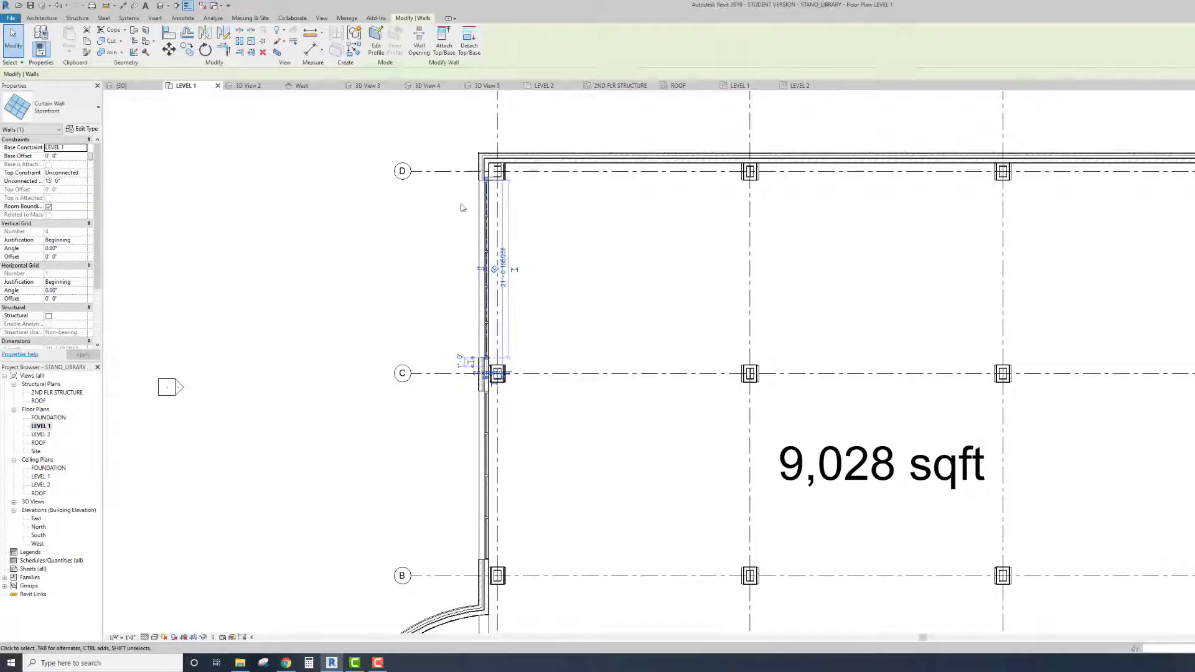
left_click_drag(489, 182, 501, 266)
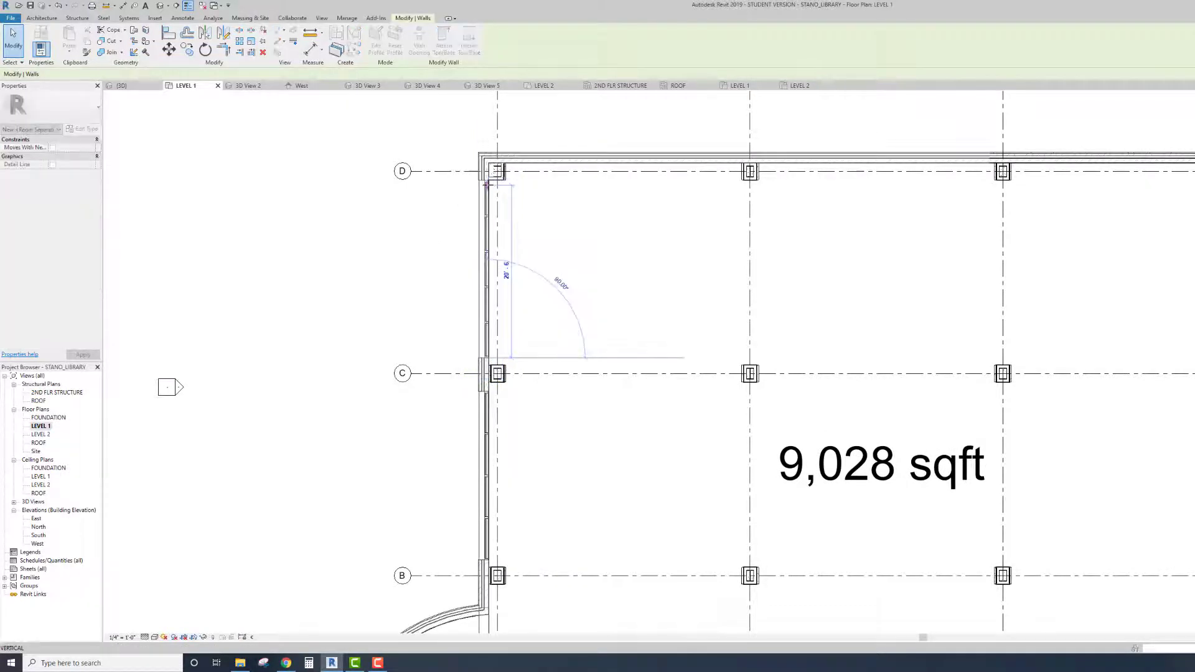
left_click(448, 205)
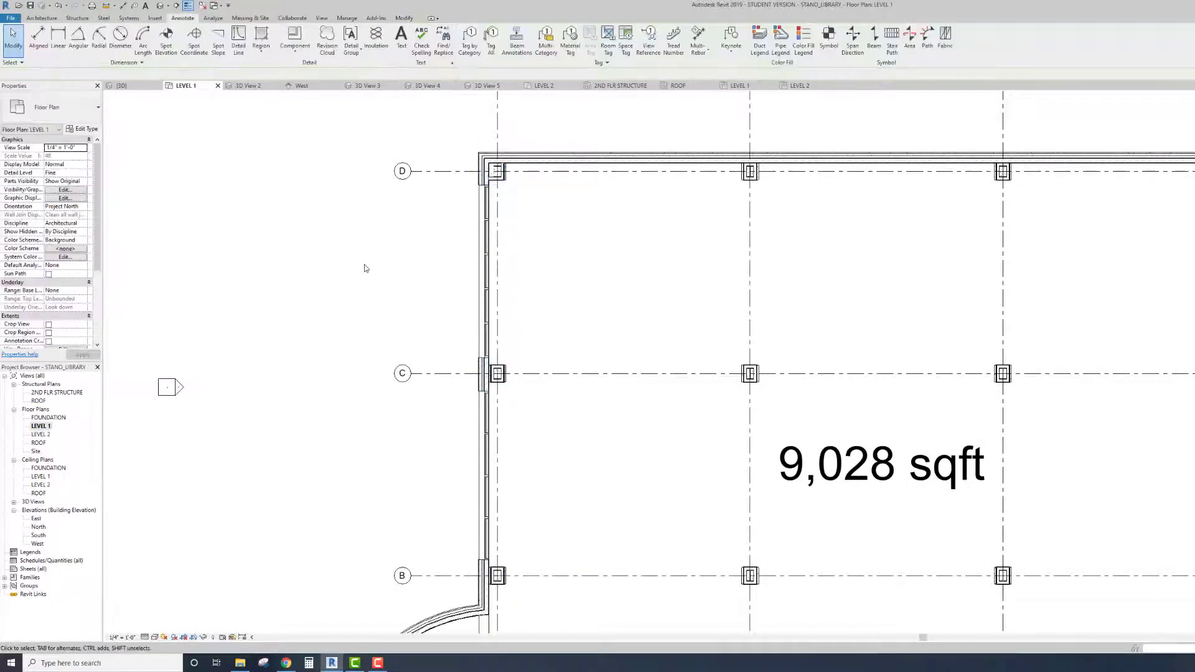
Step: Set the length of the shortened Storefront wall between grid lines C and D to exactly 20'
left_click(487, 274)
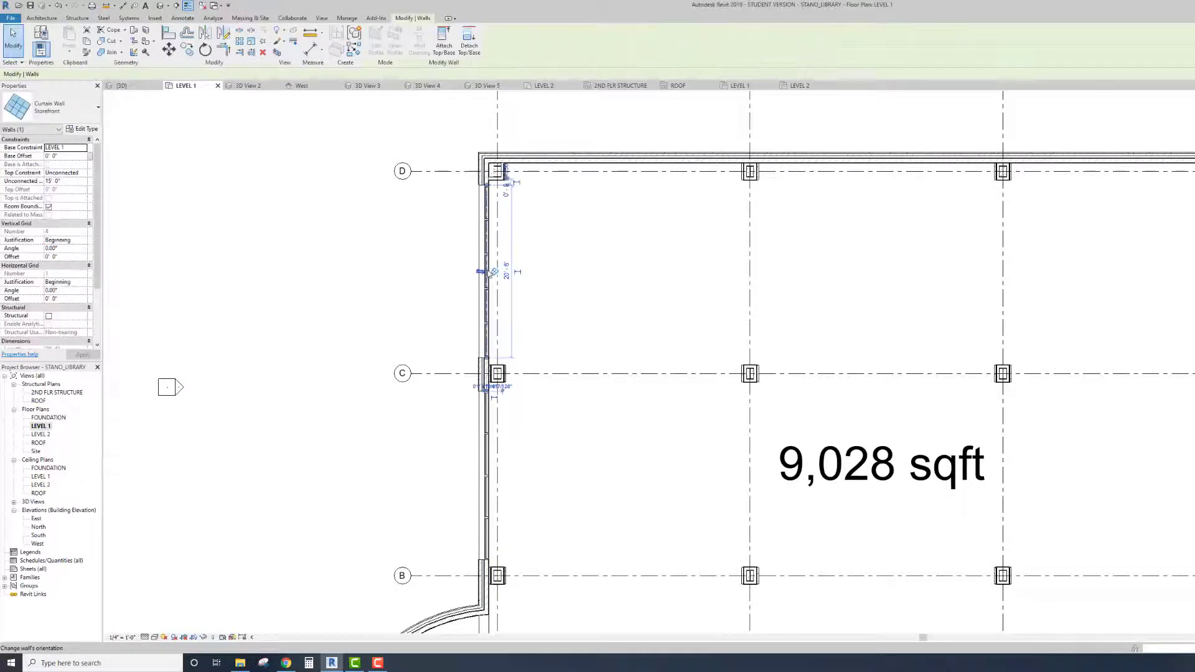
left_click(507, 272)
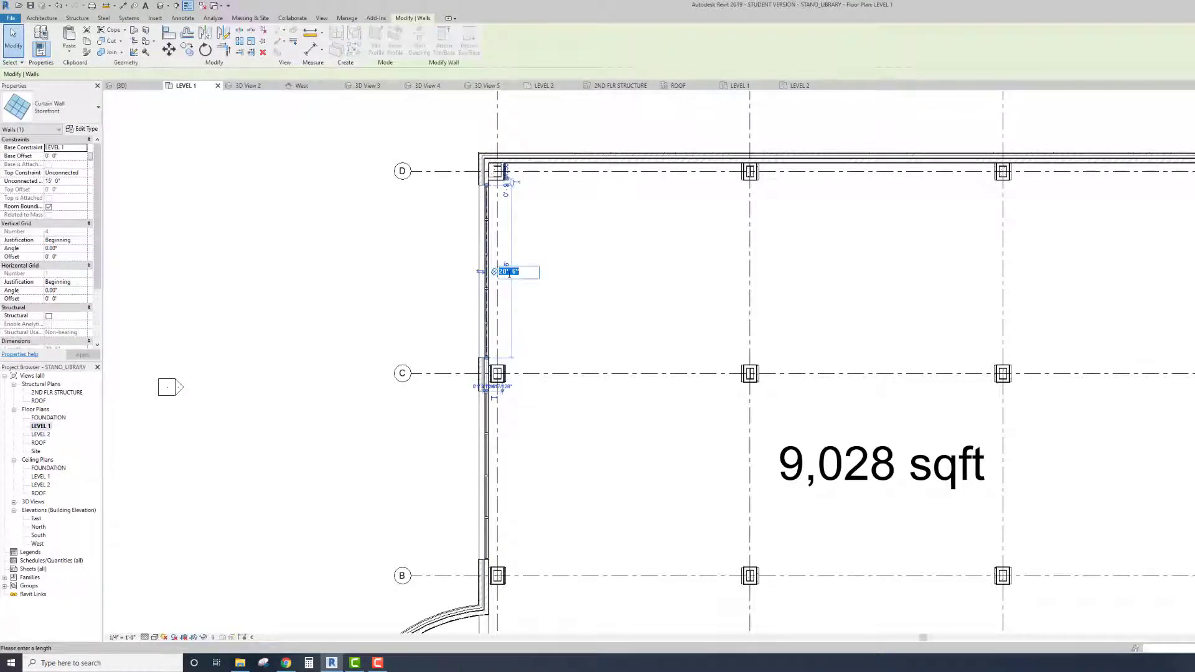
type("20")
key("Return")
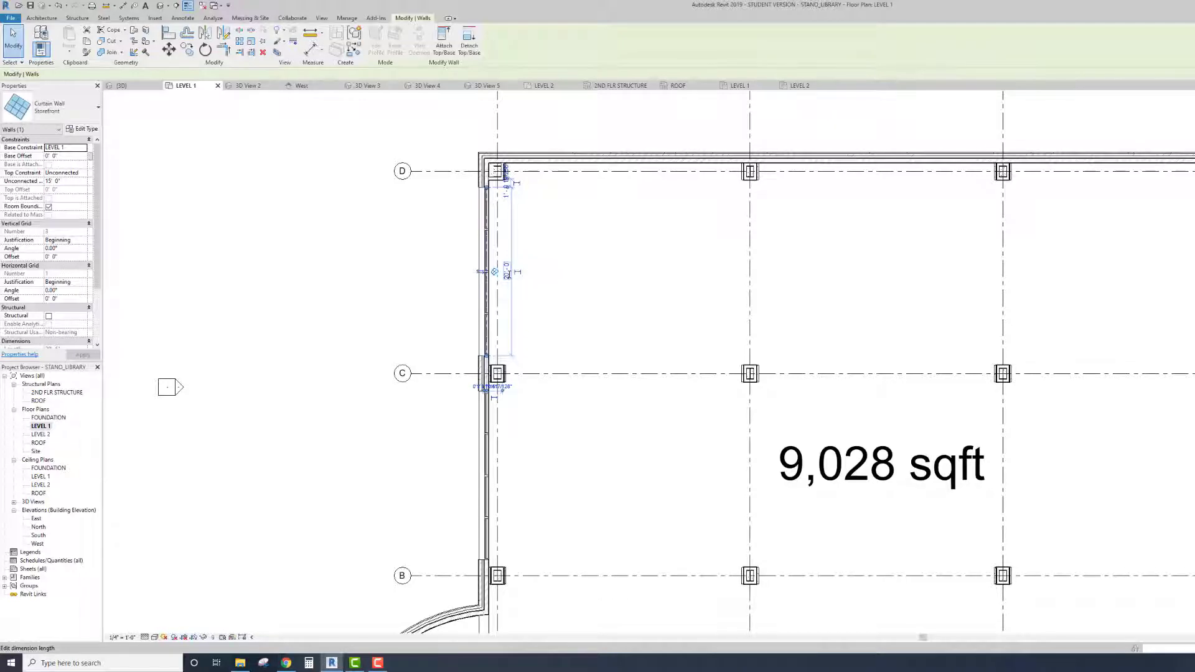
key("Escape")
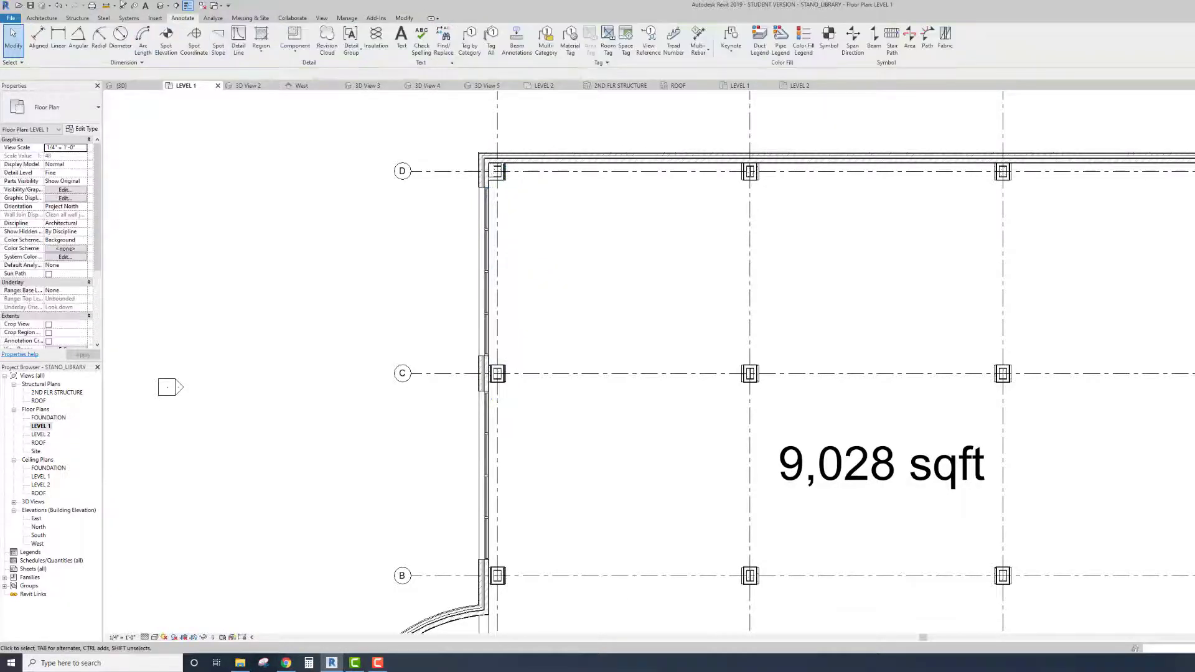
Step: In the 3D view, try a narrower vertical grid spacing in the type properties of the Storefront wall between grid lines C and D
left_click(161, 5)
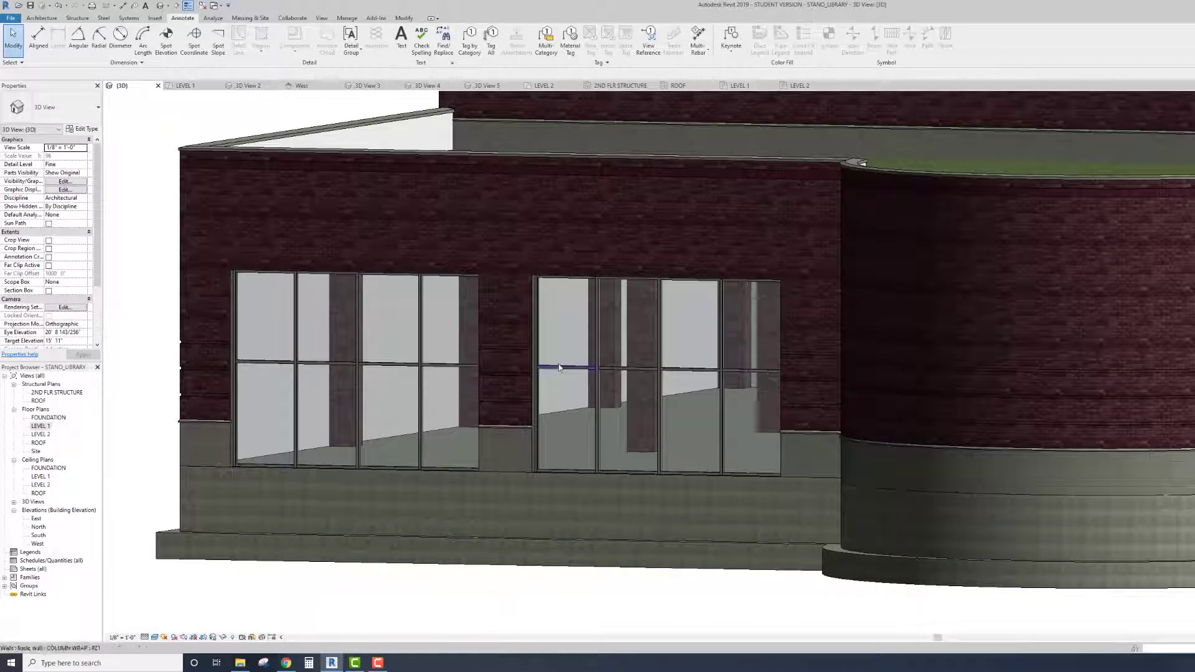
left_click(365, 364)
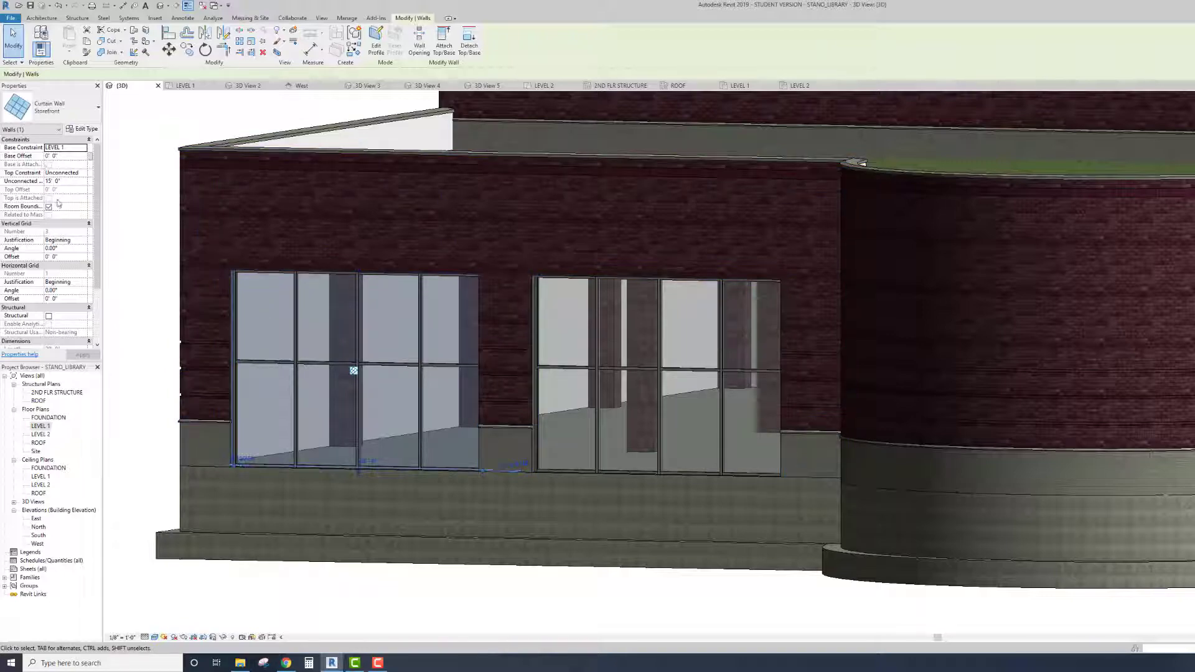
scroll(58, 203, "down", 3)
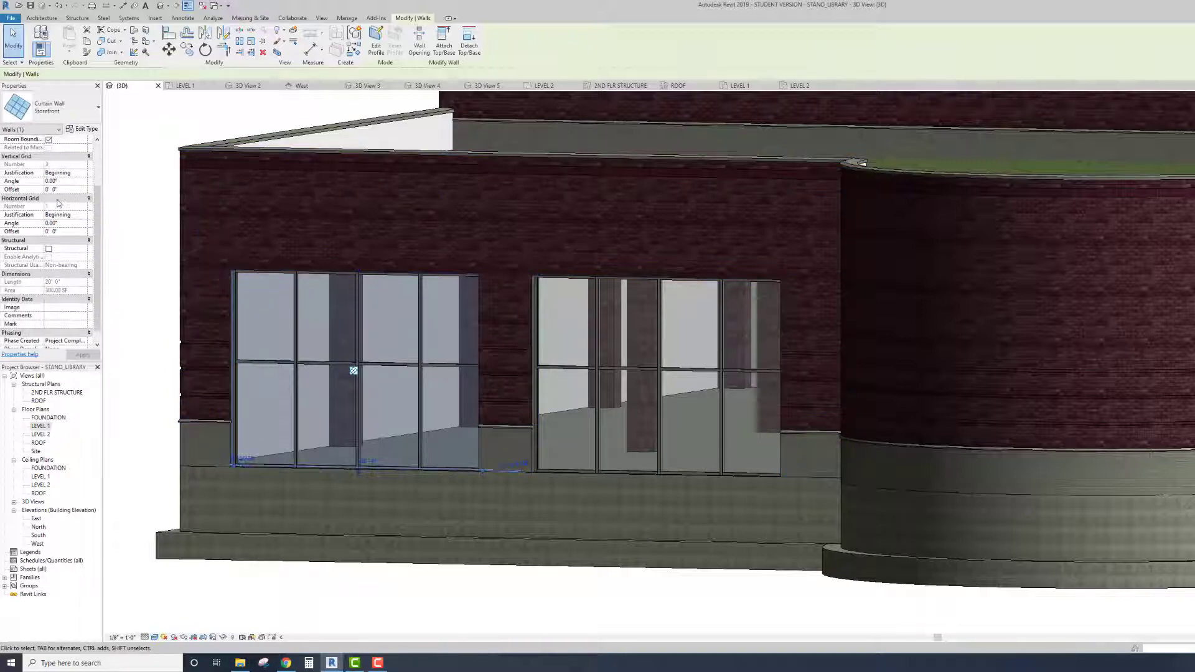
left_click(86, 129)
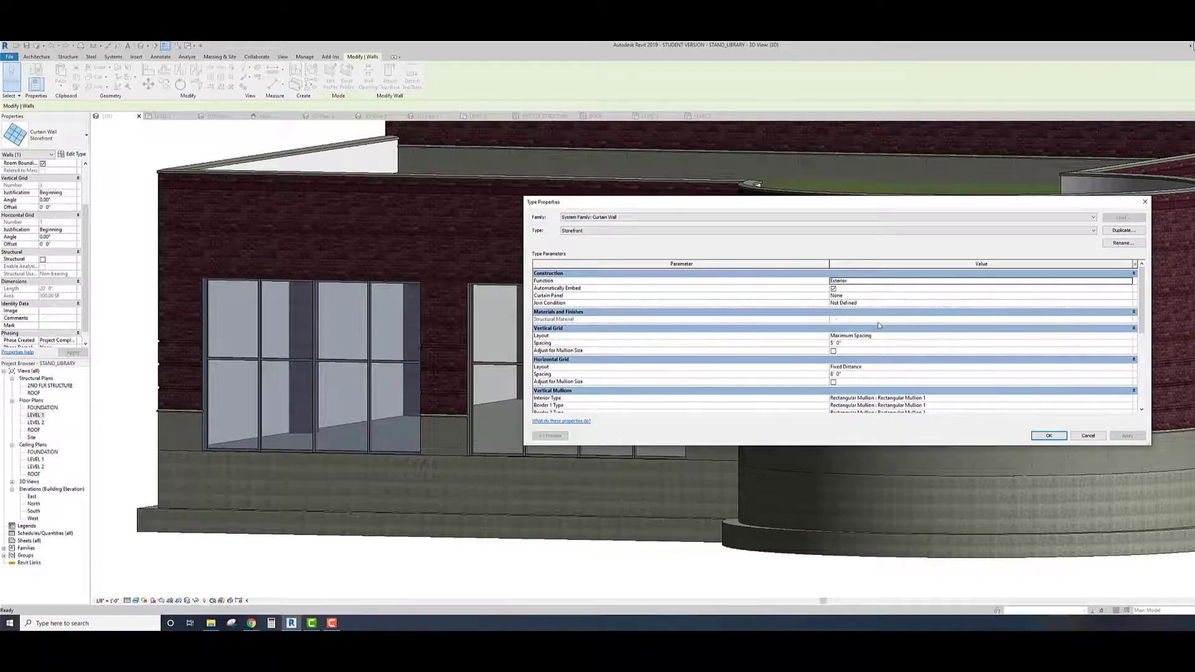
double_click(834, 343)
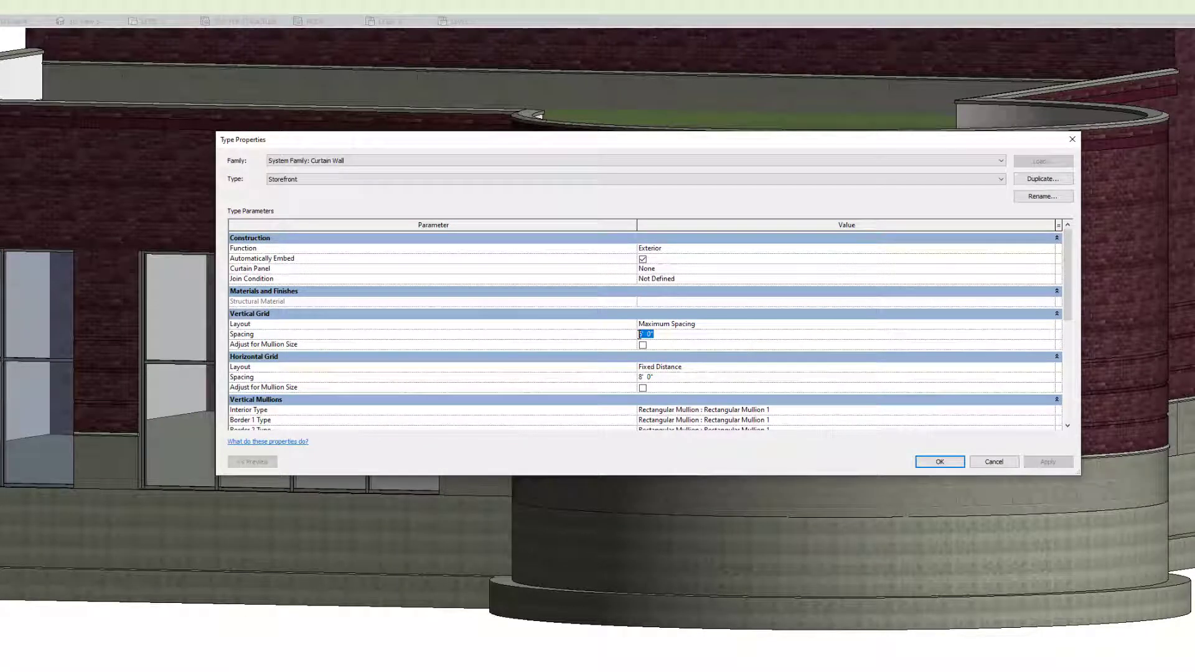
type("8")
left_click(1036, 466)
left_click(938, 464)
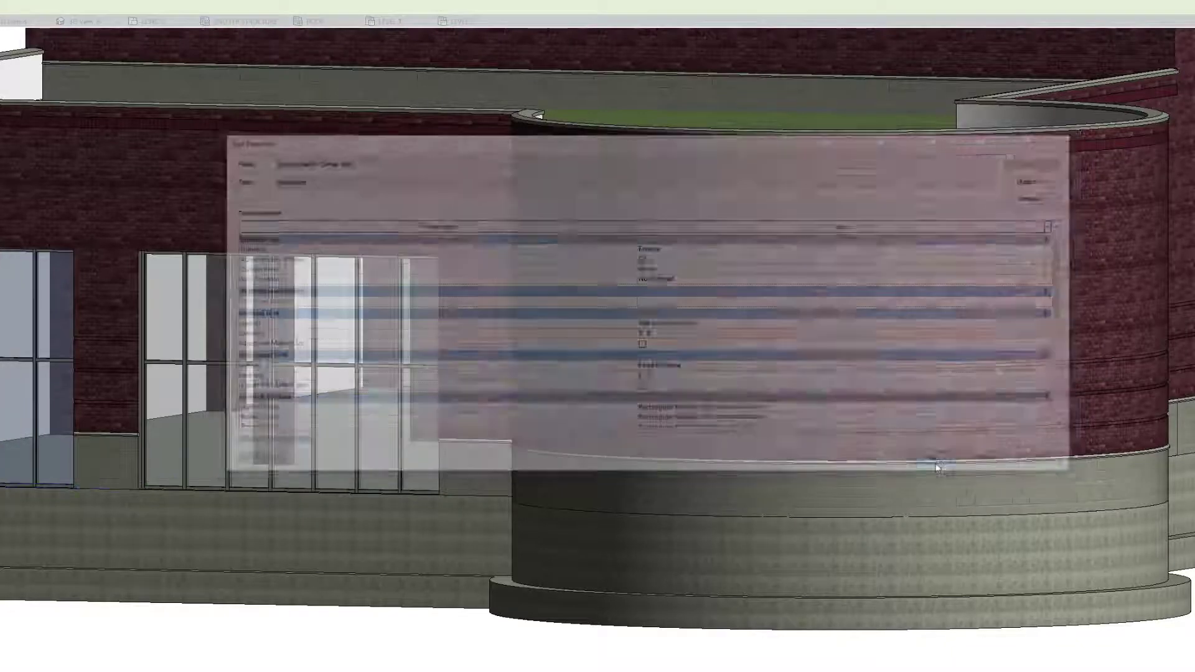
Step: Inspect the panel division of the Storefront wall nearest the curved wall and undo the vertical grid spacing change
scroll(196, 402, "down", 1)
scroll(195, 399, "up", 3)
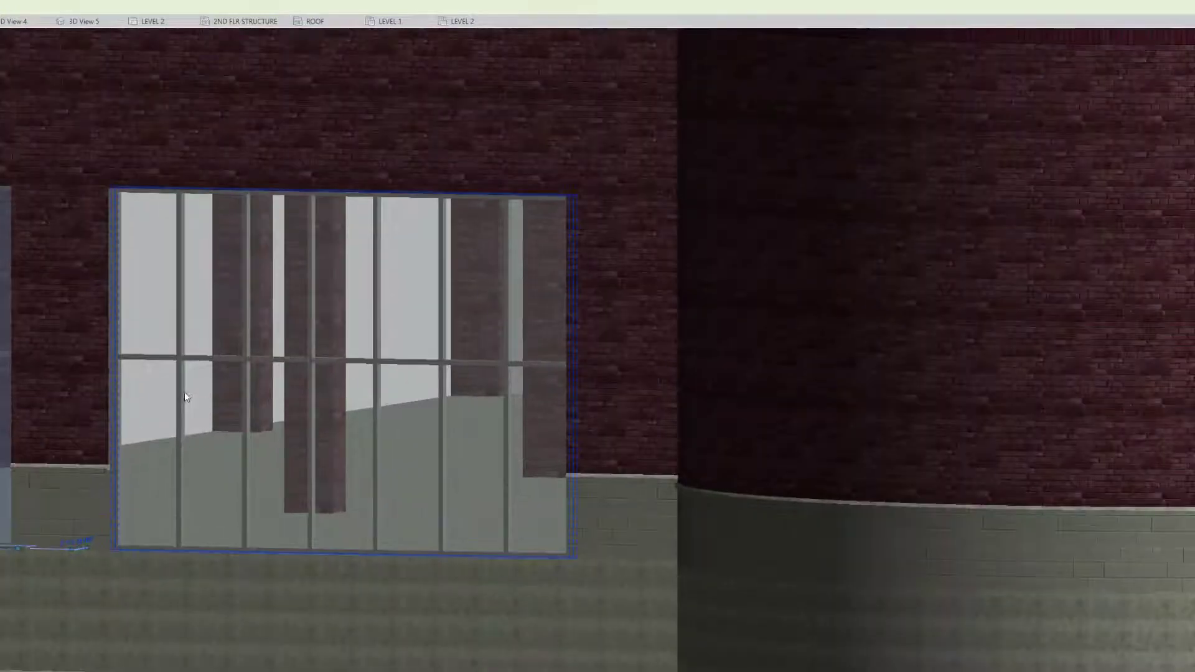
key("Escape")
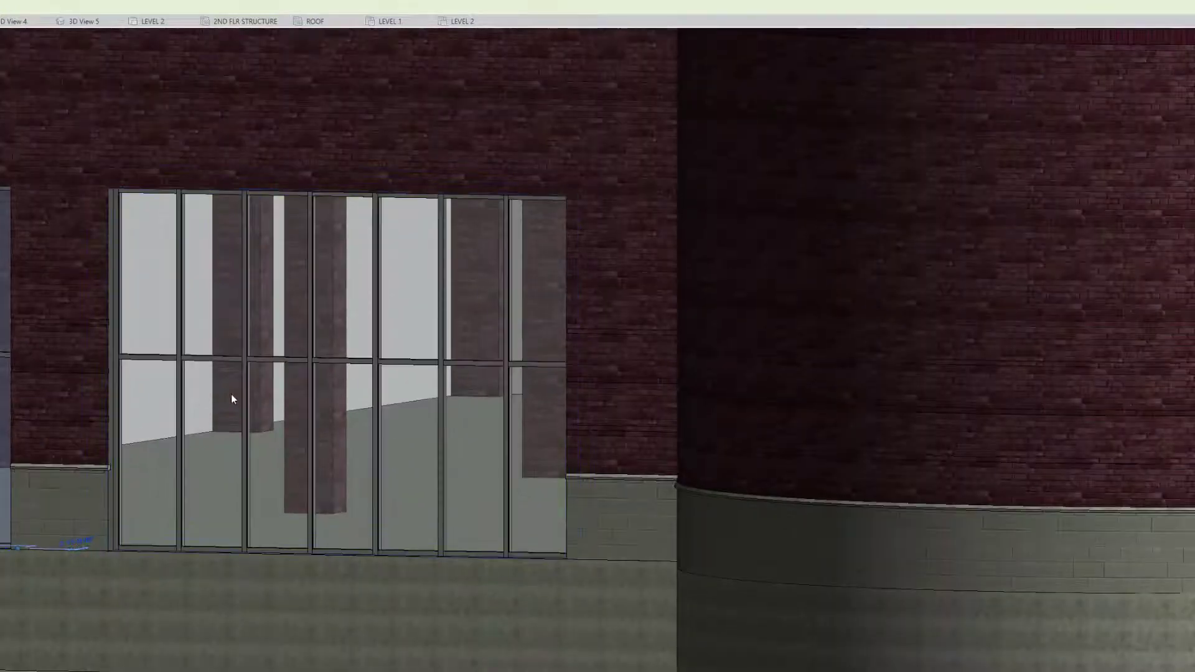
scroll(182, 411, "down", 4)
left_click(182, 411)
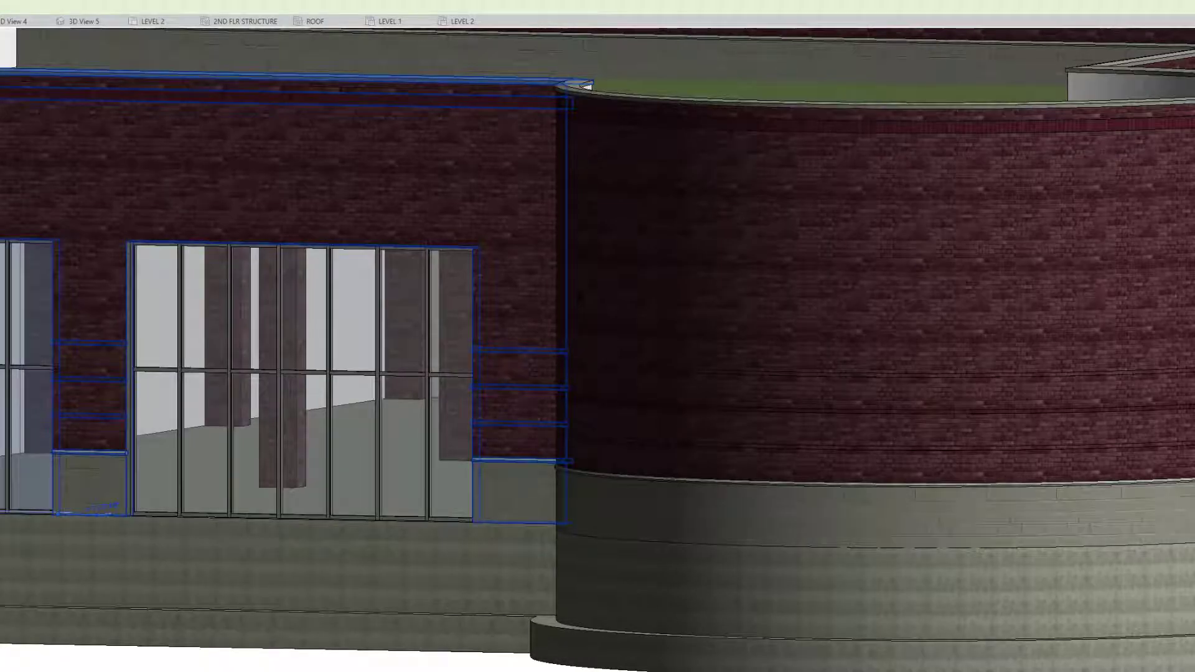
key("Escape")
scroll(215, 320, "down", 1)
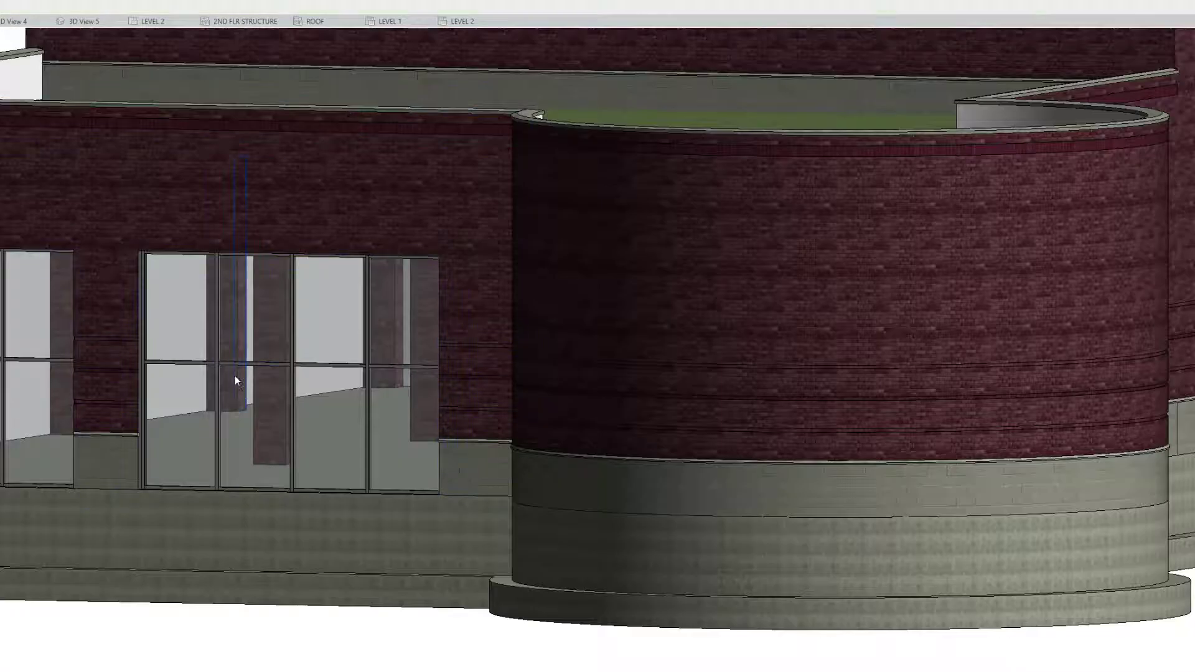
Step: Select the Storefront wall nearest the curved wall and set its type's horizontal grid spacing to 7' 0"
key("Tab")
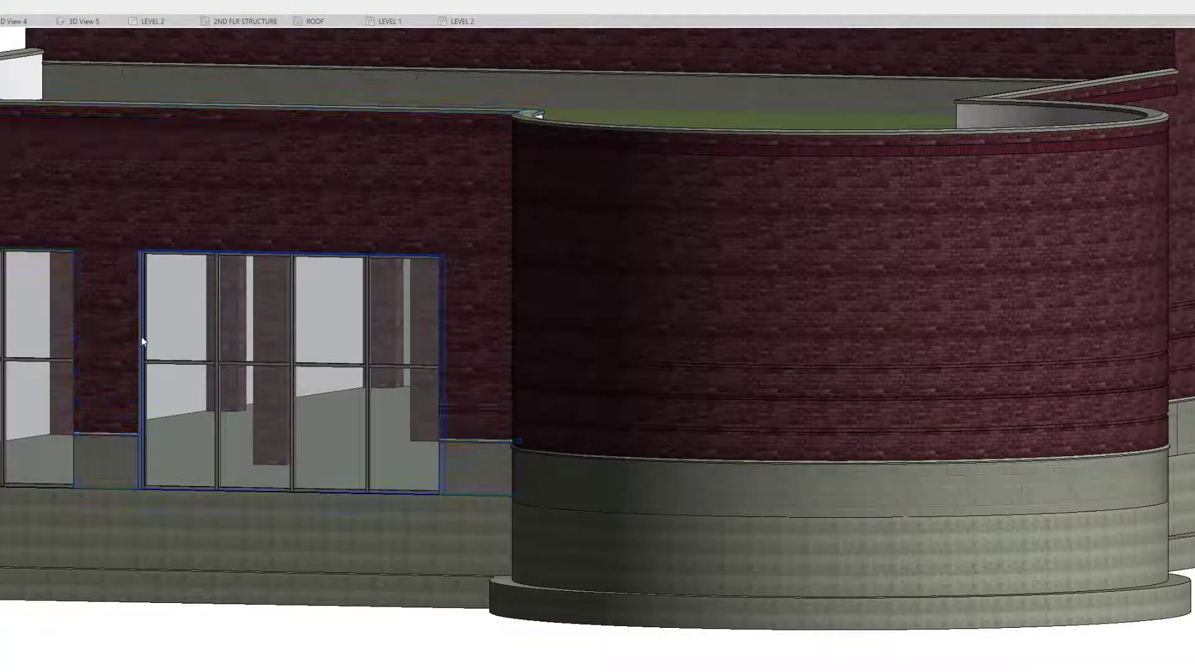
left_click(140, 336)
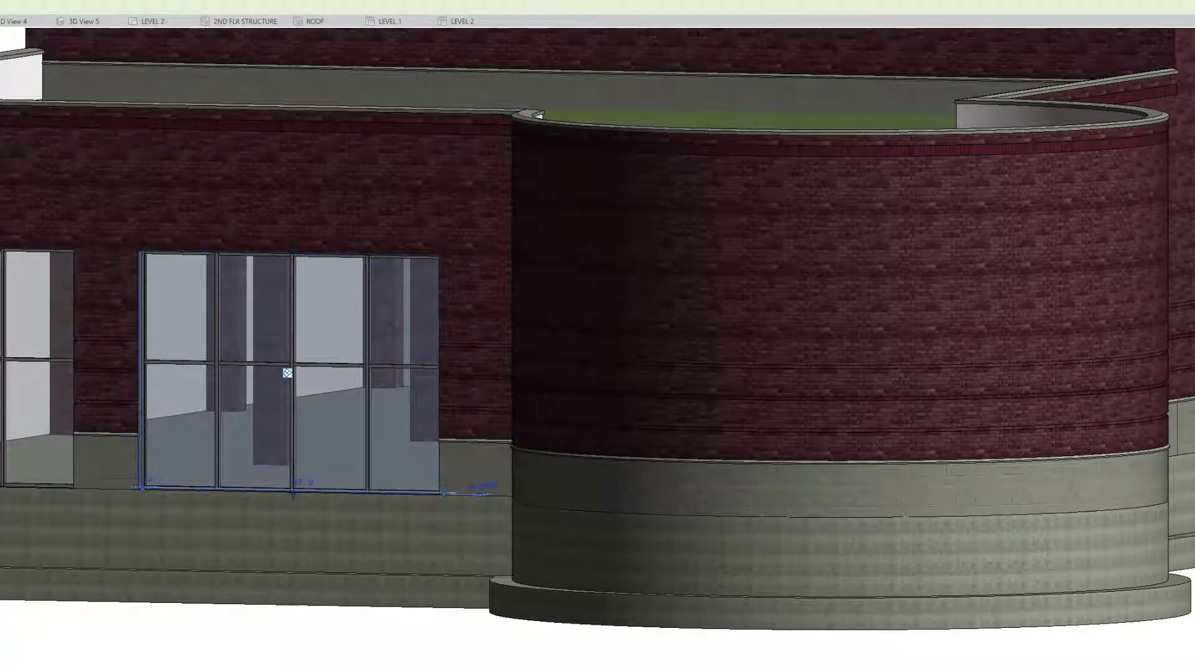
left_click(1, 304)
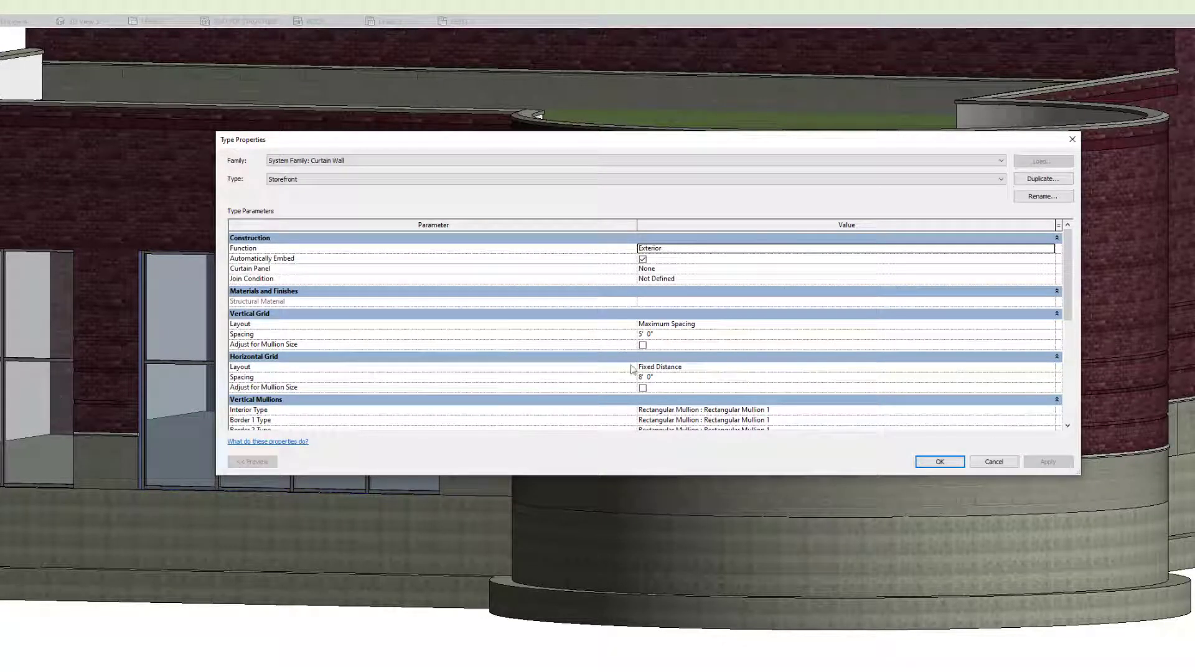
left_click(659, 377)
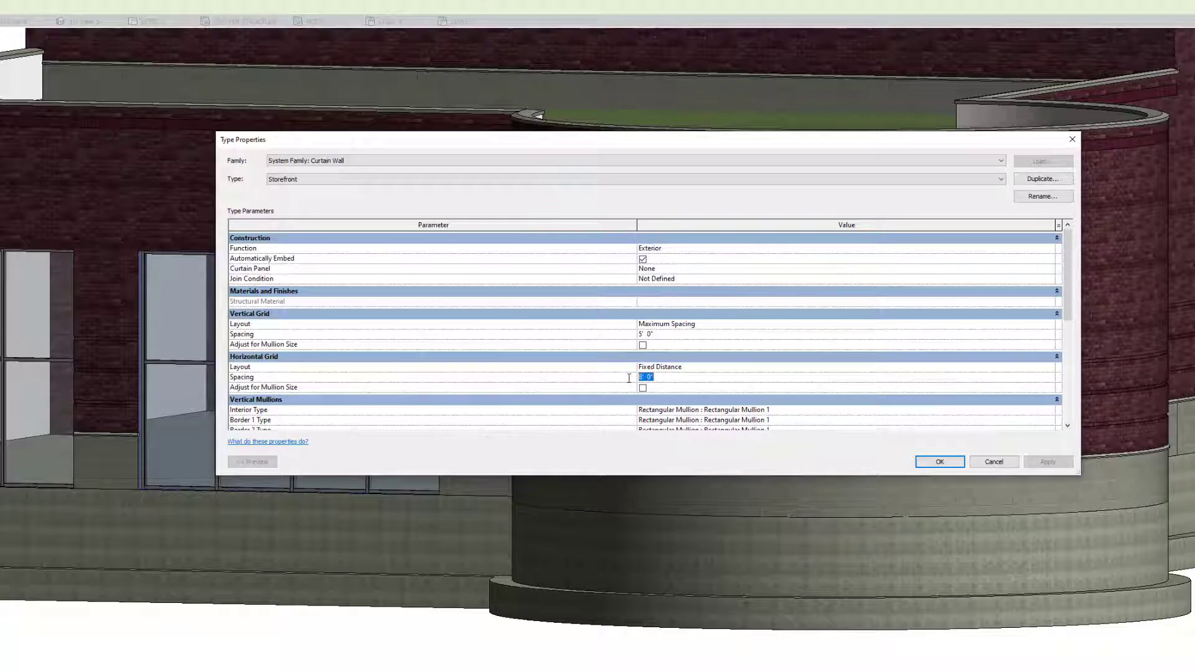
type("7")
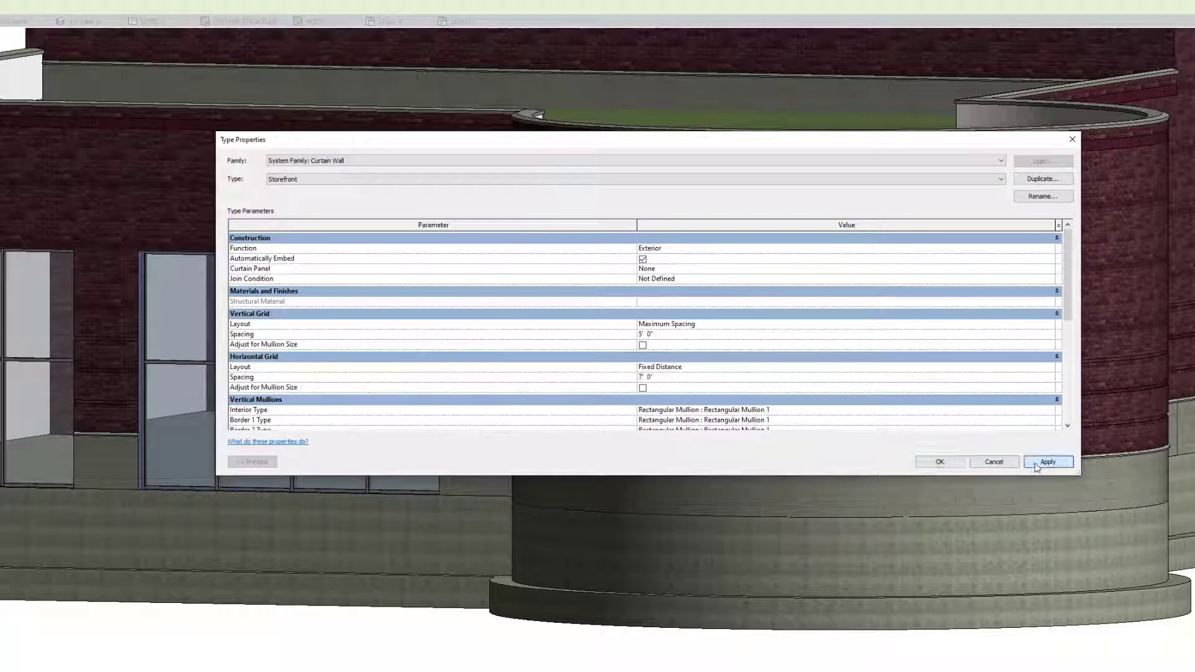
left_click(1042, 461)
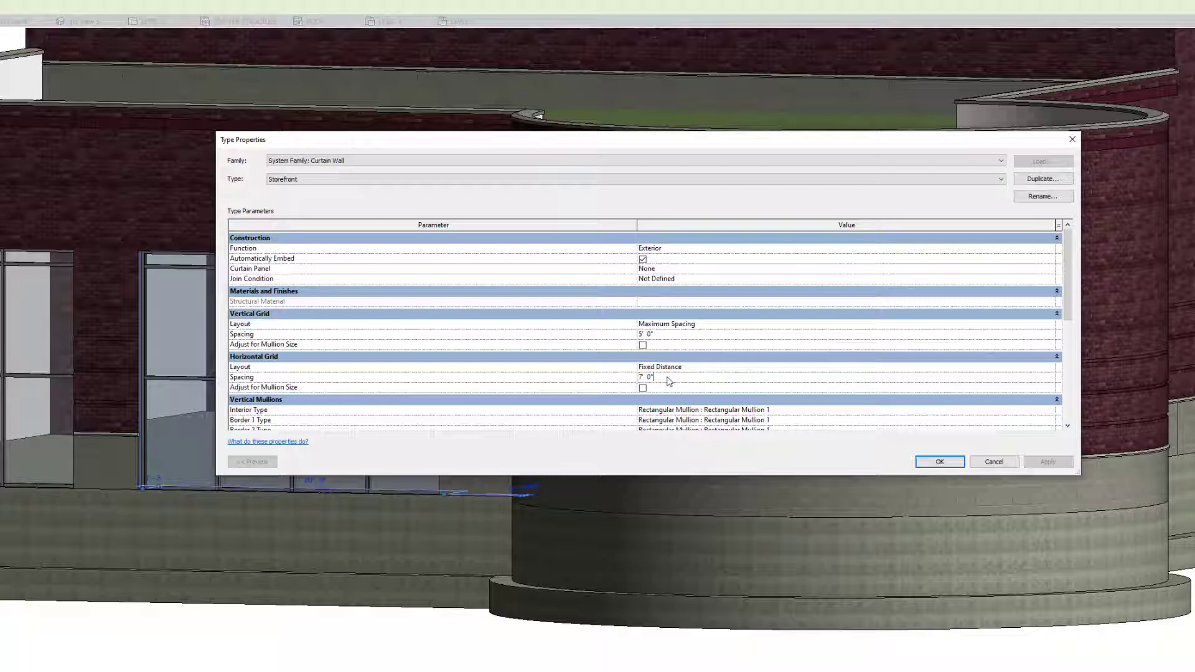
Step: Set the Storefront type's horizontal grid spacing to 7' 6" and check its vertical and horizontal mullion types
key("BackSpace")
key("BackSpace")
left_click(1057, 465)
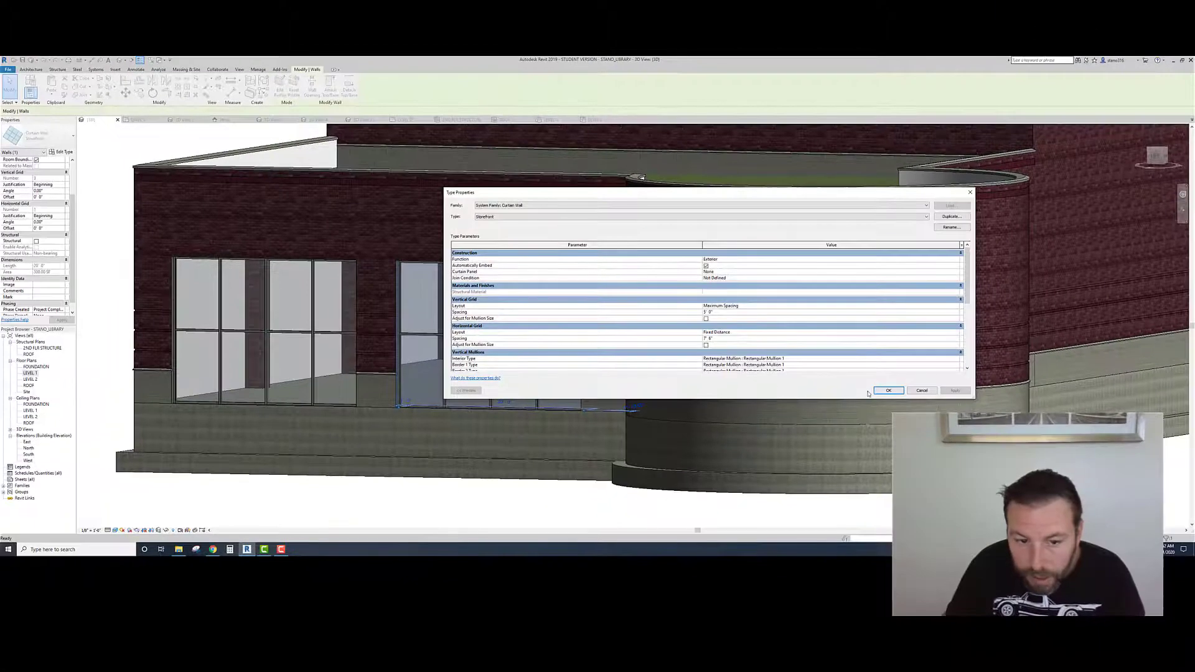
scroll(647, 332, "down", 4)
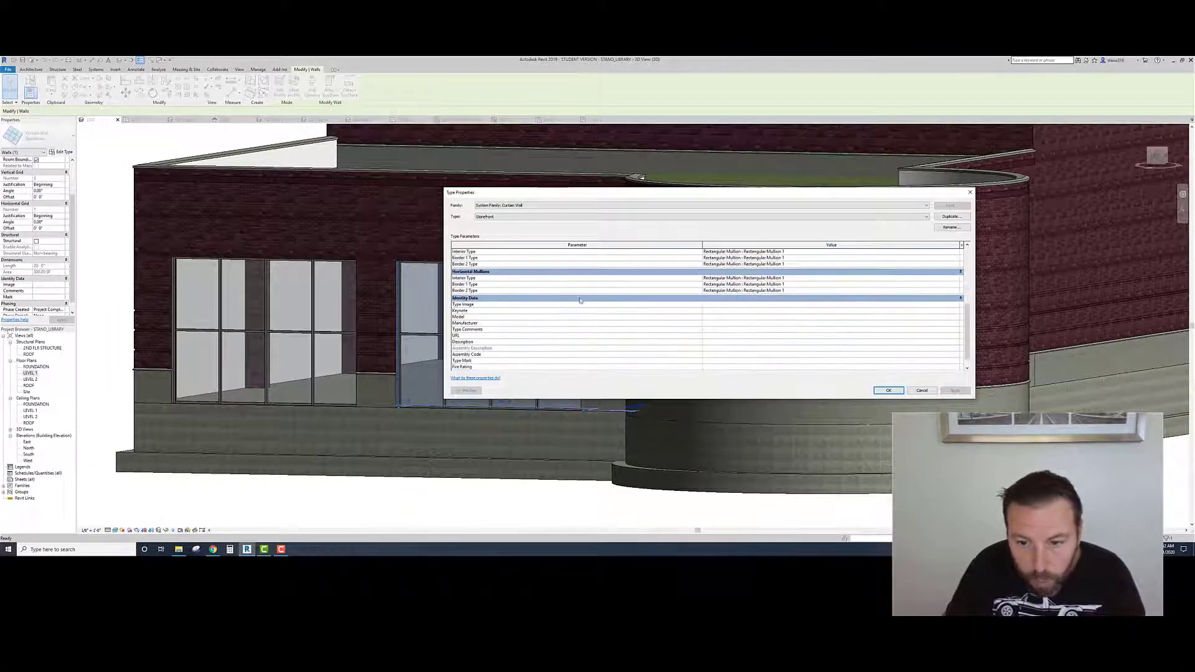
scroll(632, 302, "up", 2)
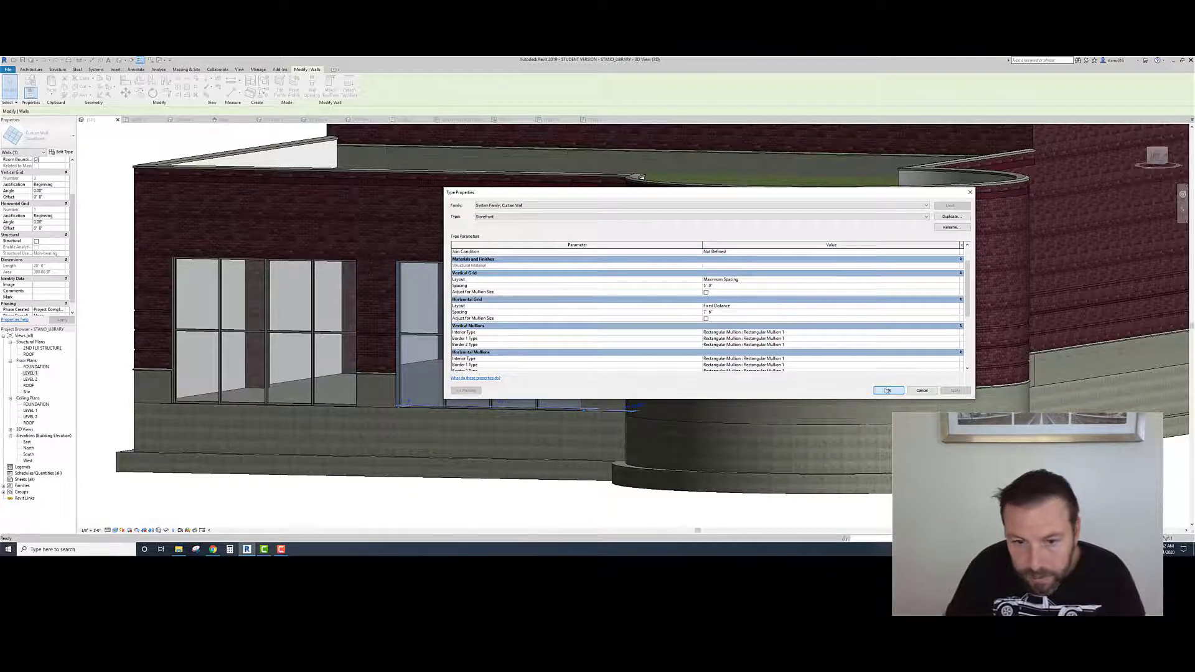
left_click(887, 391)
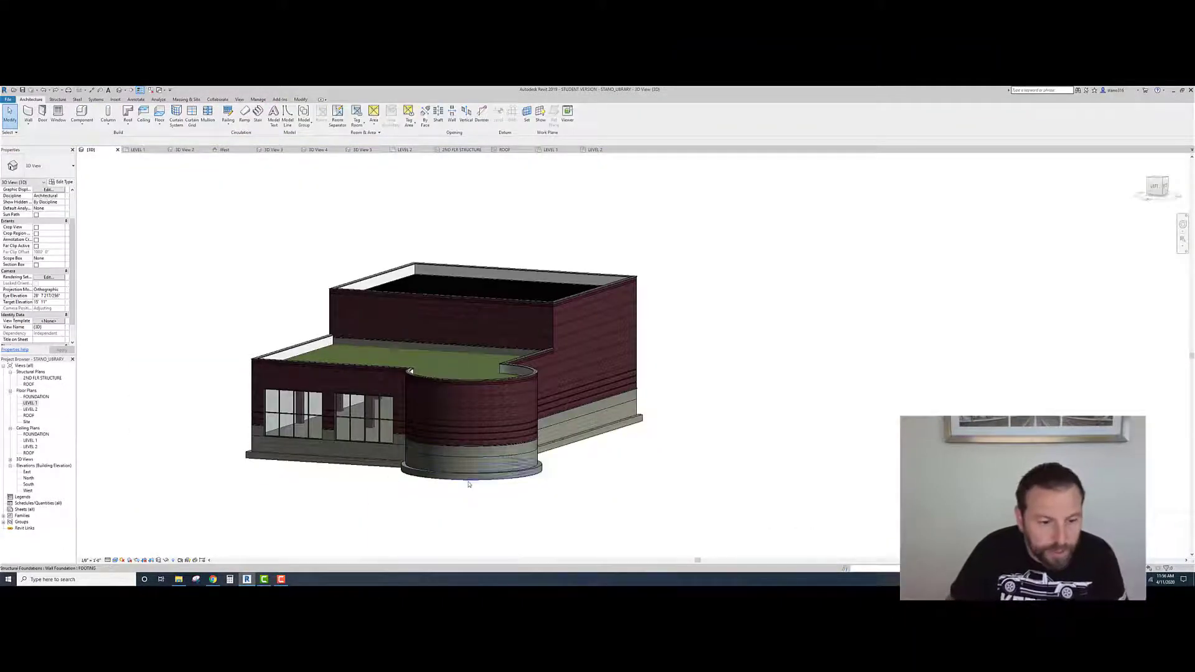
Step: On the Level 1 plan, draw a Center-ends Arc Storefront wall of 20' radius, about 71° long, in the curved wall's northwest quarter, centred on grid A's column
scroll(469, 484, "up", 2)
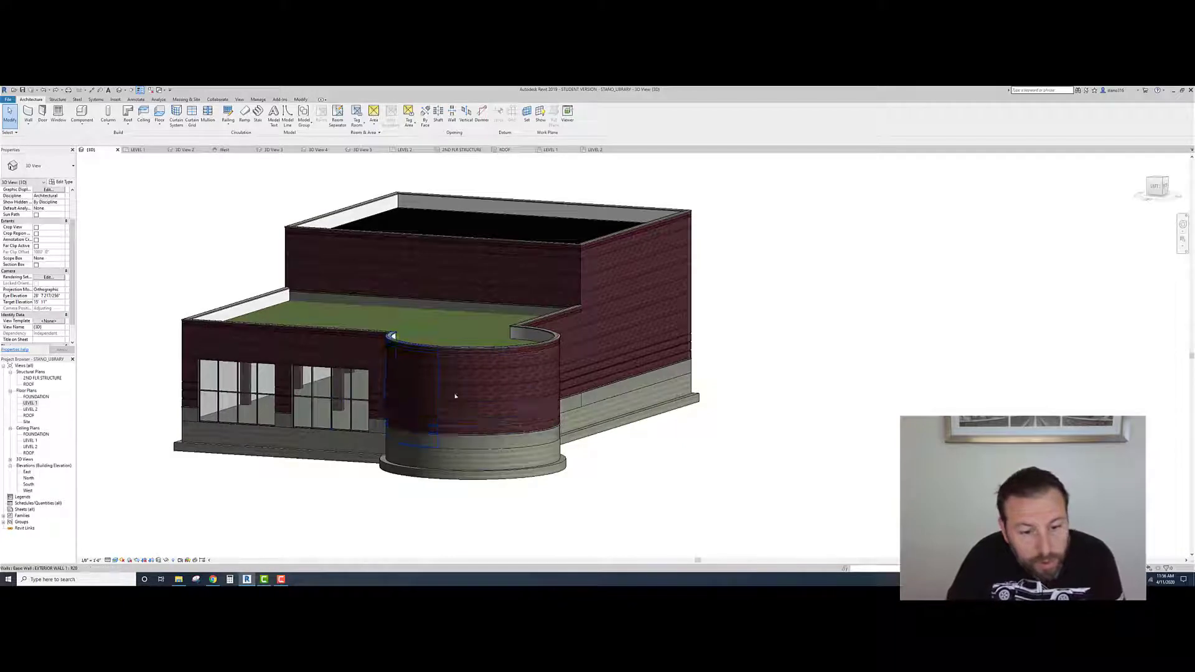
double_click(28, 403)
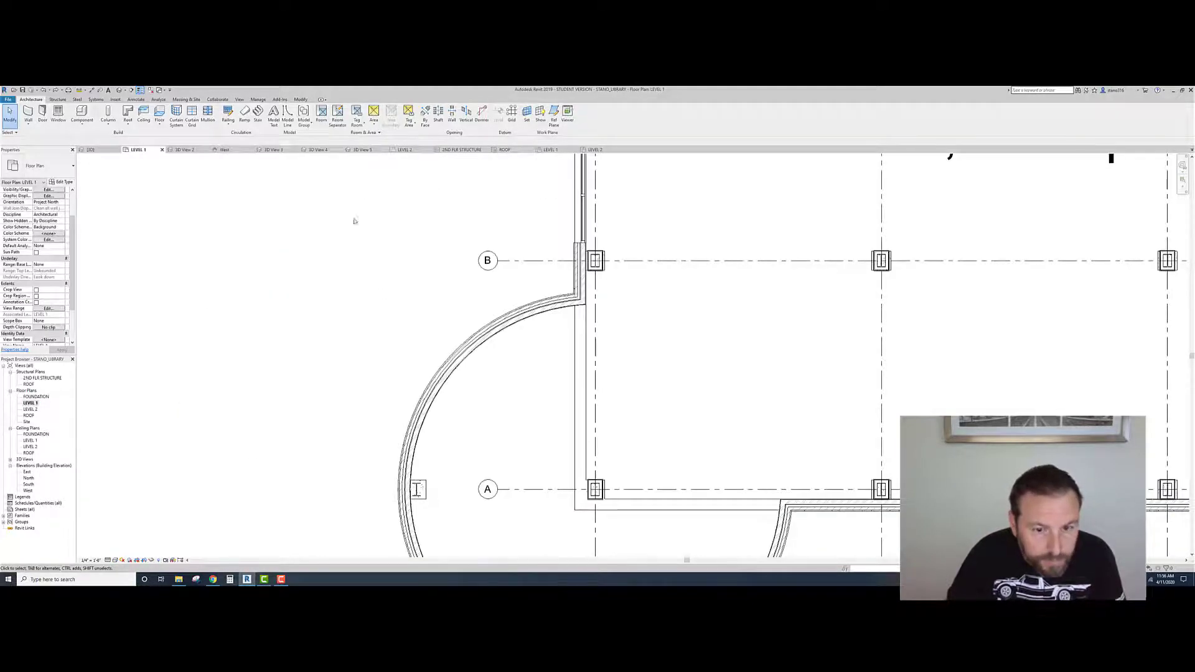
middle_click_drag(405, 306, 423, 244)
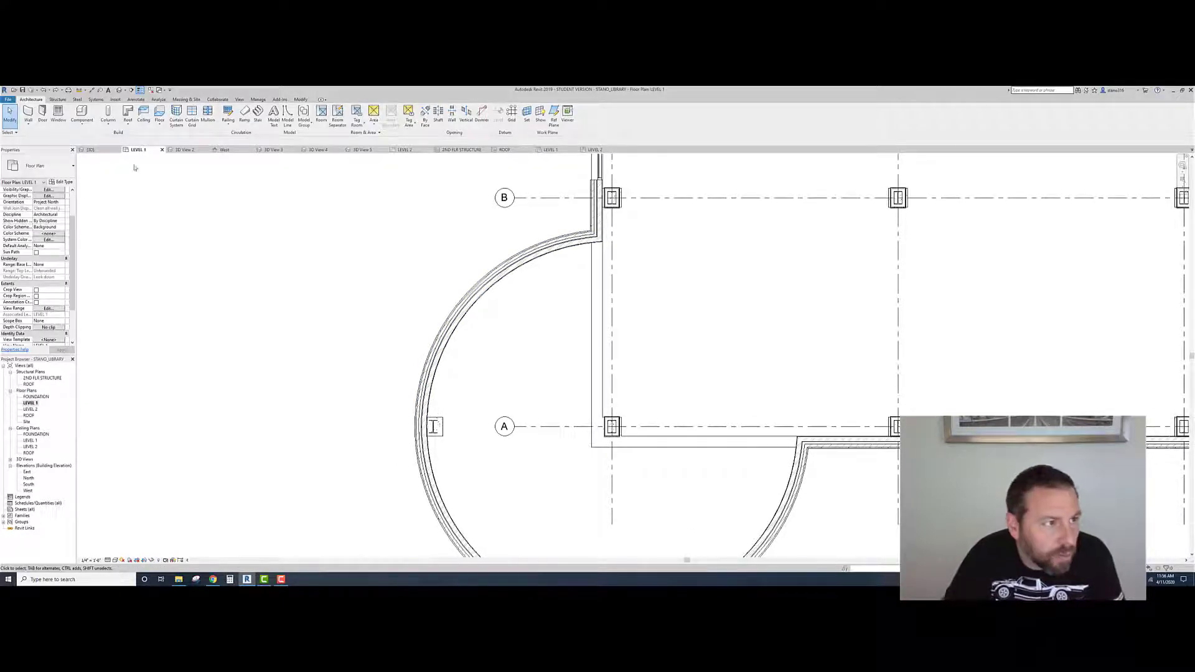
left_click(29, 112)
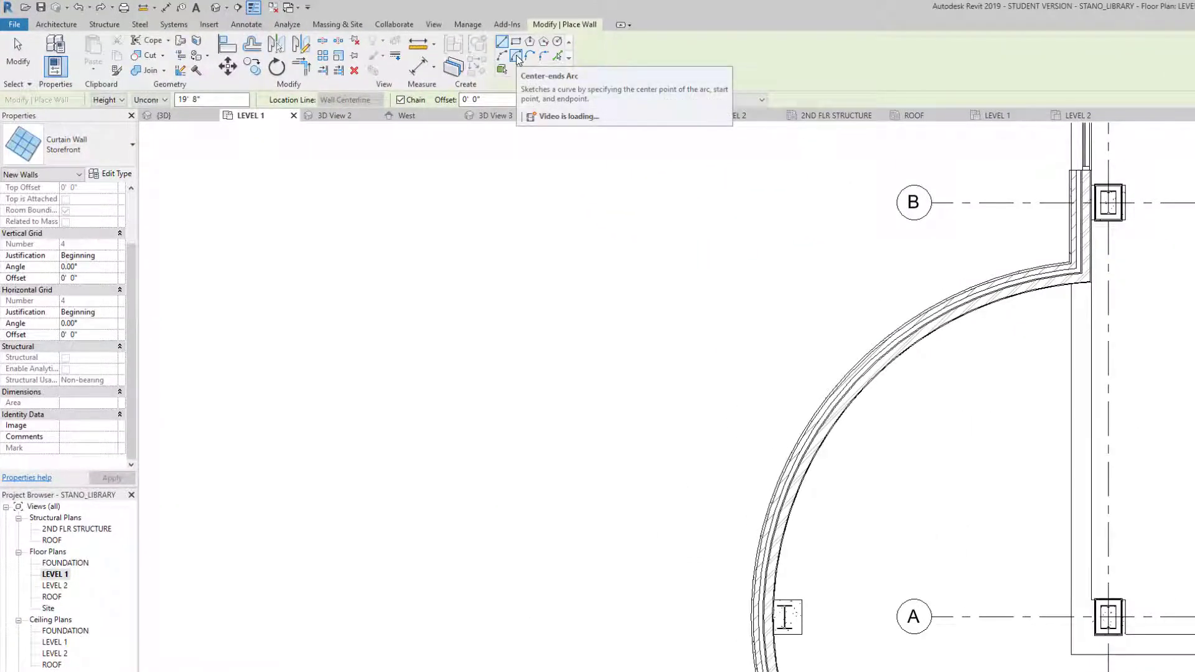
left_click(516, 57)
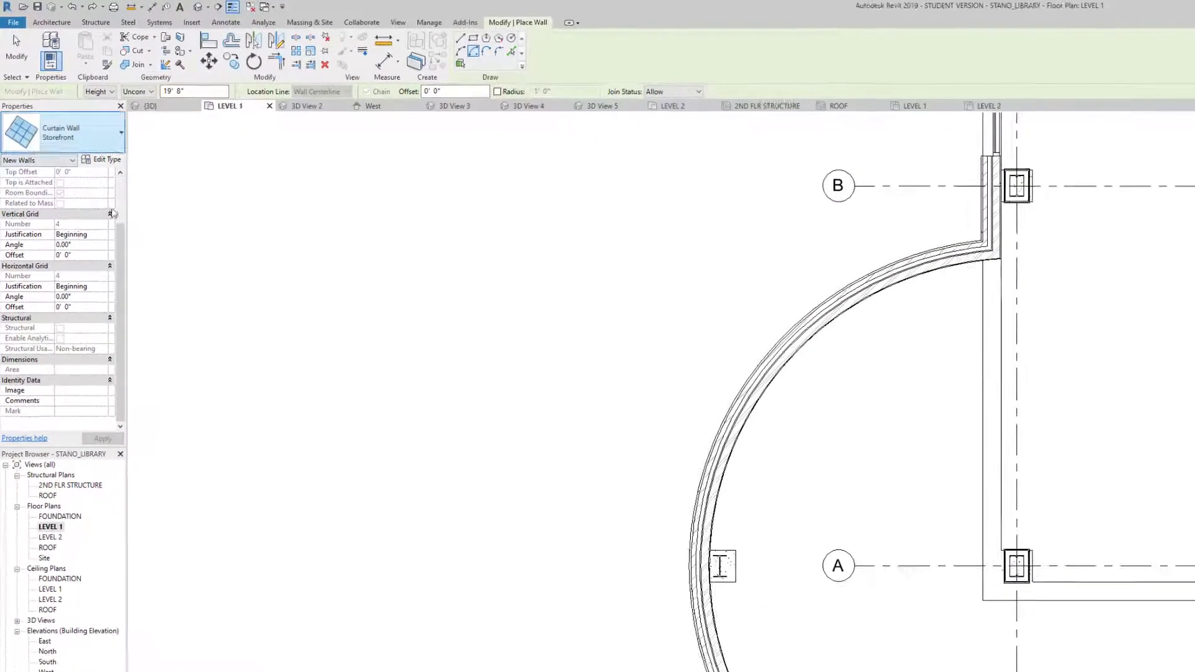
left_click(1017, 565)
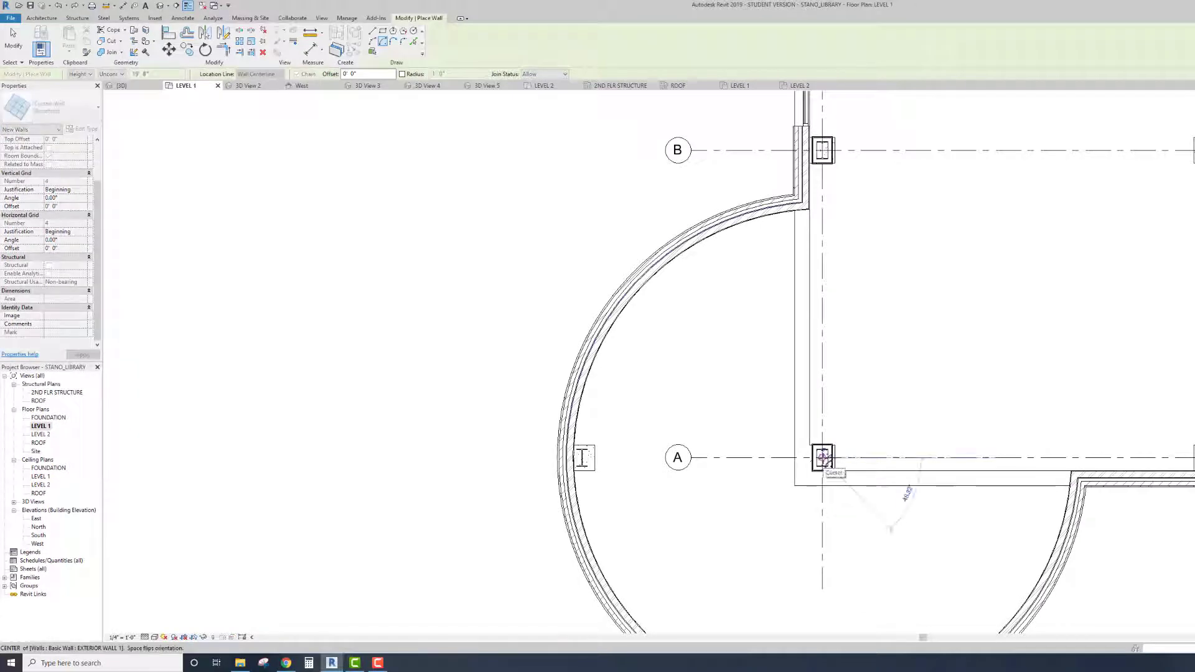
left_click(566, 458)
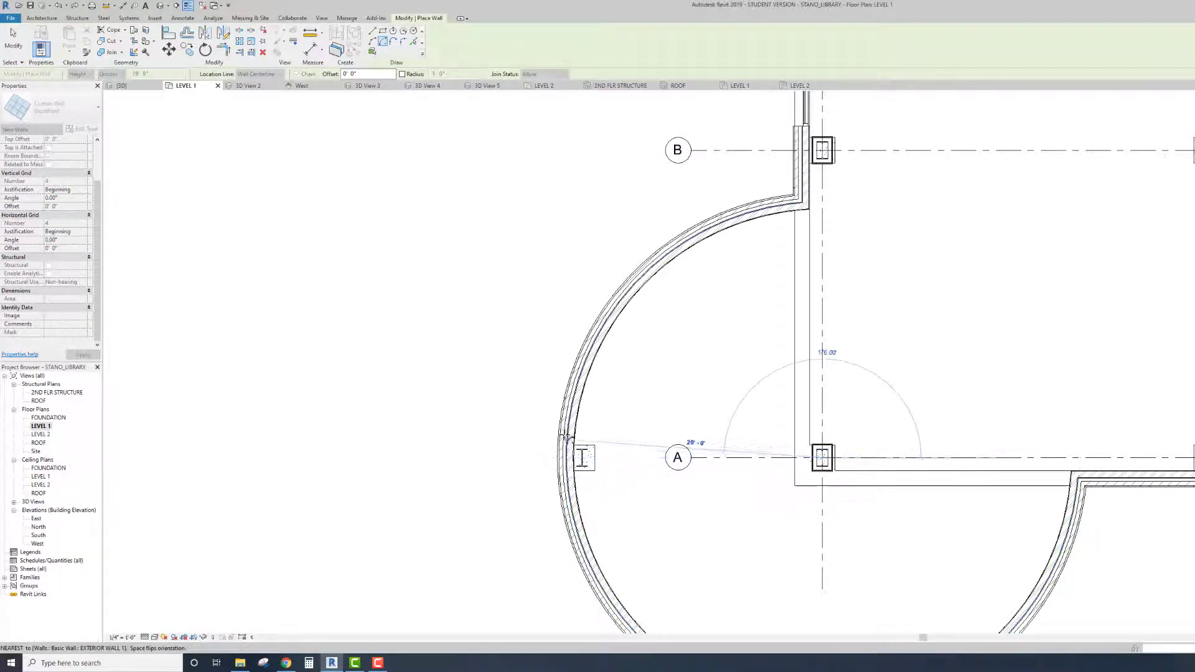
left_click(567, 428)
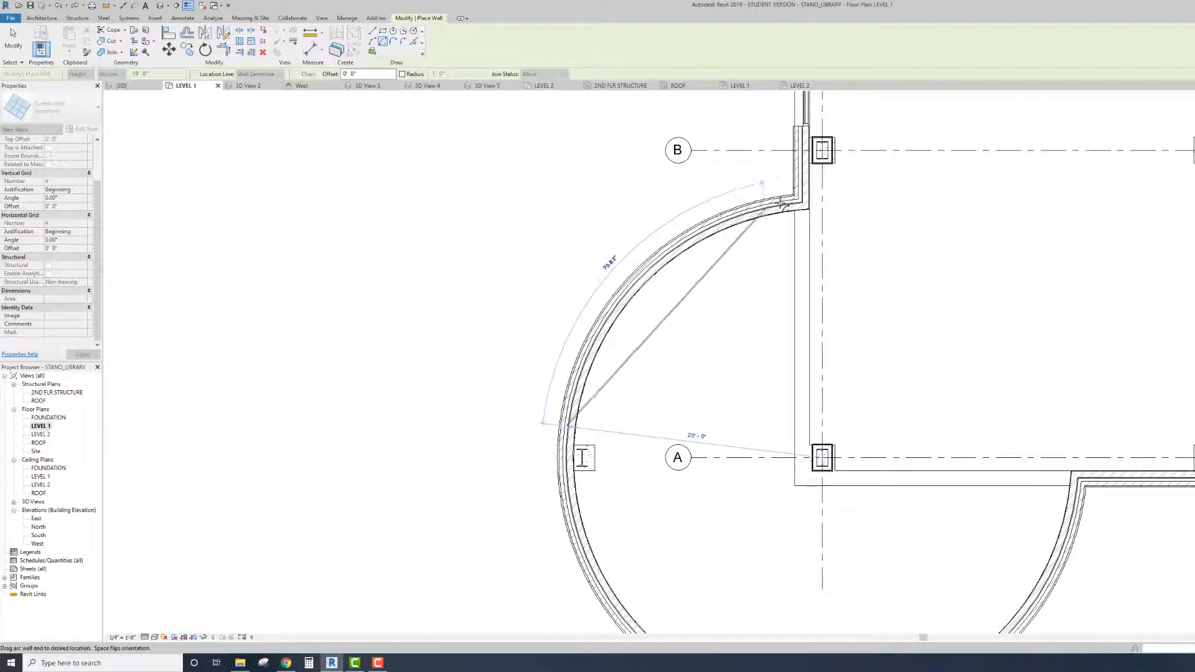
left_click(770, 205)
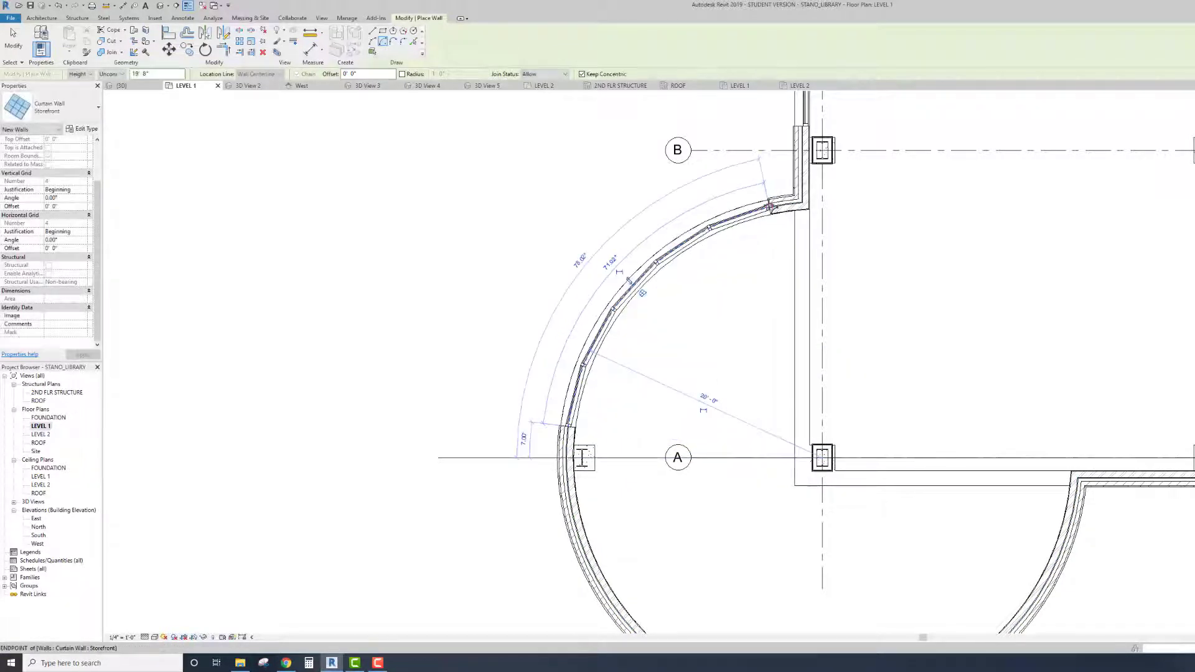
right_click(568, 233)
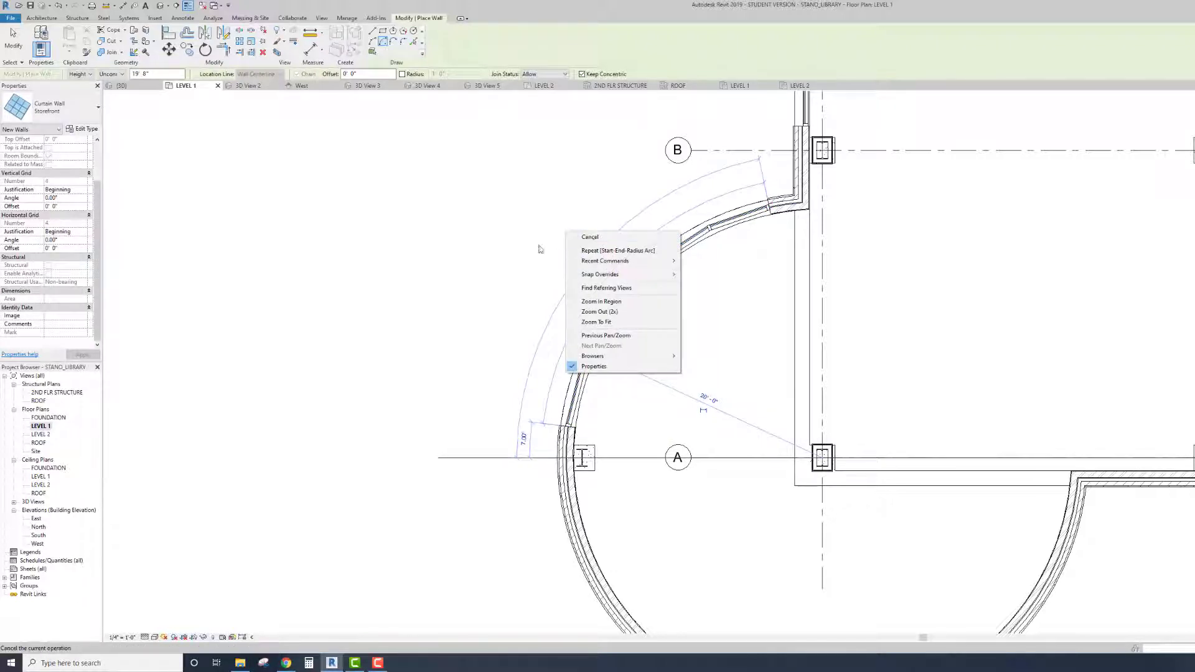
left_click(479, 286)
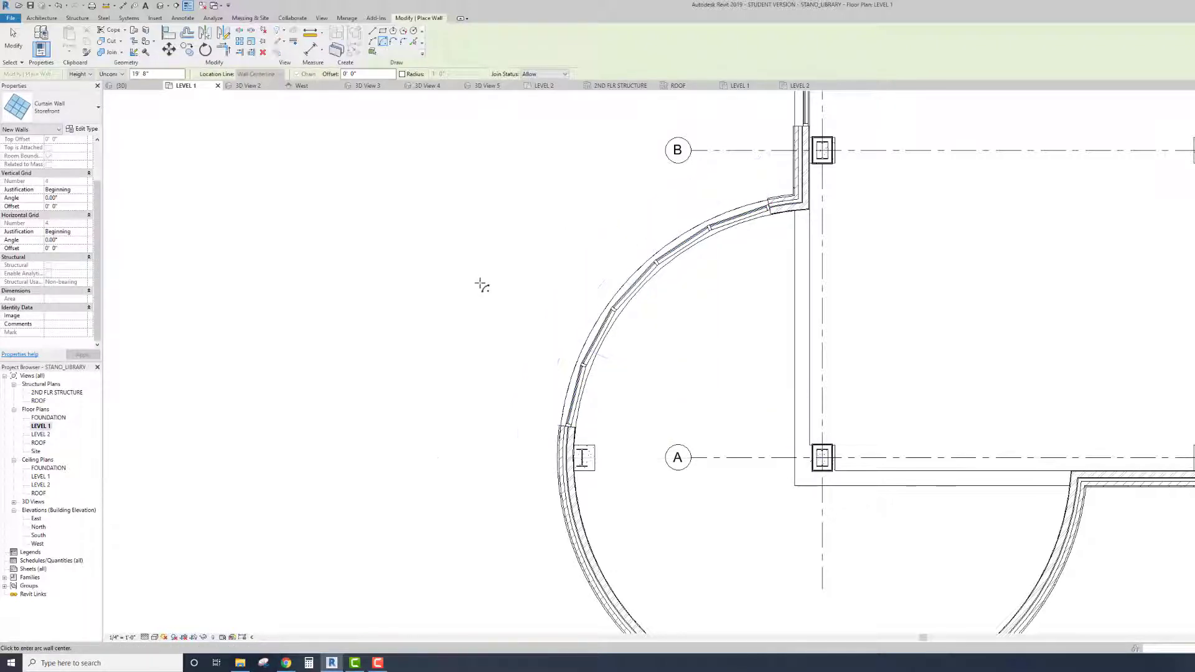
Step: Draw a Center-ends Arc Storefront wall of 20' radius, about 76° long, in the curved wall's southwest quarter, centred on grid A's column
scroll(495, 334, "down", 3)
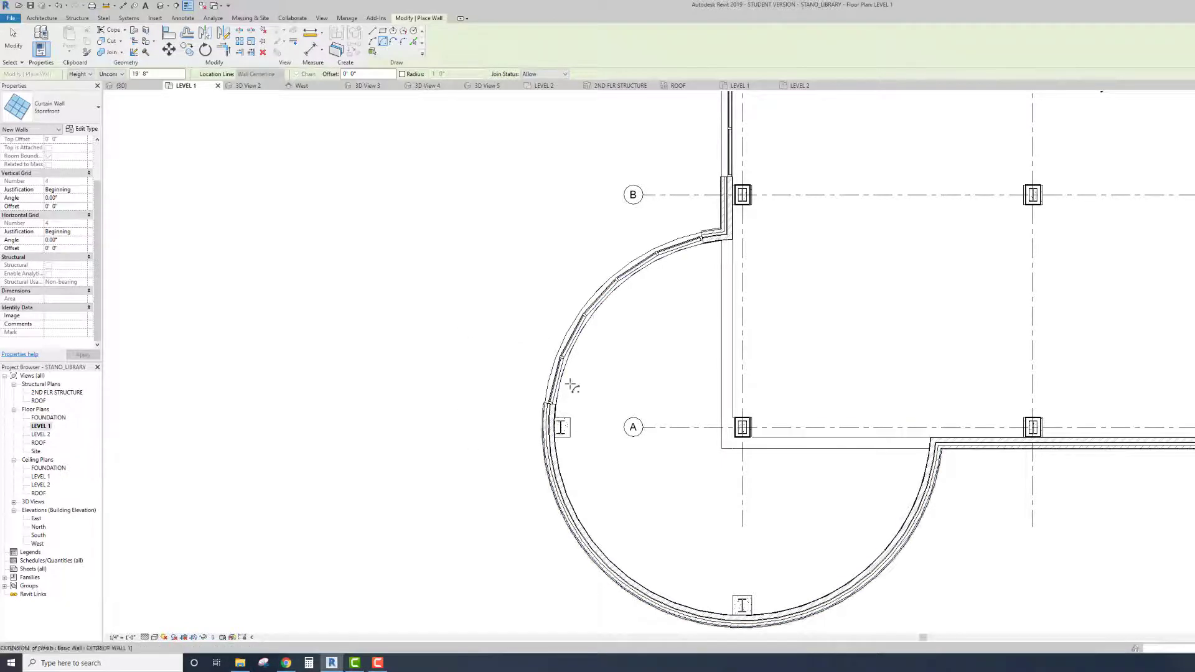
scroll(513, 384, "up", 1)
scroll(513, 384, "down", 2)
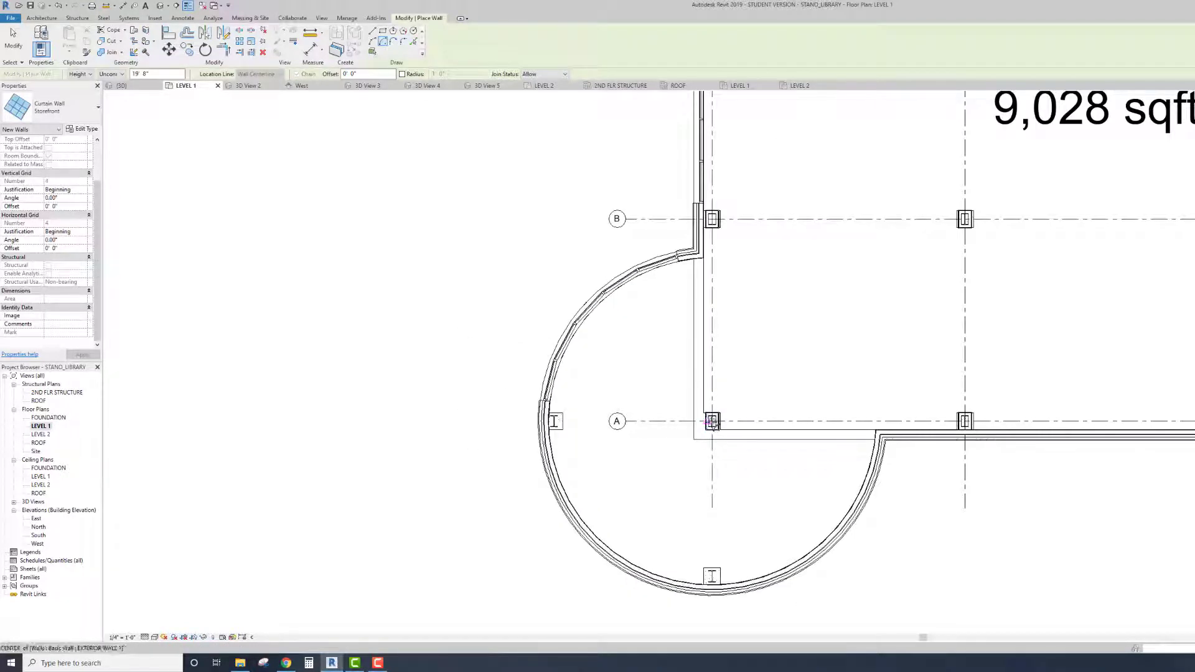
left_click(711, 422)
scroll(711, 422, "up", 4)
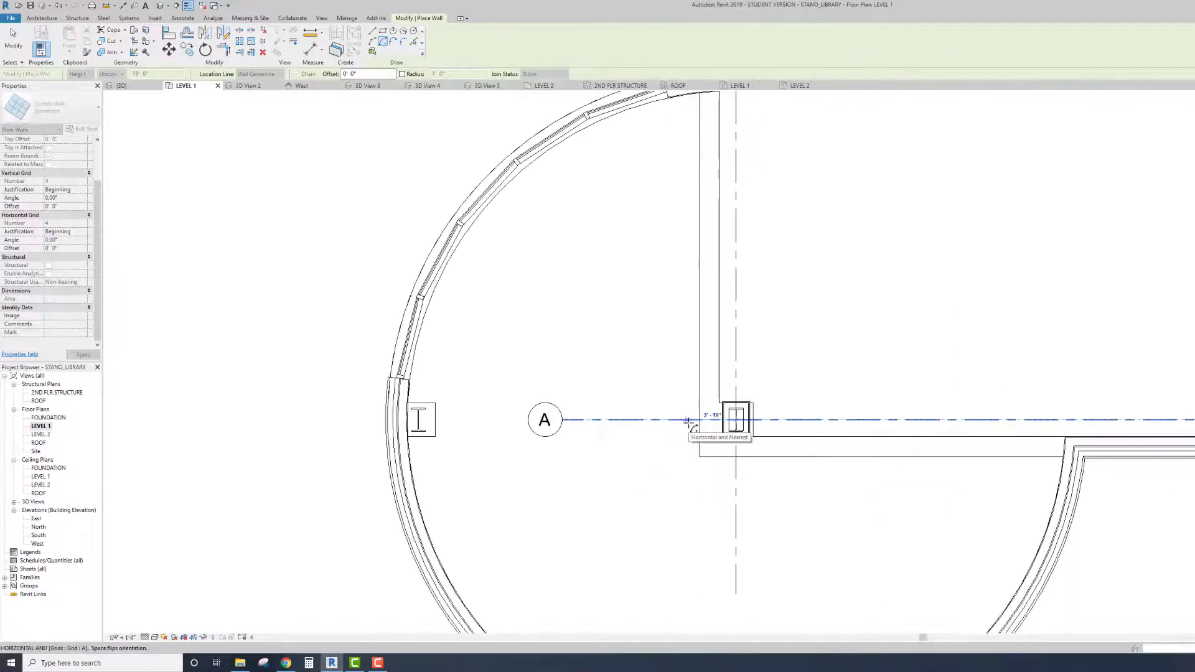
left_click(402, 465)
middle_click_drag(401, 459, 423, 331)
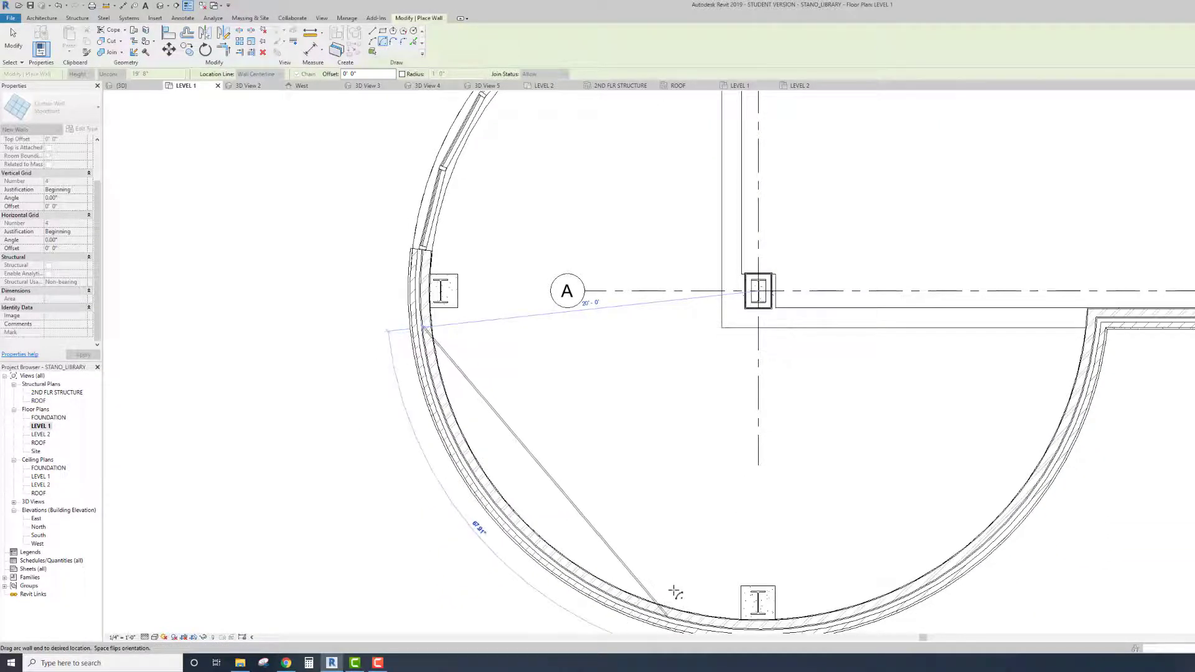
middle_click_drag(677, 592, 702, 496)
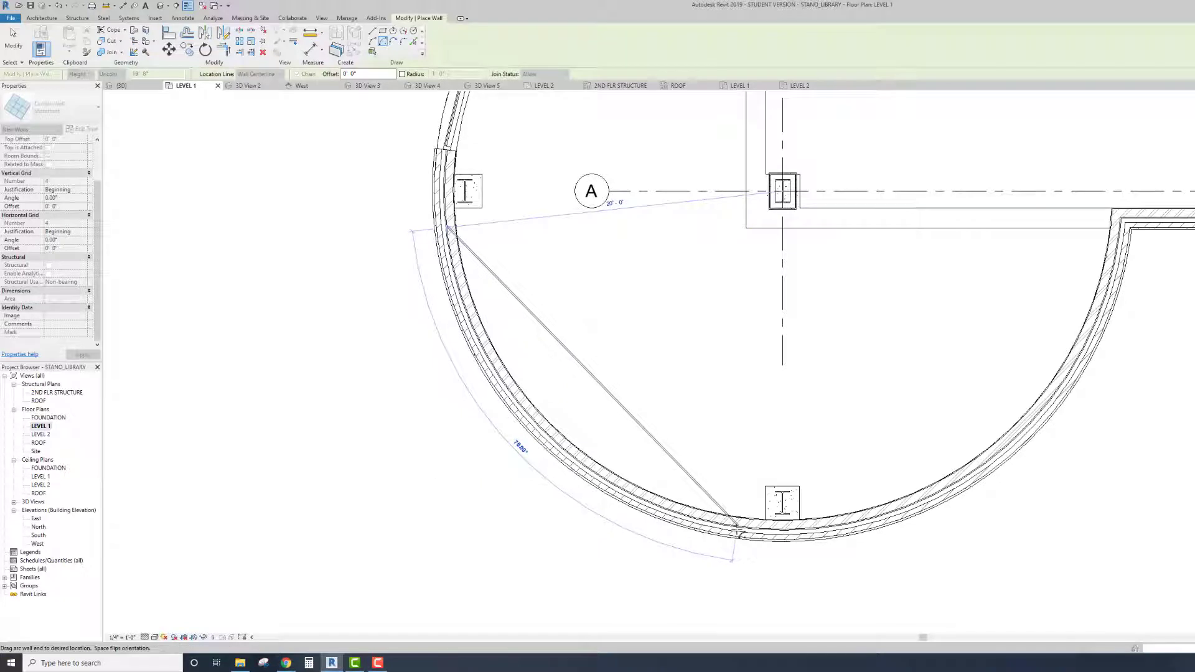
left_click(738, 532)
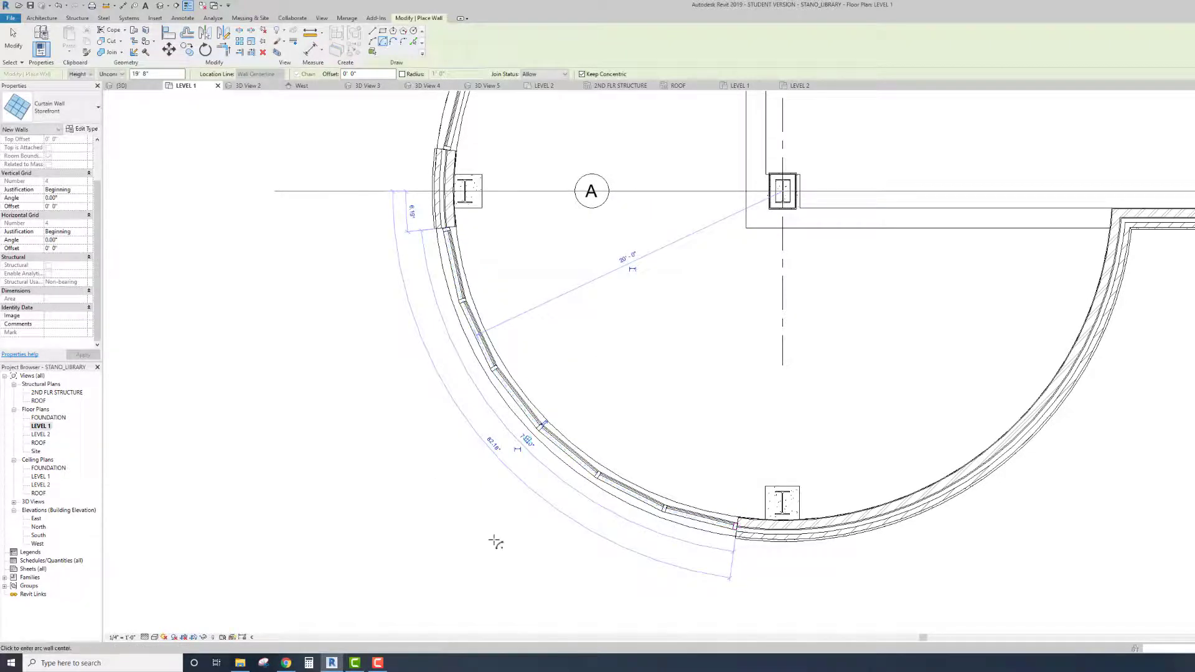
Step: Draw a matching Storefront arc of 20' radius, about 70° long, in the curved wall's southeast quarter, and leave the wall command
left_click(782, 191)
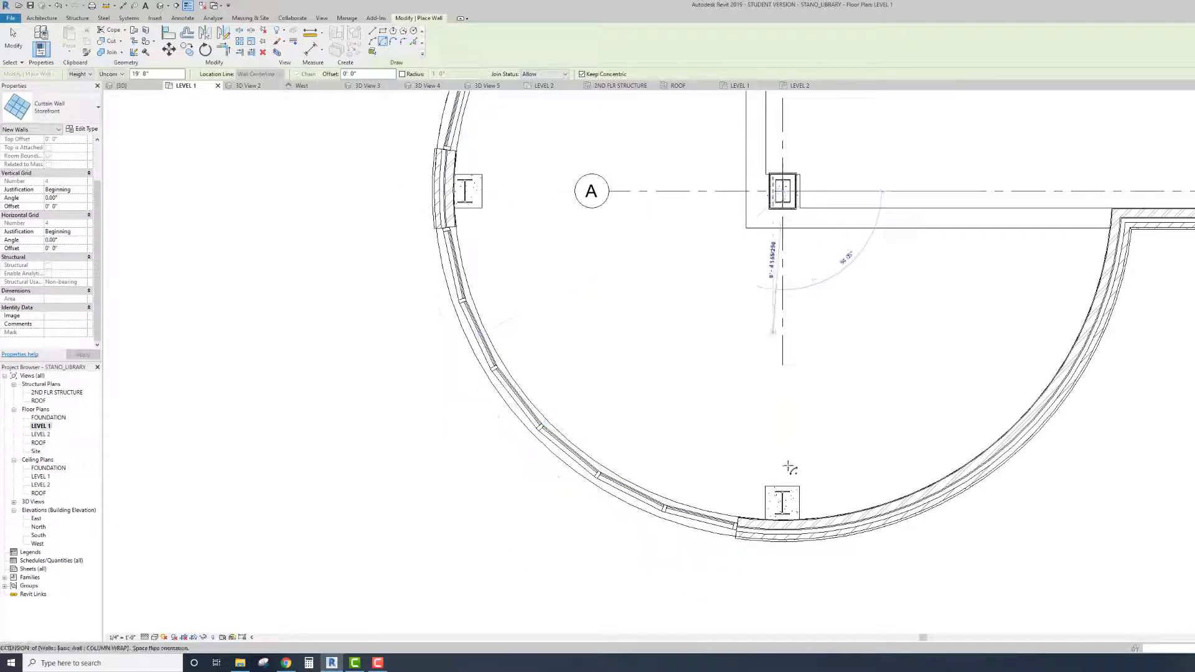
left_click(829, 525)
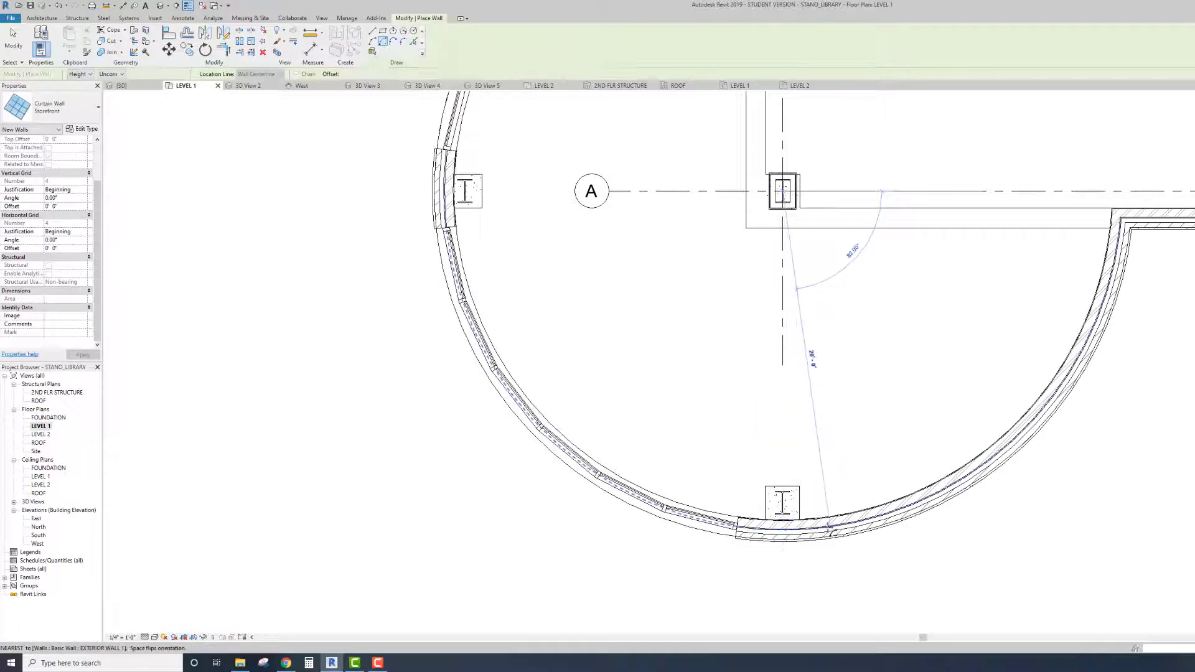
left_click(1124, 265)
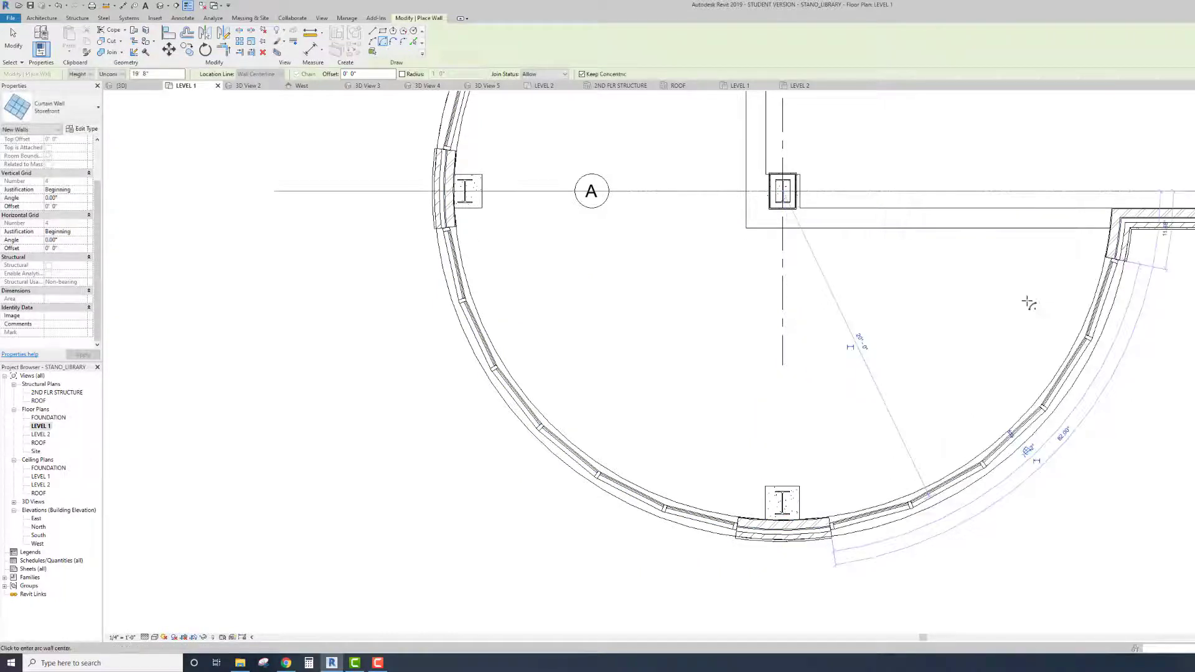
key("Escape")
key("Escape")
Step: In the 3D view, set the unconnected height of the curved wall's northwest Storefront segment to 15' 0"
scroll(968, 305, "up", 2)
scroll(968, 305, "down", 4)
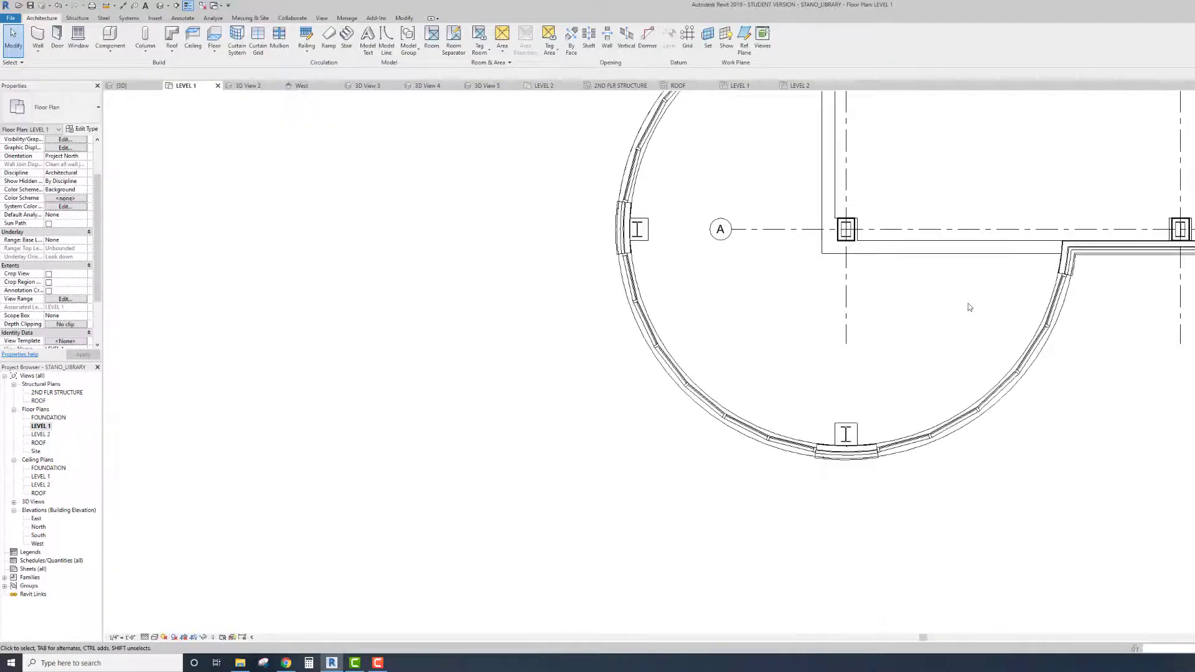
middle_click_drag(775, 307, 722, 382)
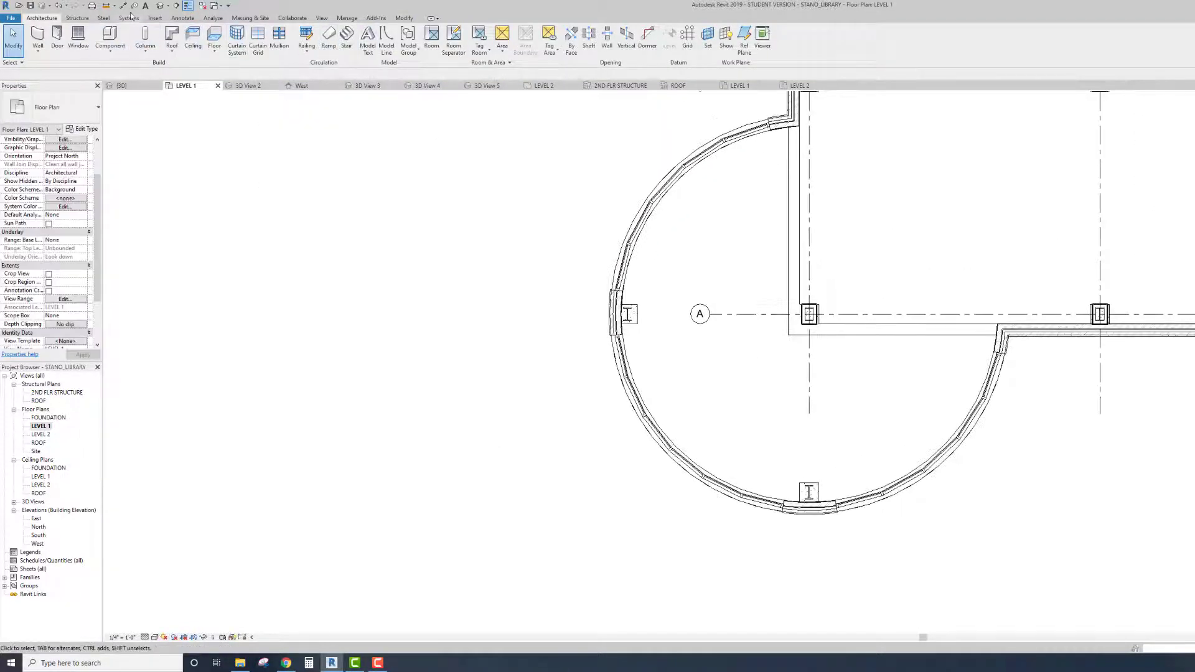
left_click(159, 6)
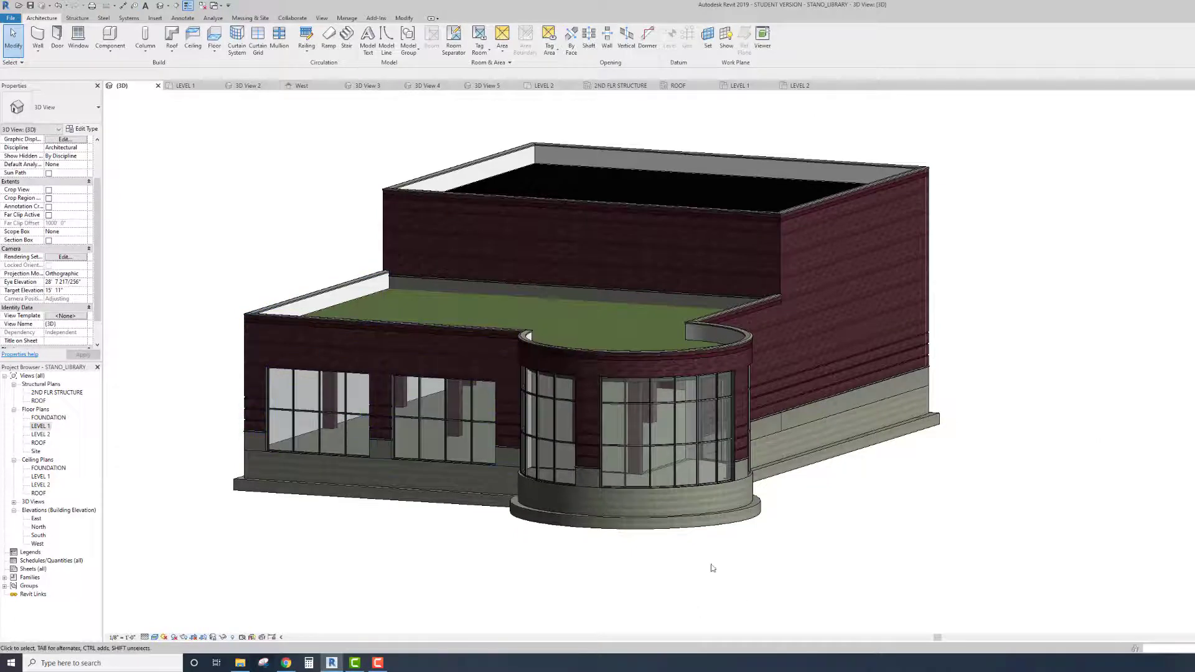
left_click(566, 430)
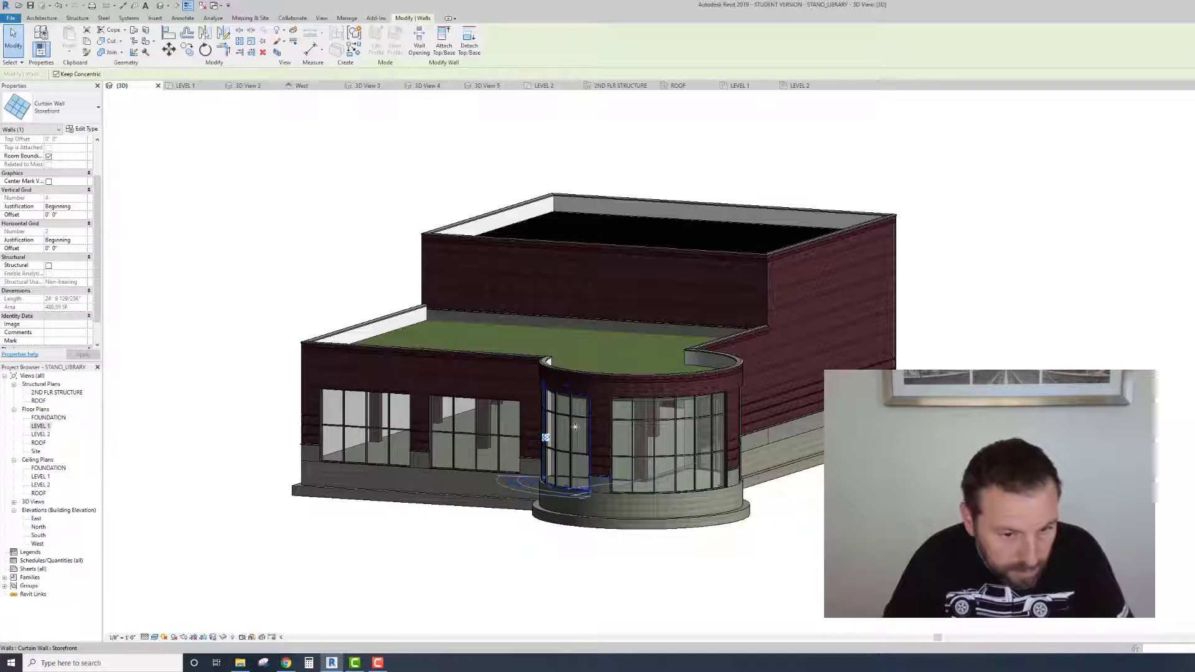
scroll(73, 184, "up", 3)
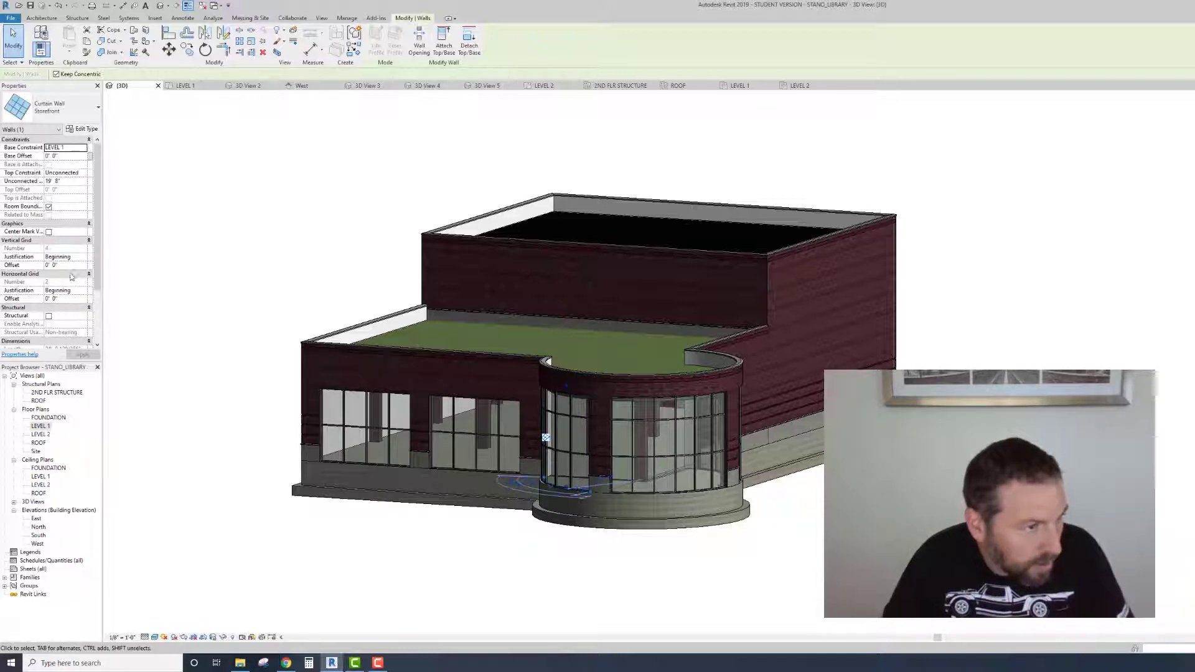
left_click(72, 181)
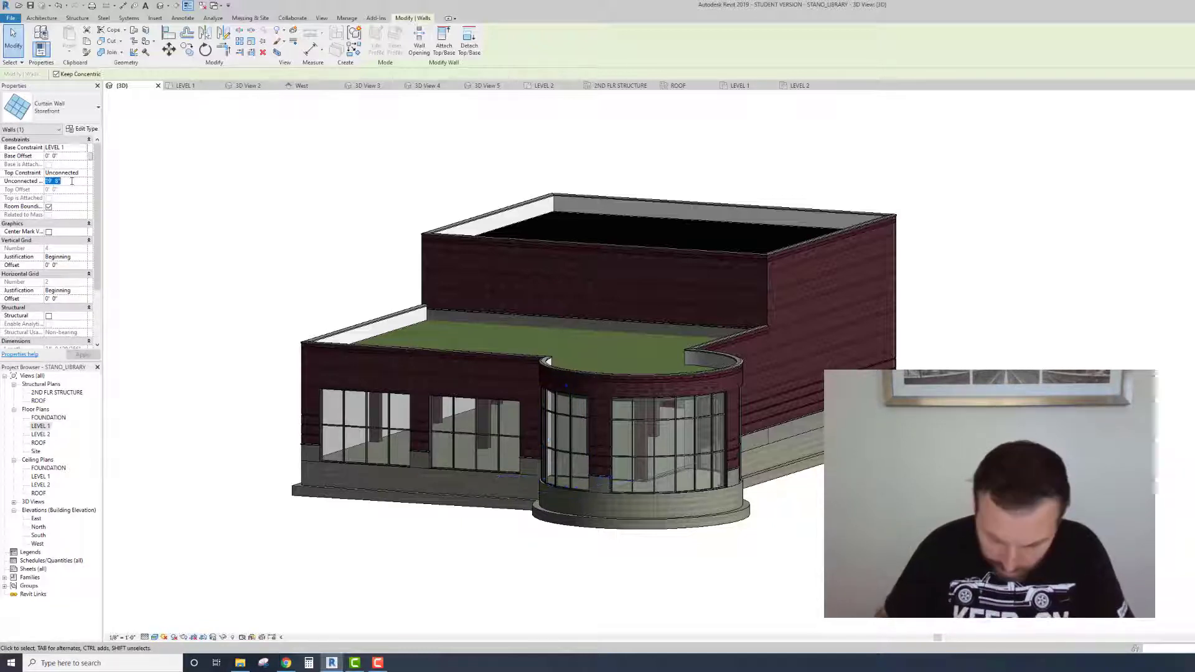
type("15")
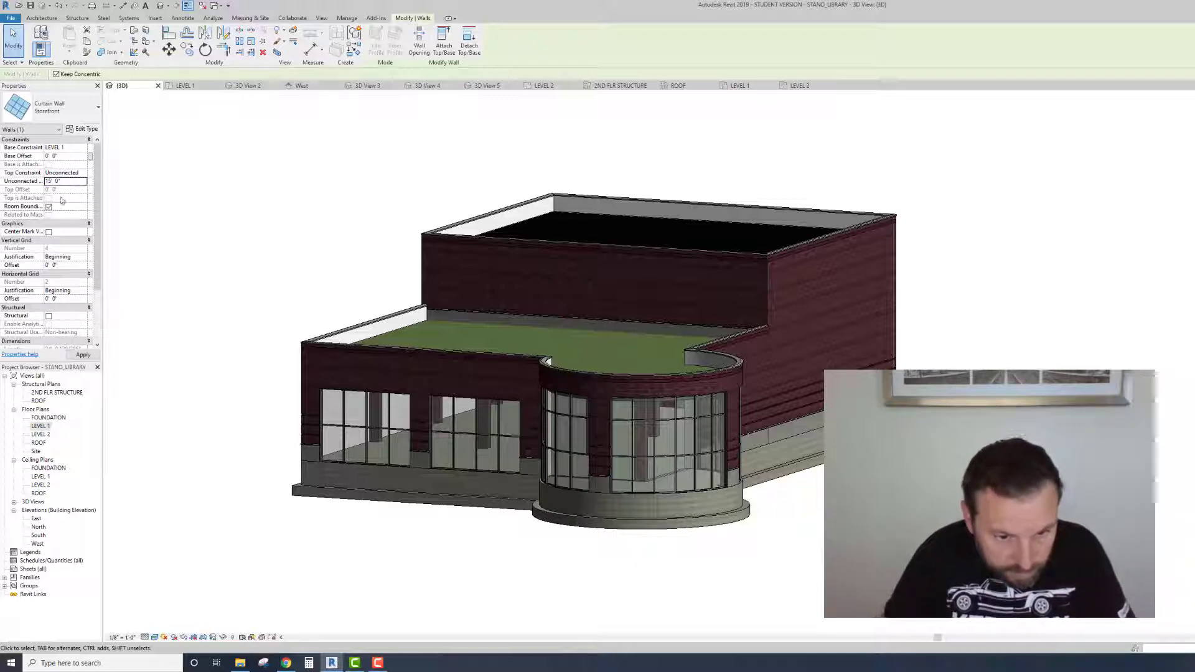
left_click(73, 354)
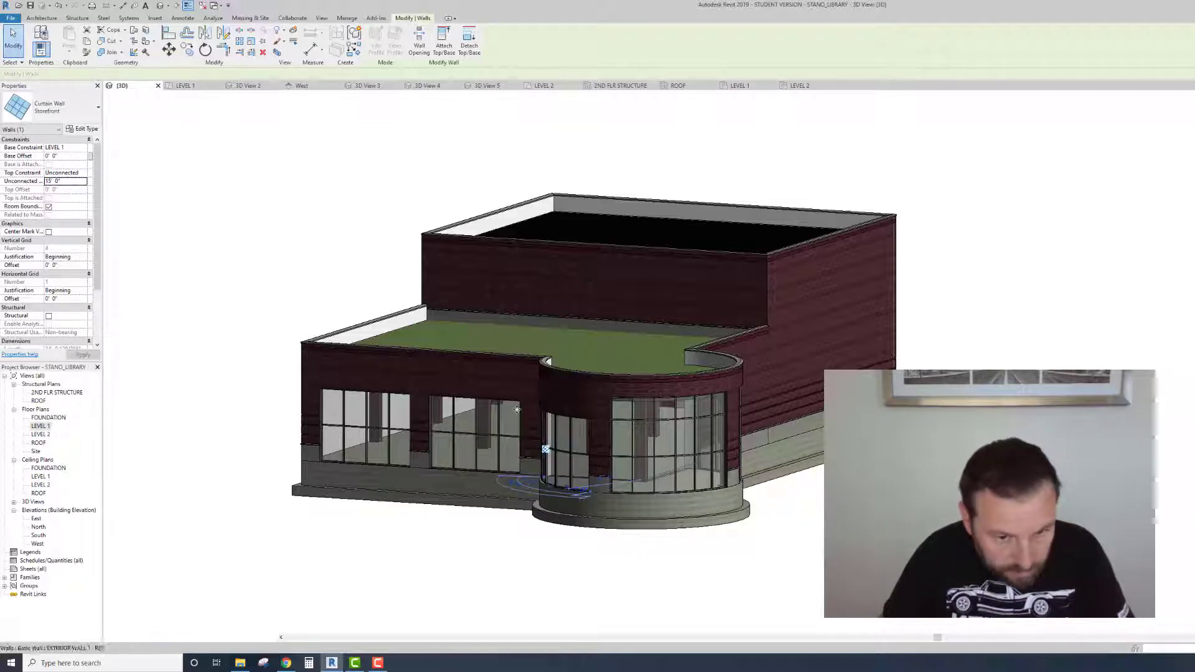
Step: Set the unconnected height of the curved wall's southwest Storefront segment to 15' 0"
left_click(613, 409)
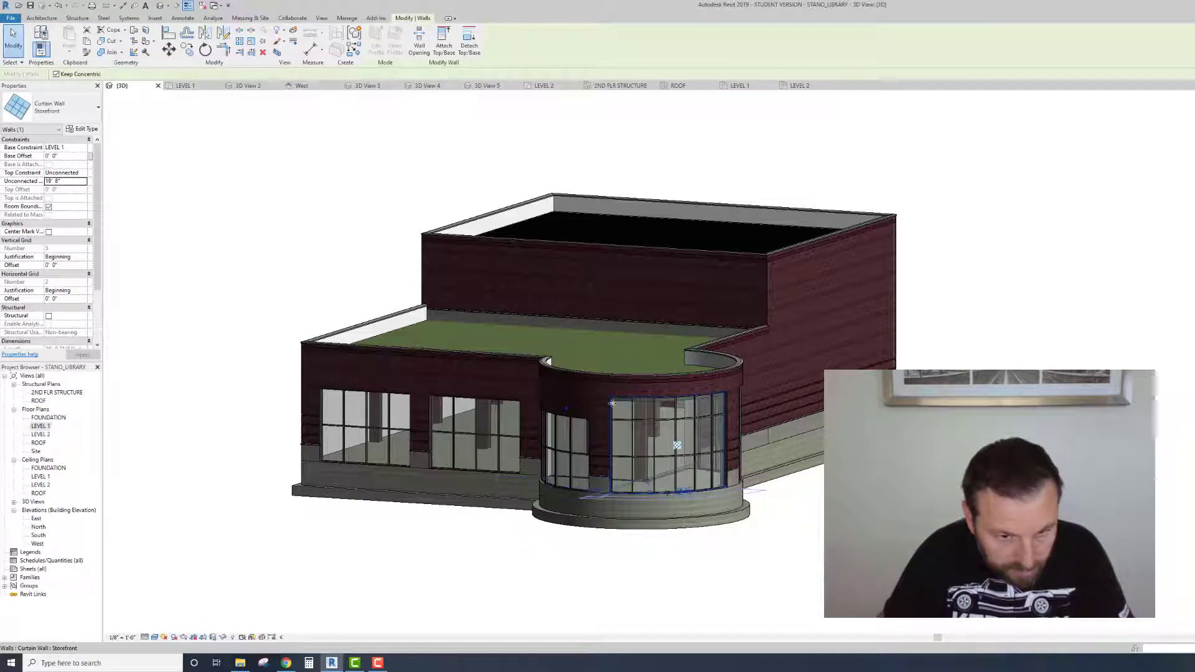
left_click(63, 181)
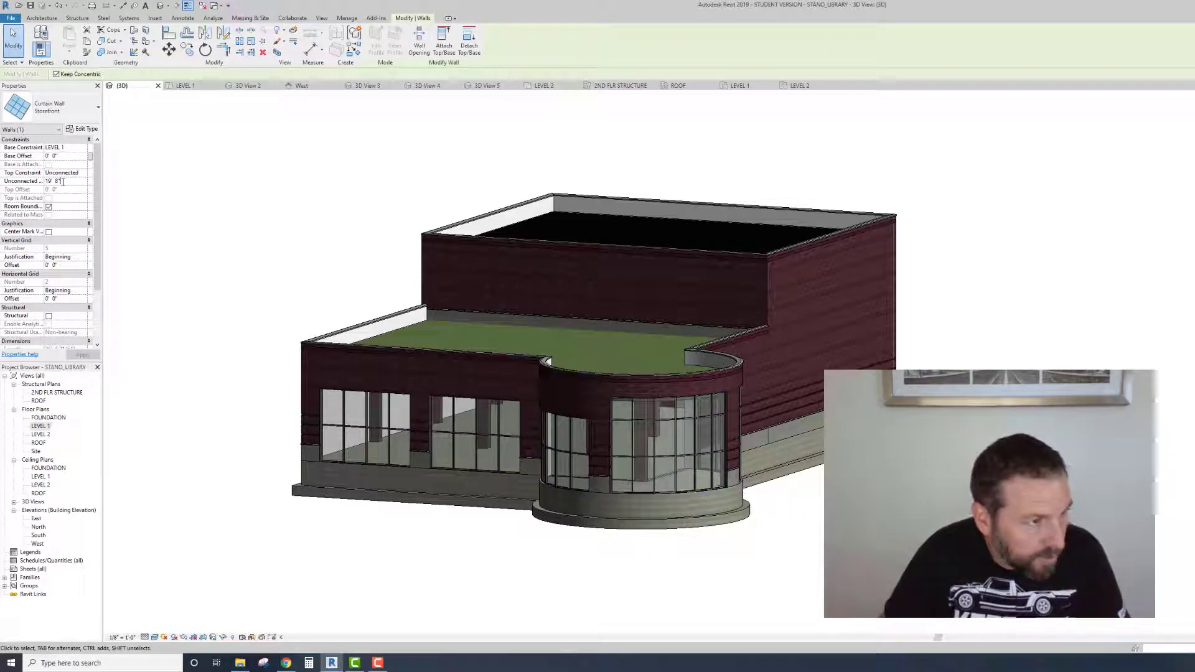
left_click_drag(56, 181, 43, 184)
type("15")
key("Return")
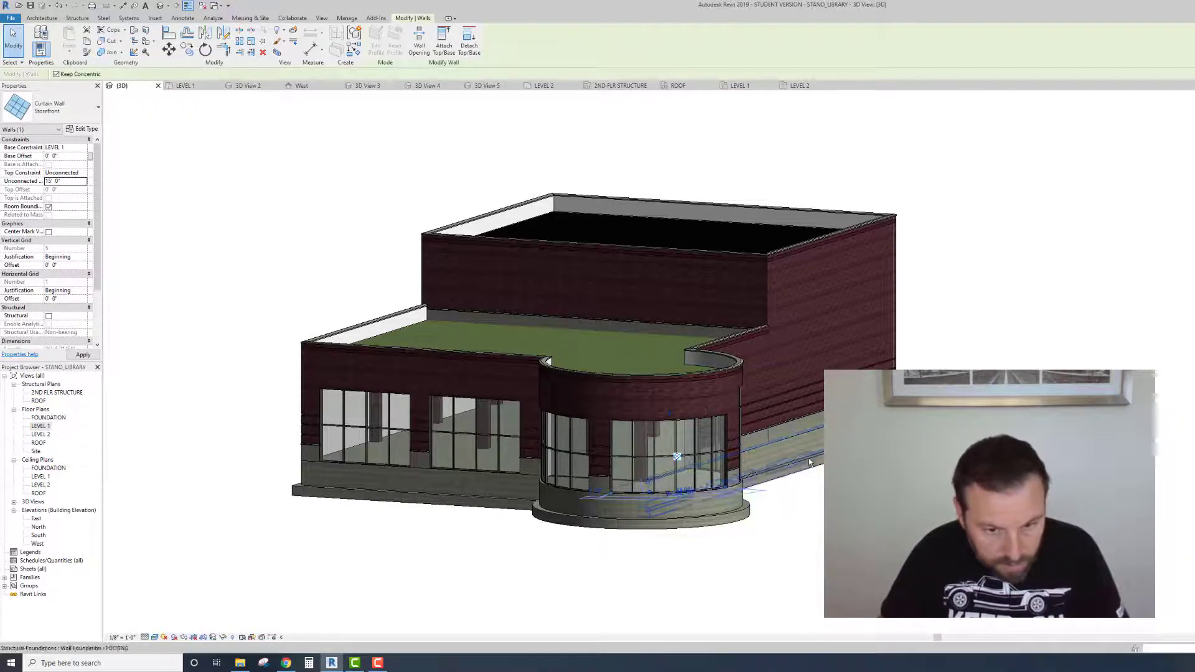
Step: Set the unconnected height of the curved wall's southeast Storefront segment to 15' 0" and clear the selection
middle_click_drag(703, 410, 728, 416, "shift")
left_click(757, 401)
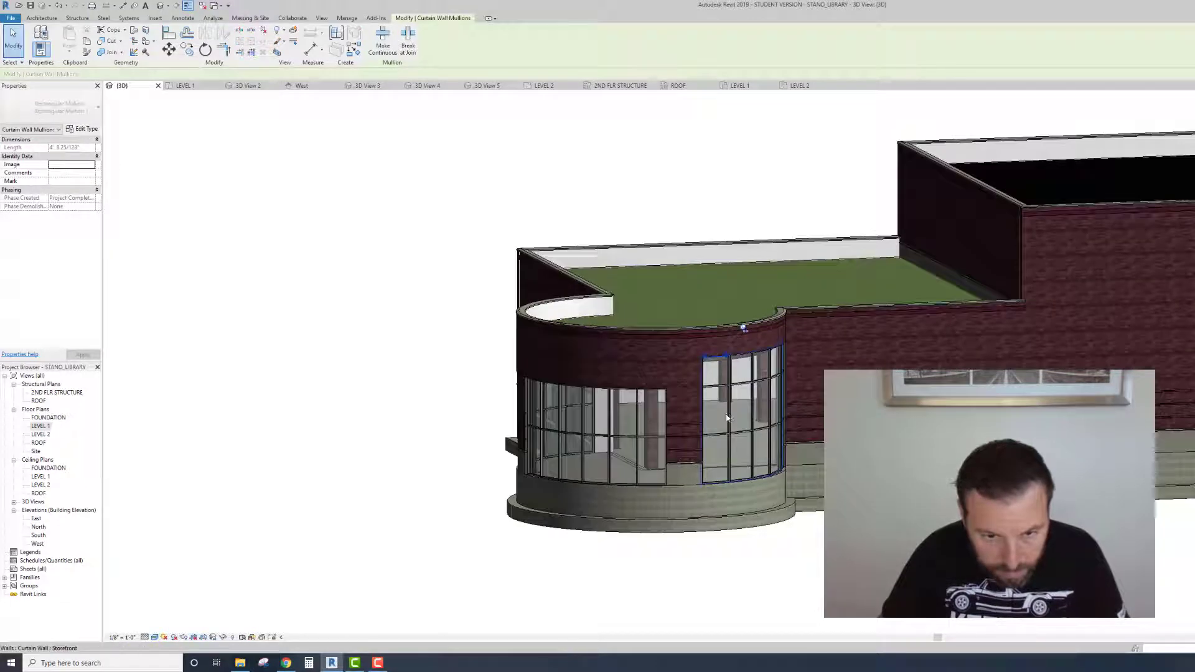
left_click(726, 418)
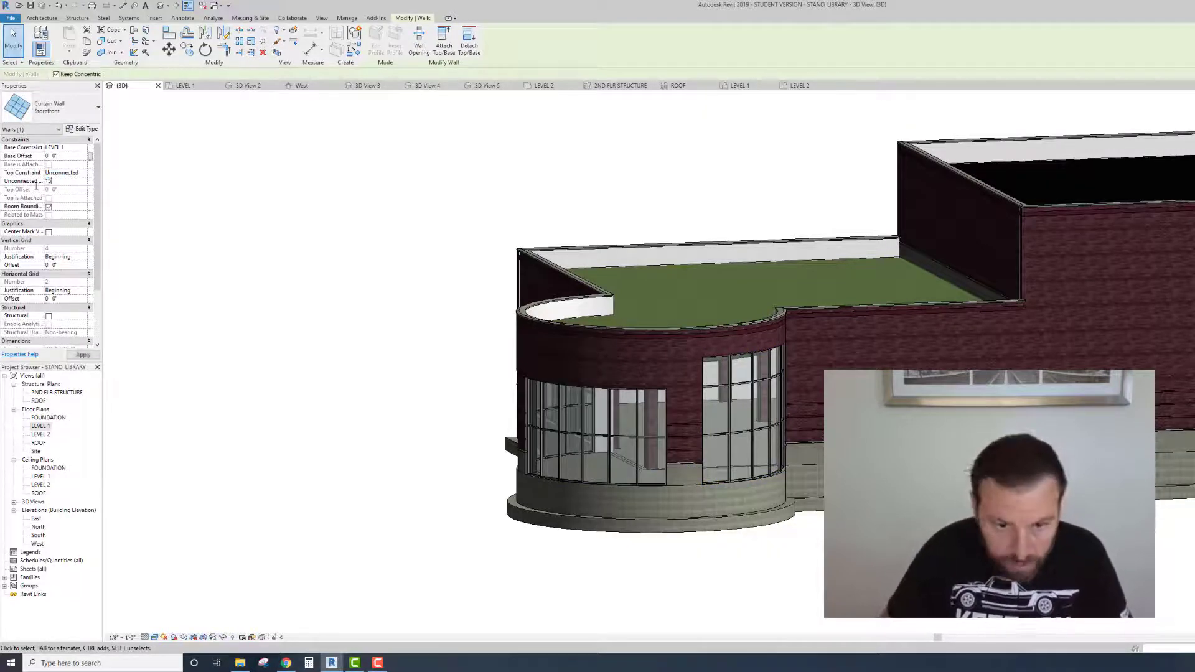
type("15")
key("Return")
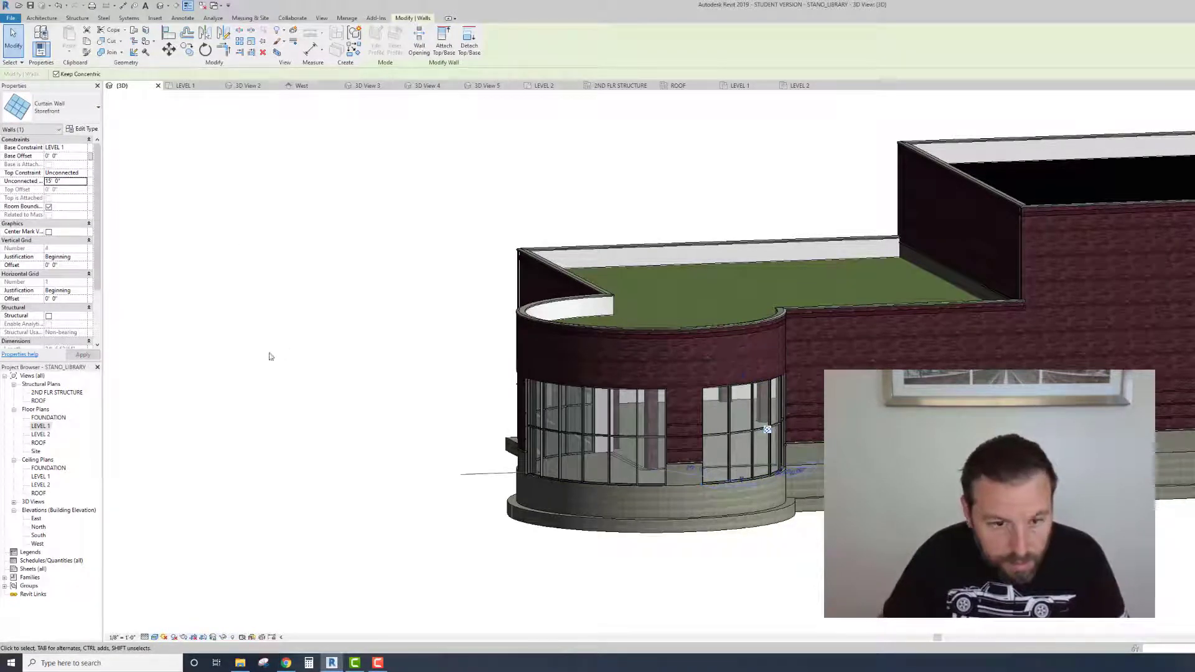
left_click(243, 333)
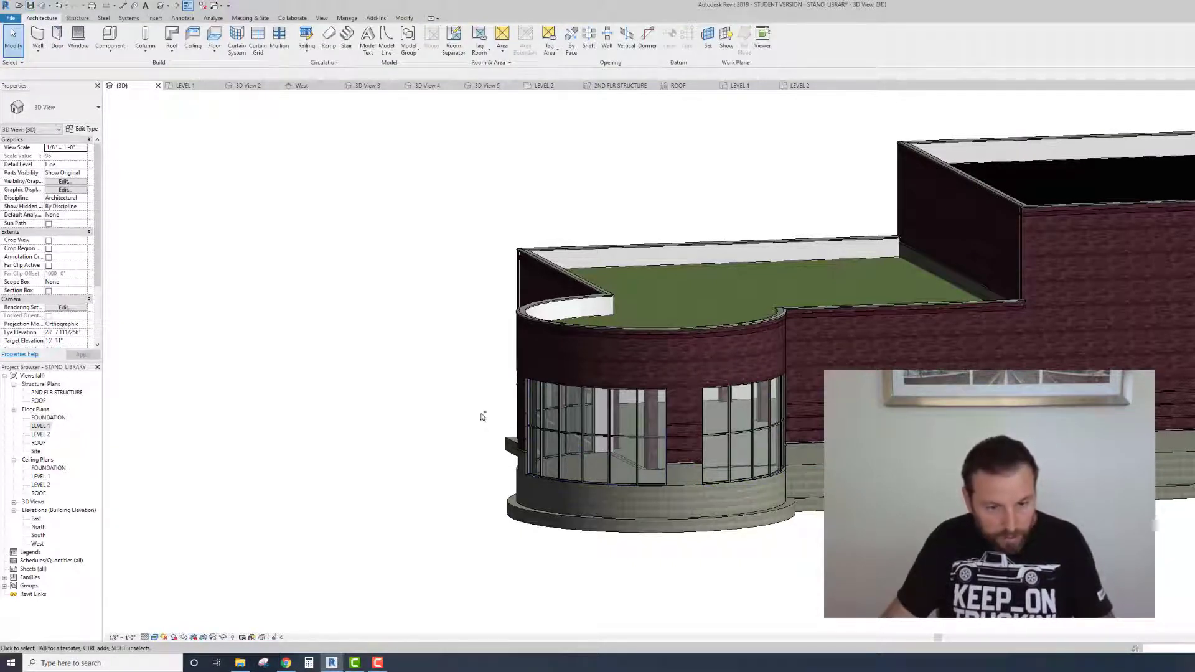
Step: On the Level 1 plan, draw a straight Storefront wall about 26' 9" long in the south exterior wall, between grid A's second and third columns
middle_click_drag(482, 417, 803, 512, "shift")
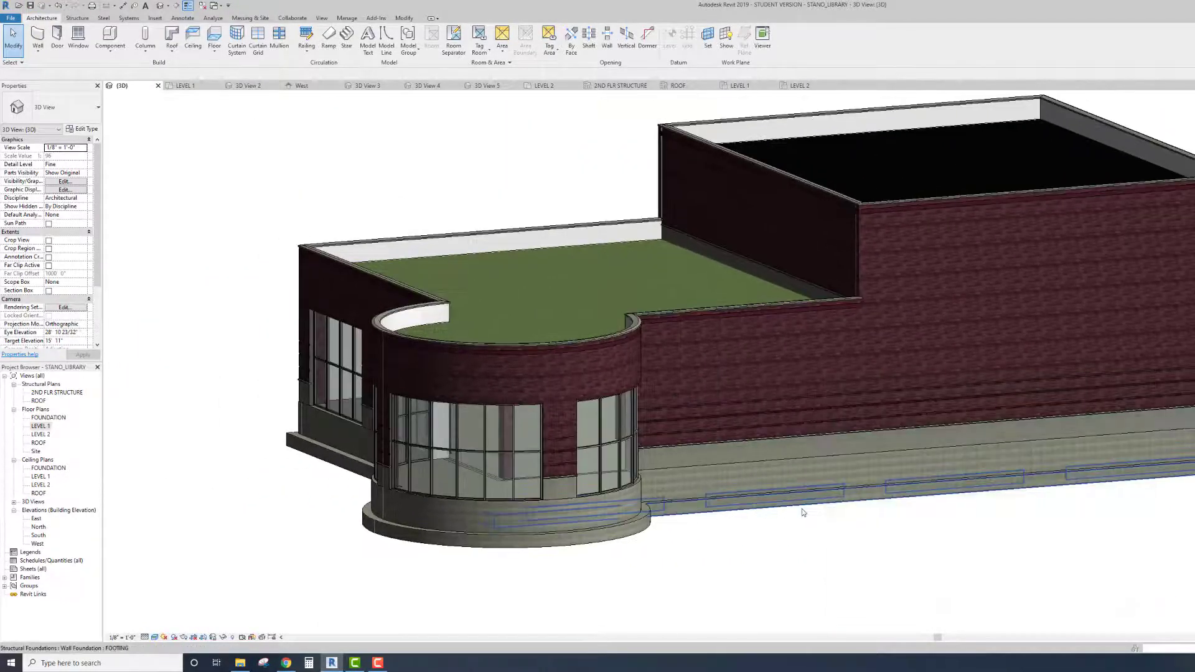
double_click(41, 426)
middle_click_drag(1111, 519, 666, 526)
scroll(709, 520, "up", 2)
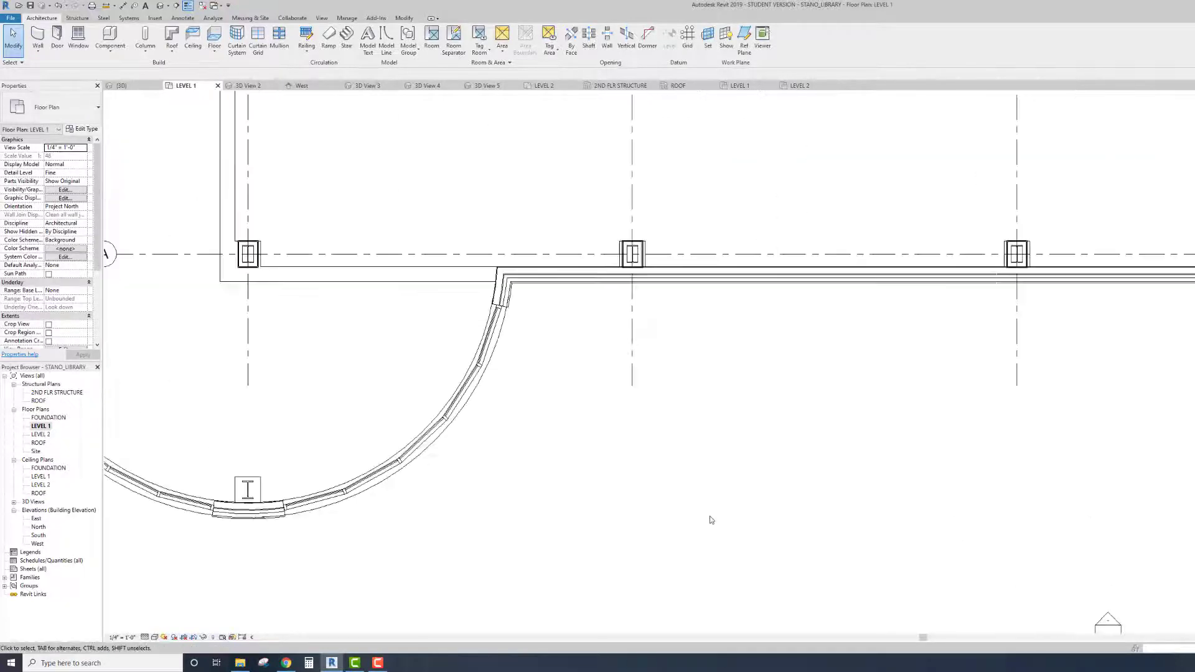
scroll(710, 520, "down", 3)
middle_click_drag(850, 488, 750, 525)
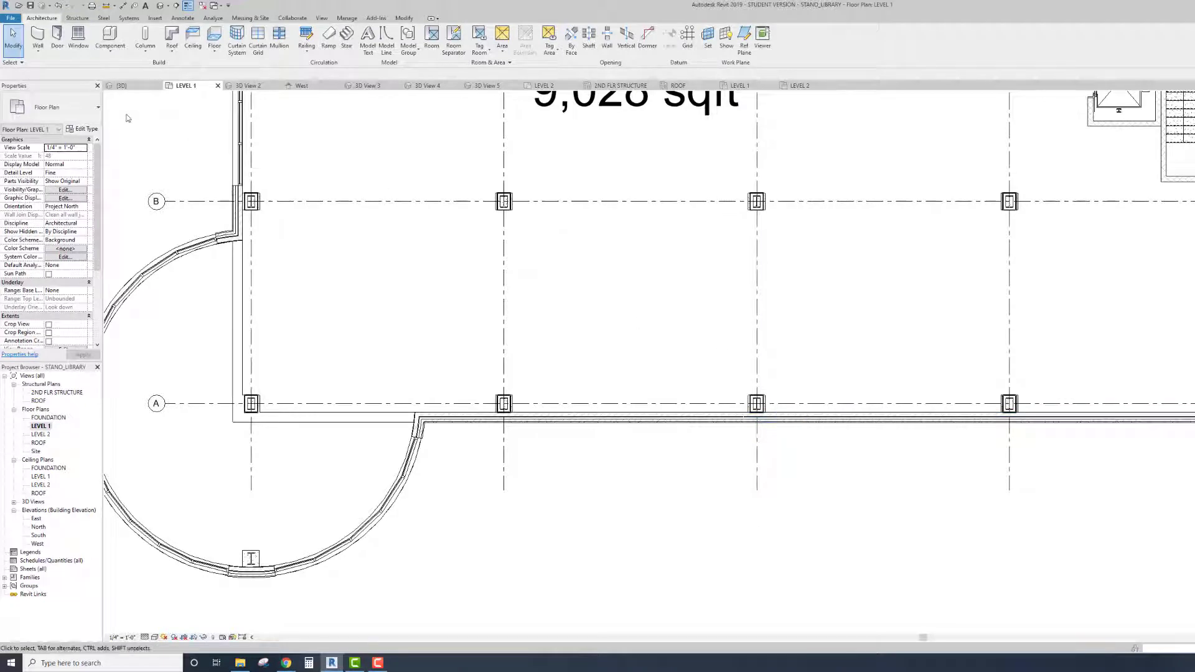
left_click(39, 37)
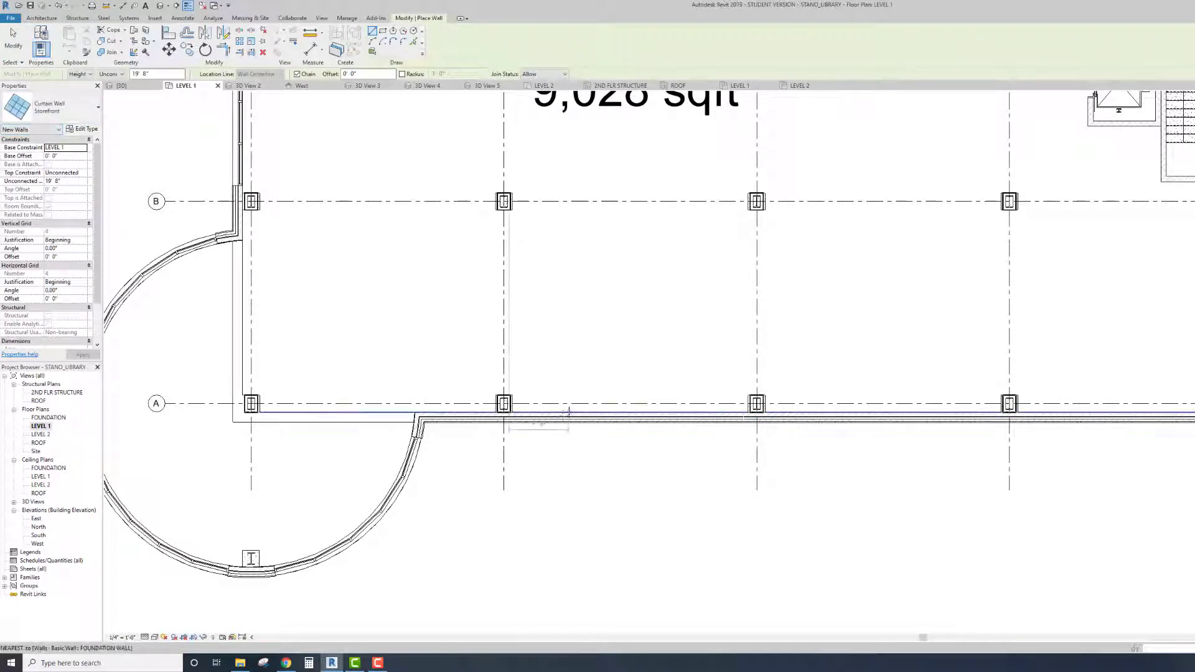
scroll(534, 413, "down", 1)
scroll(543, 410, "up", 1)
scroll(542, 411, "up", 1)
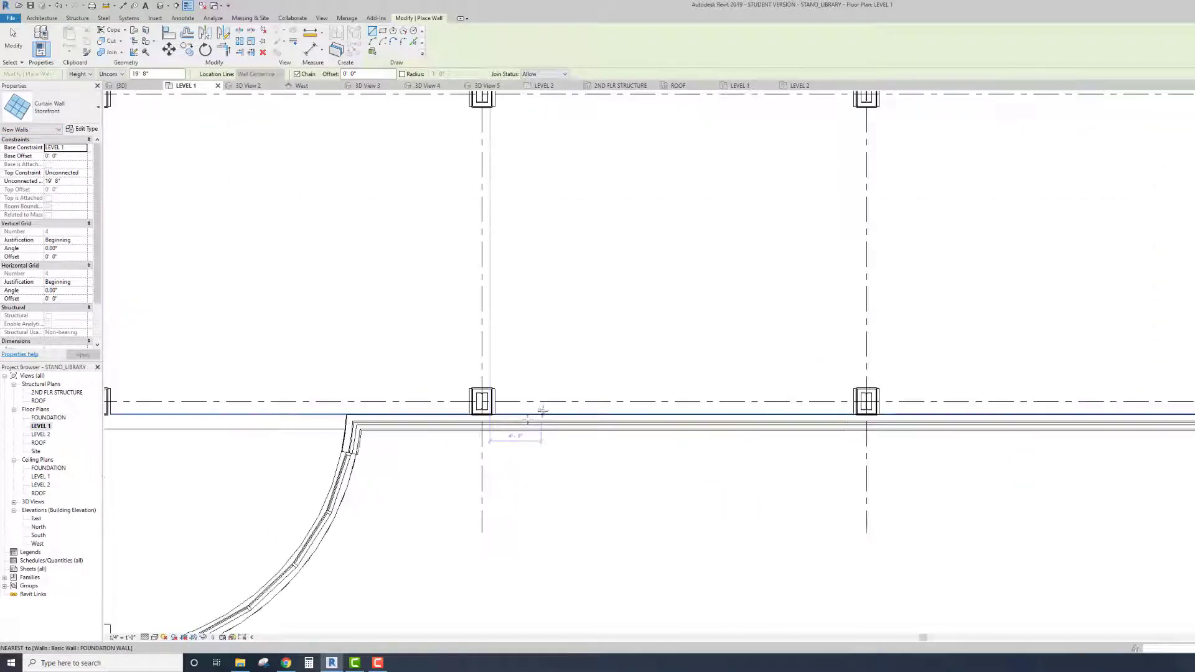
left_click(505, 422)
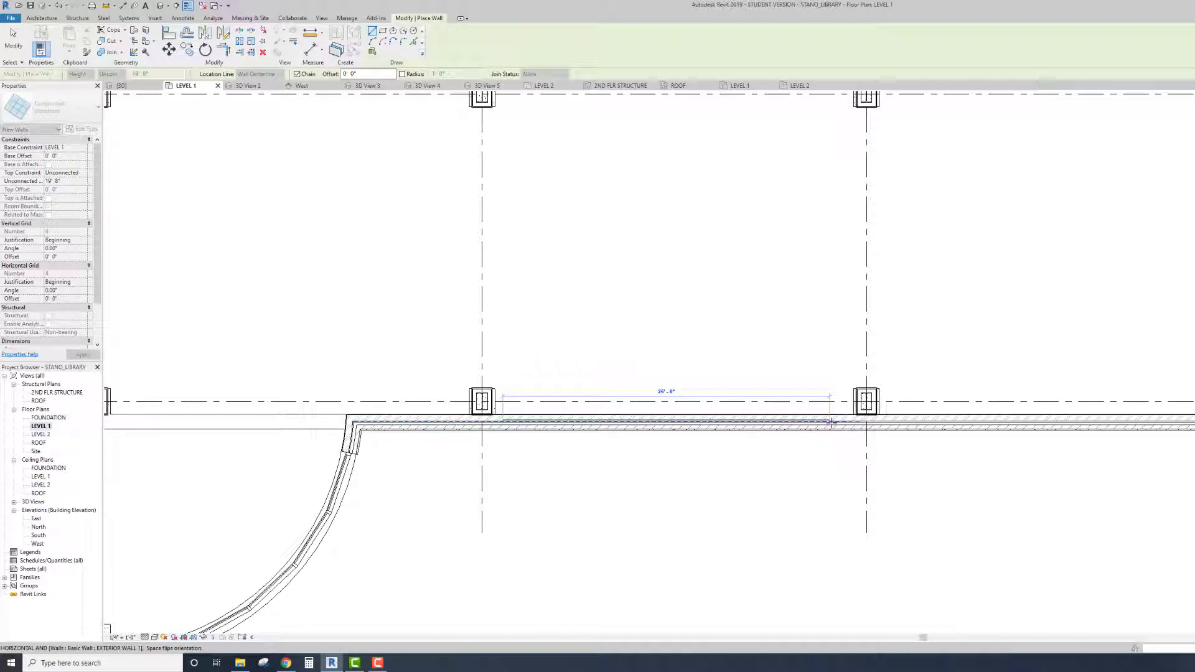
left_click(844, 421)
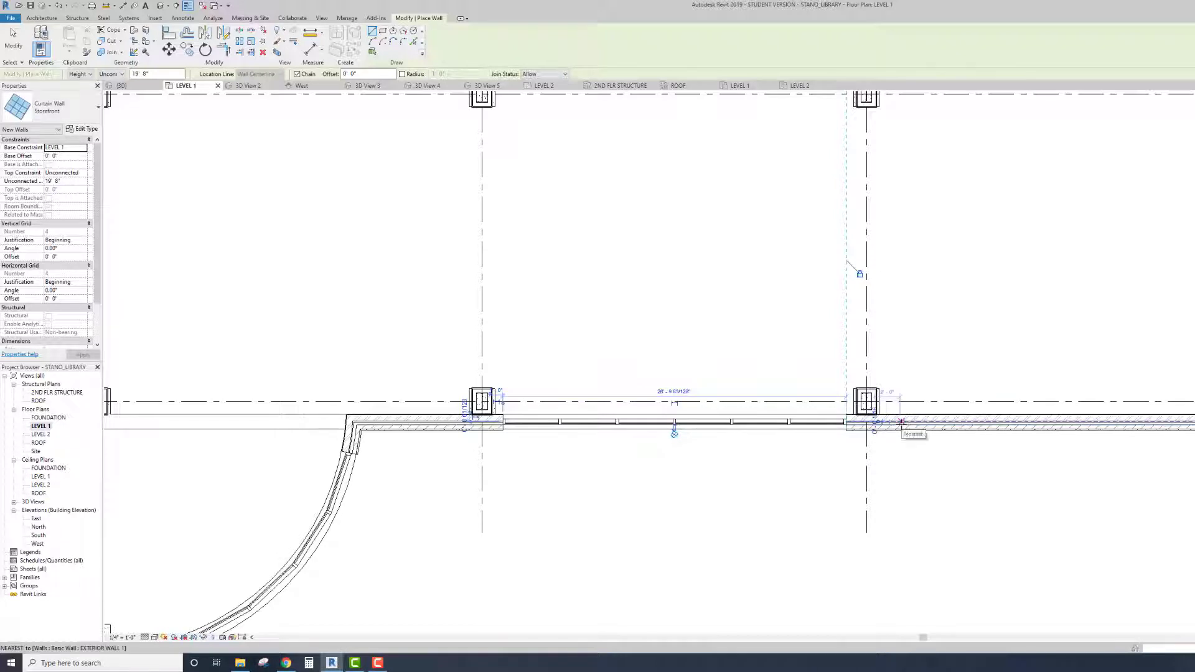
Step: Draw a 26' long Storefront wall in the south wall's next bay east, end the wall chain, and check both bays in 3D
left_click(894, 423)
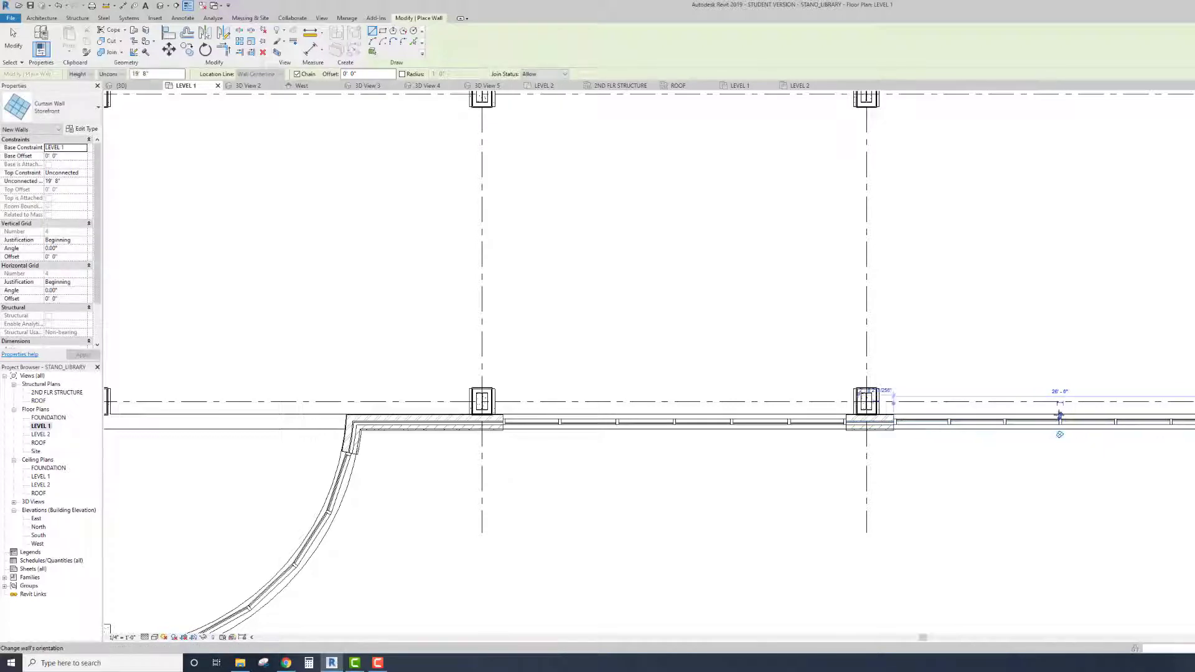
right_click(999, 505)
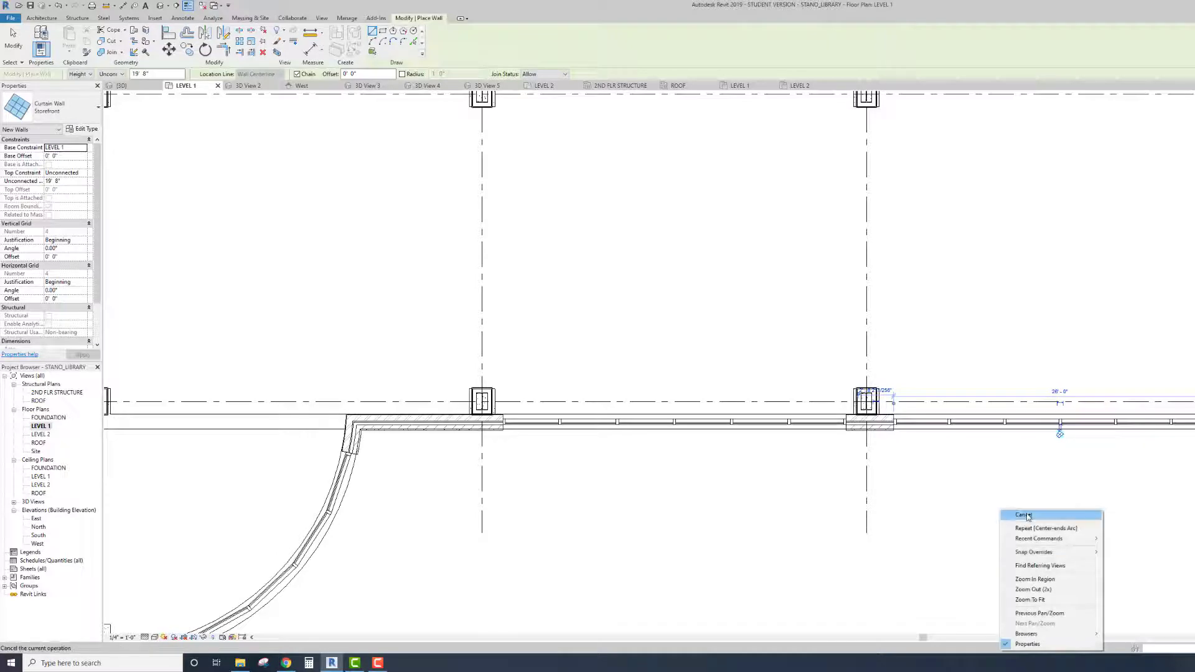
left_click(1021, 512)
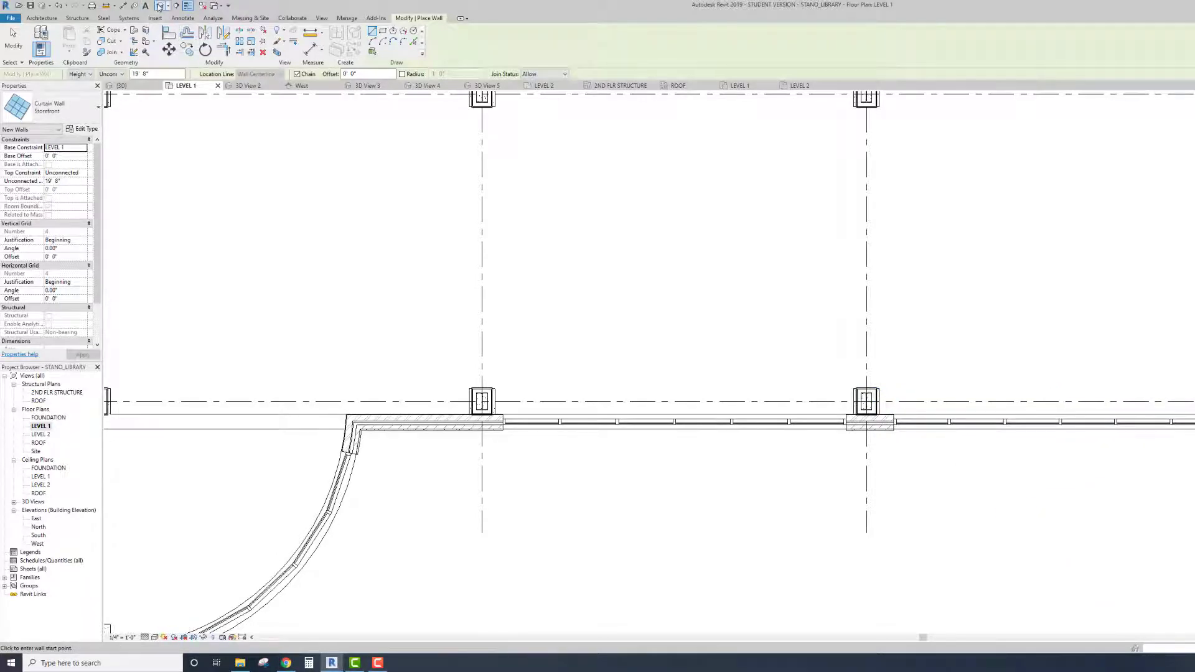
left_click(159, 6)
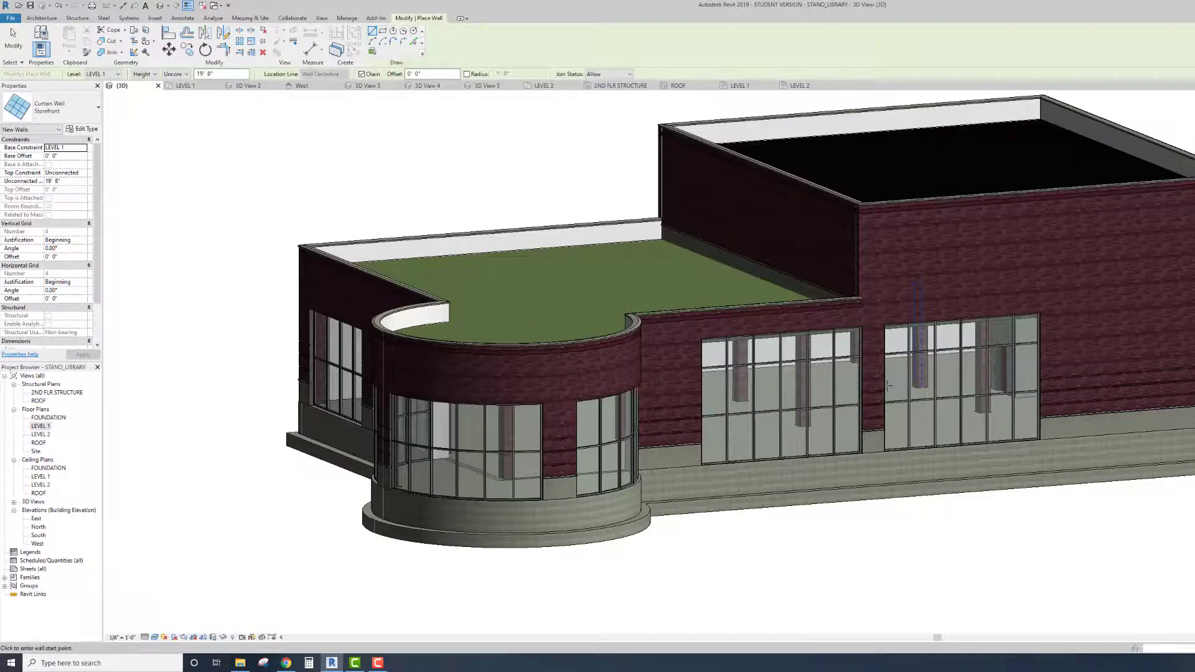
Step: Set the unconnected height of both south-wall Storefront curtain walls to 15' 0"
key("Escape")
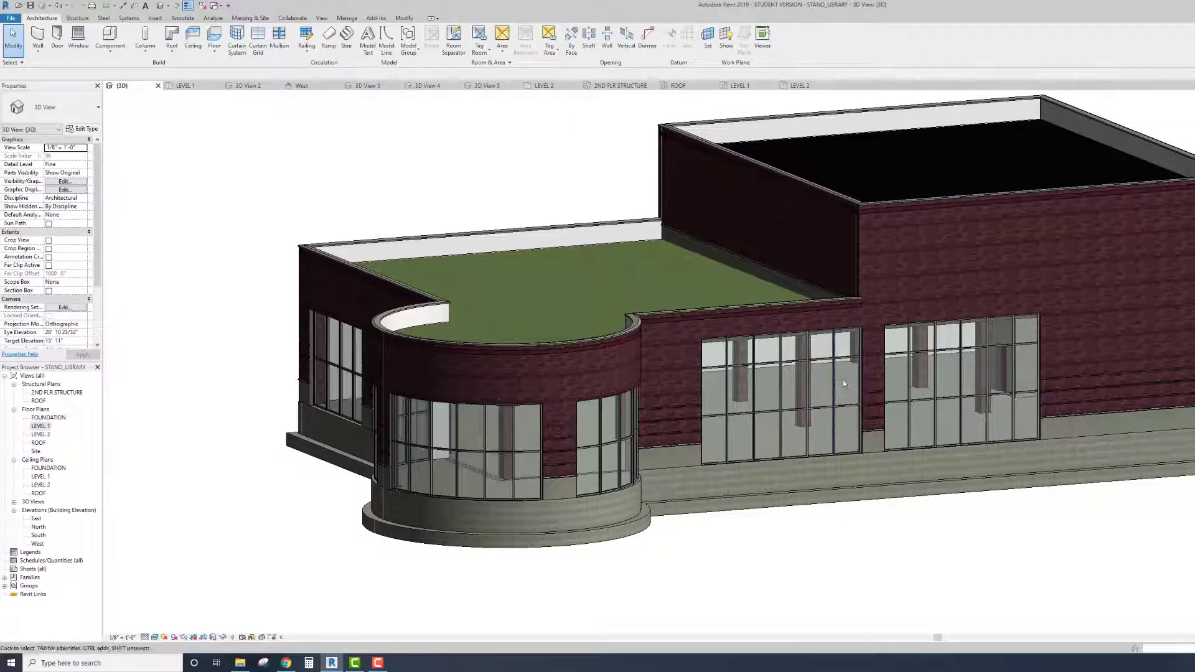
left_click(838, 381)
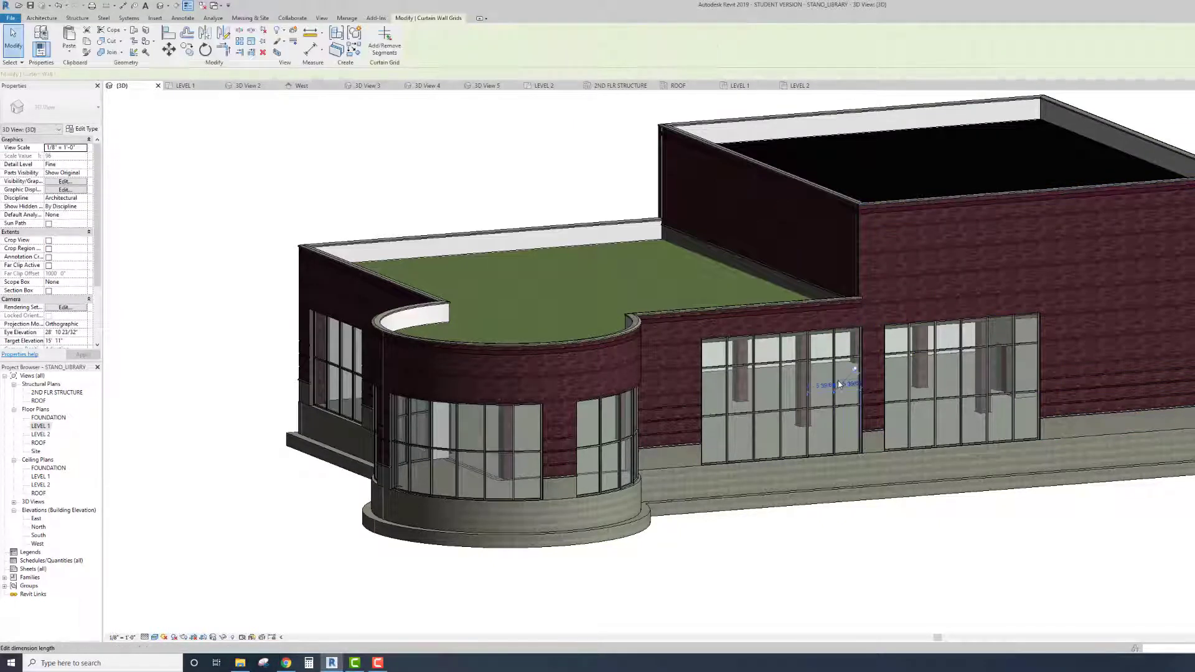
key("Escape")
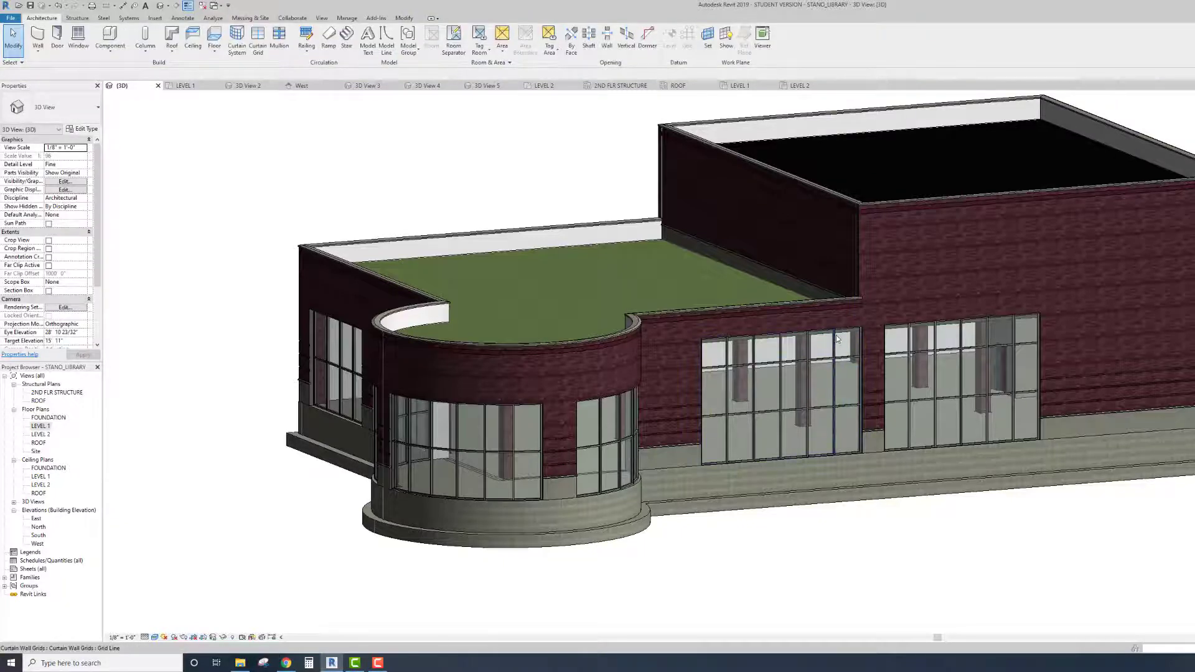
scroll(837, 339, "down", 3)
scroll(837, 337, "up", 6)
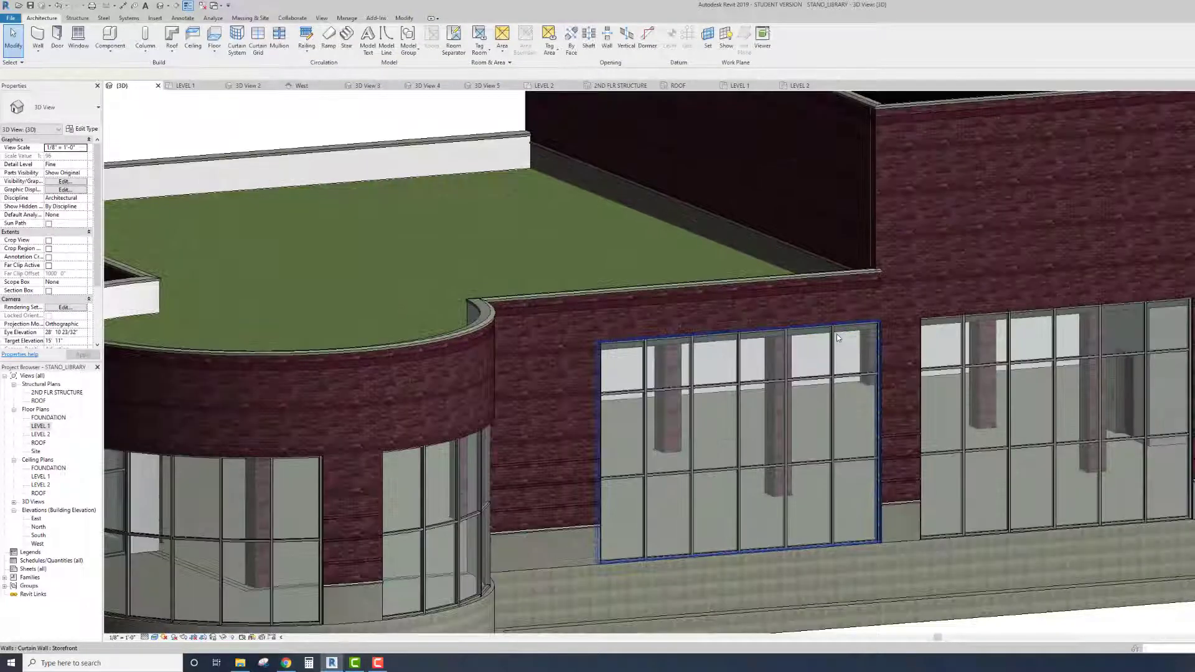
left_click(836, 337)
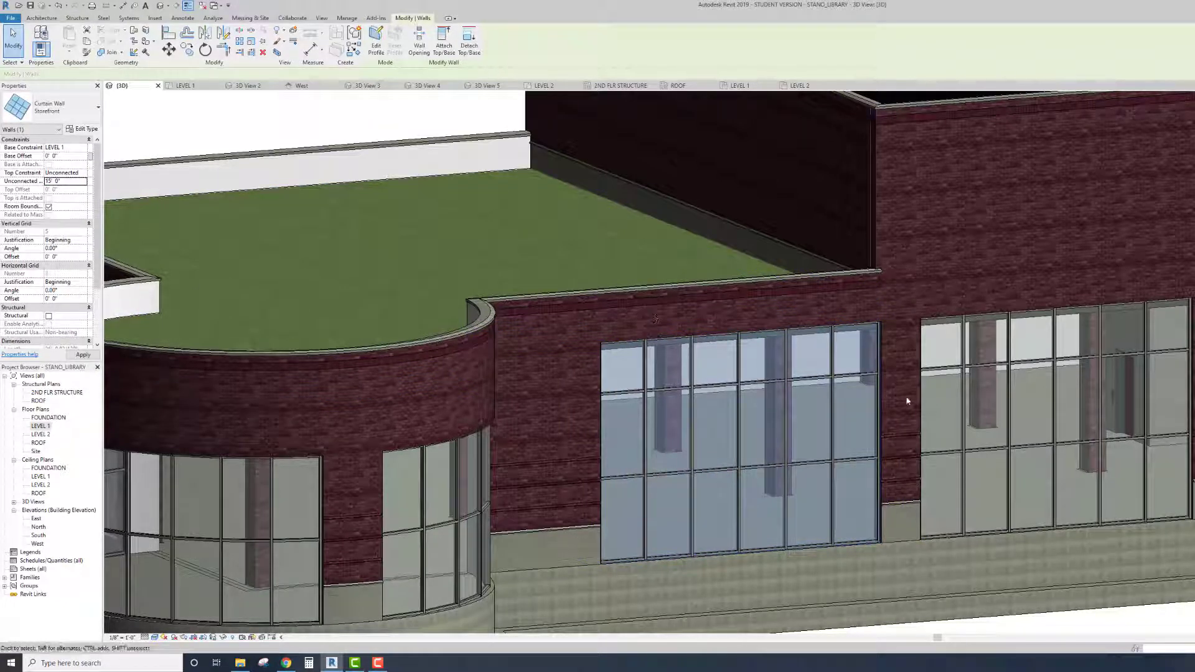
key("Return")
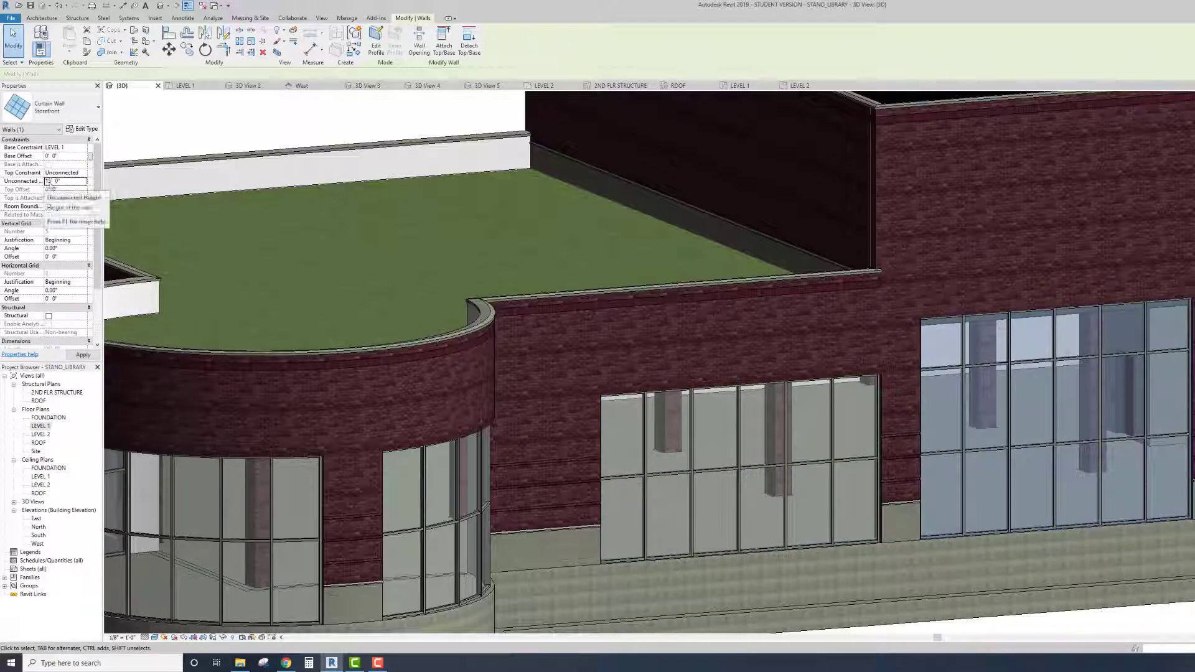
scroll(828, 340, "down", 3)
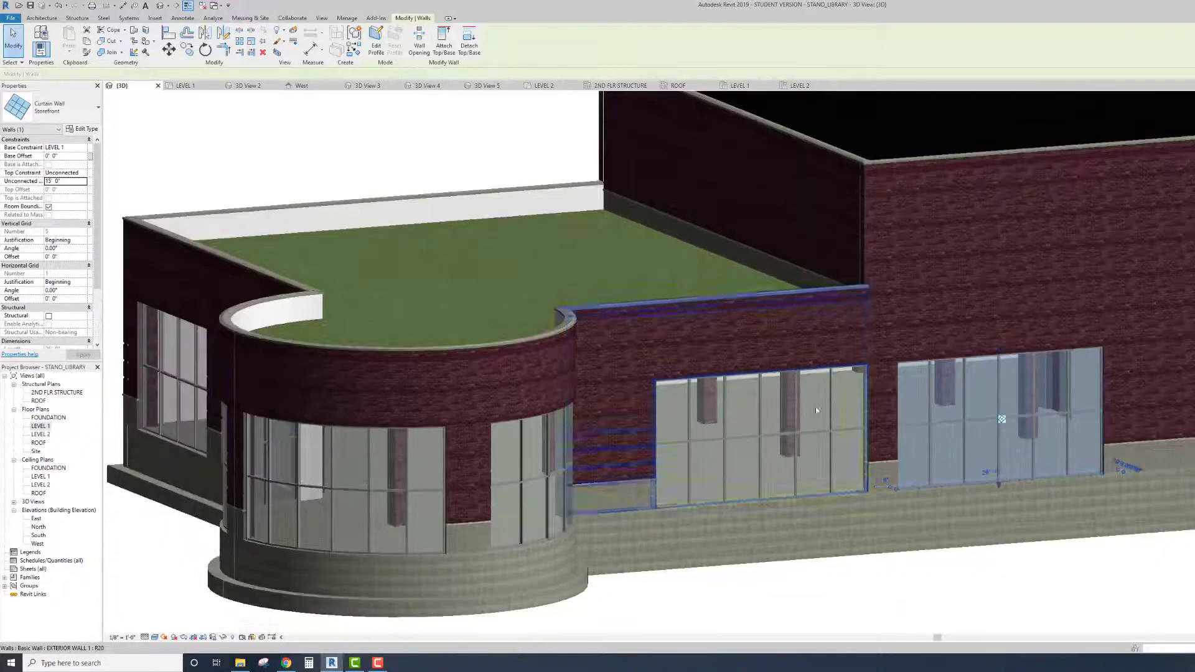
middle_click_drag(909, 565, 880, 540)
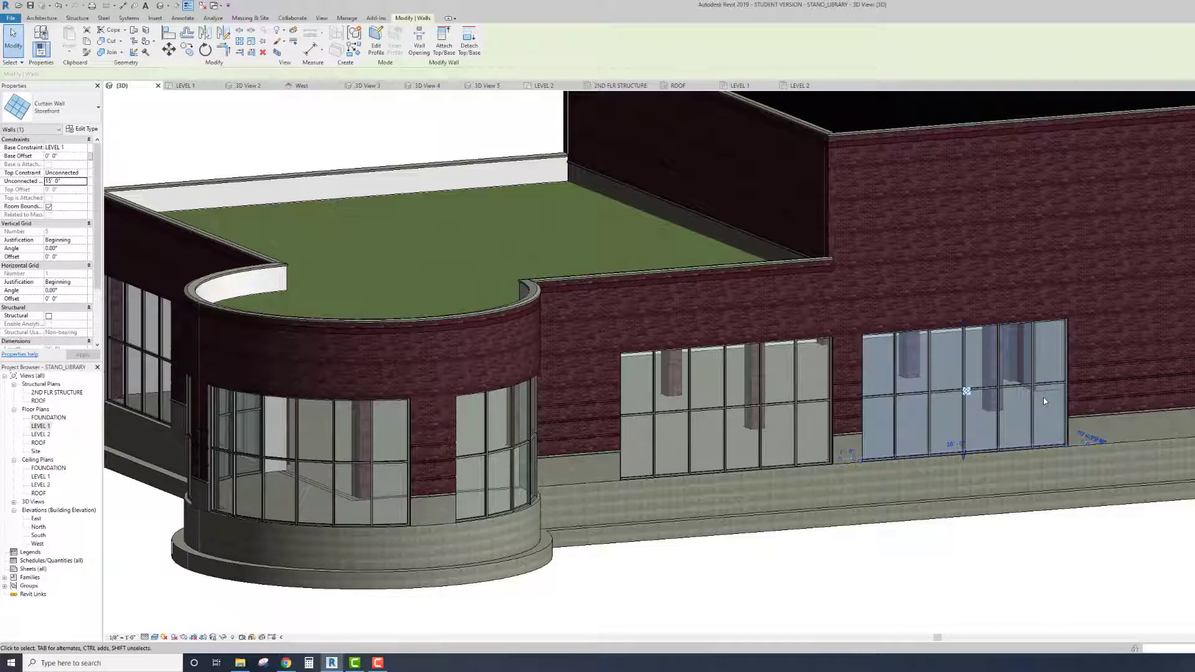
Step: Edit the profile of the south wall's eastern Storefront and sketch a start-end-radius arc across its upper east corner
scroll(1043, 397, "down", 4)
scroll(1067, 375, "up", 6)
middle_click_drag(1067, 376, 1001, 390)
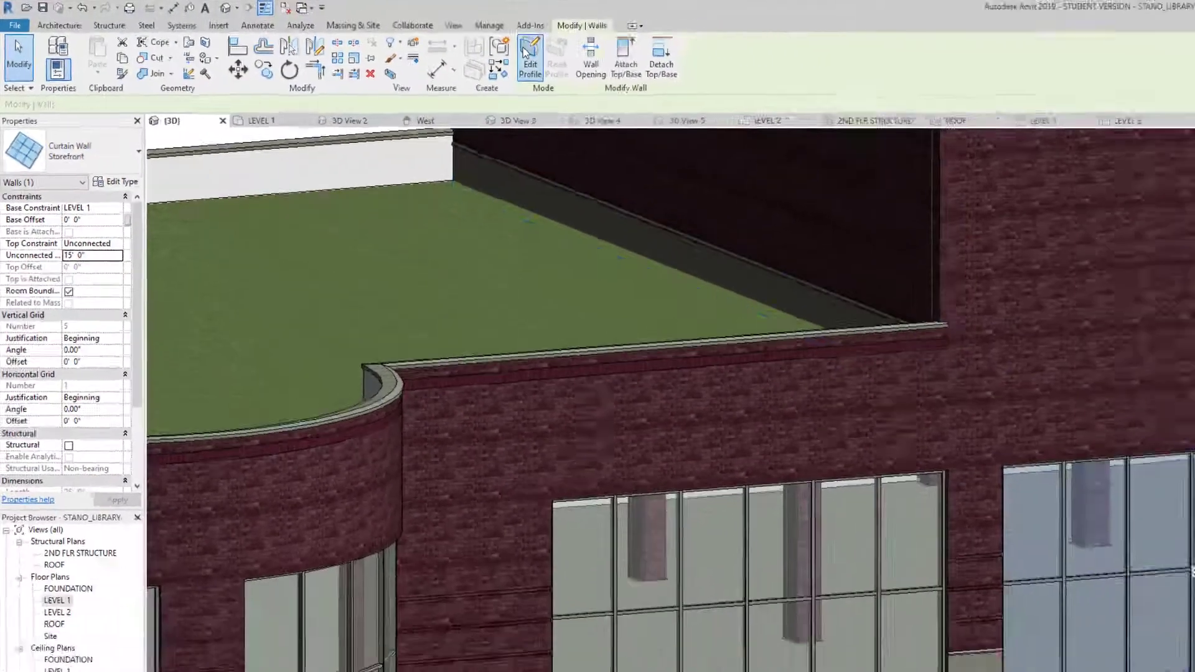
left_click(567, 64)
scroll(1009, 319, "down", 2)
scroll(1028, 319, "up", 4)
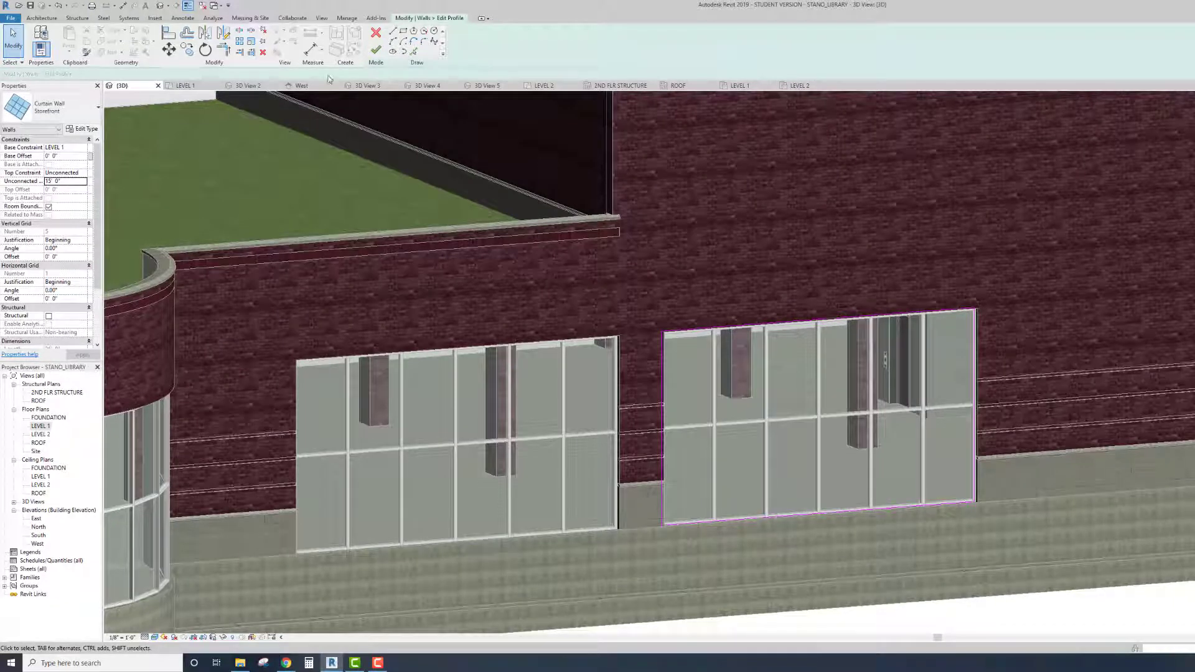
left_click(393, 42)
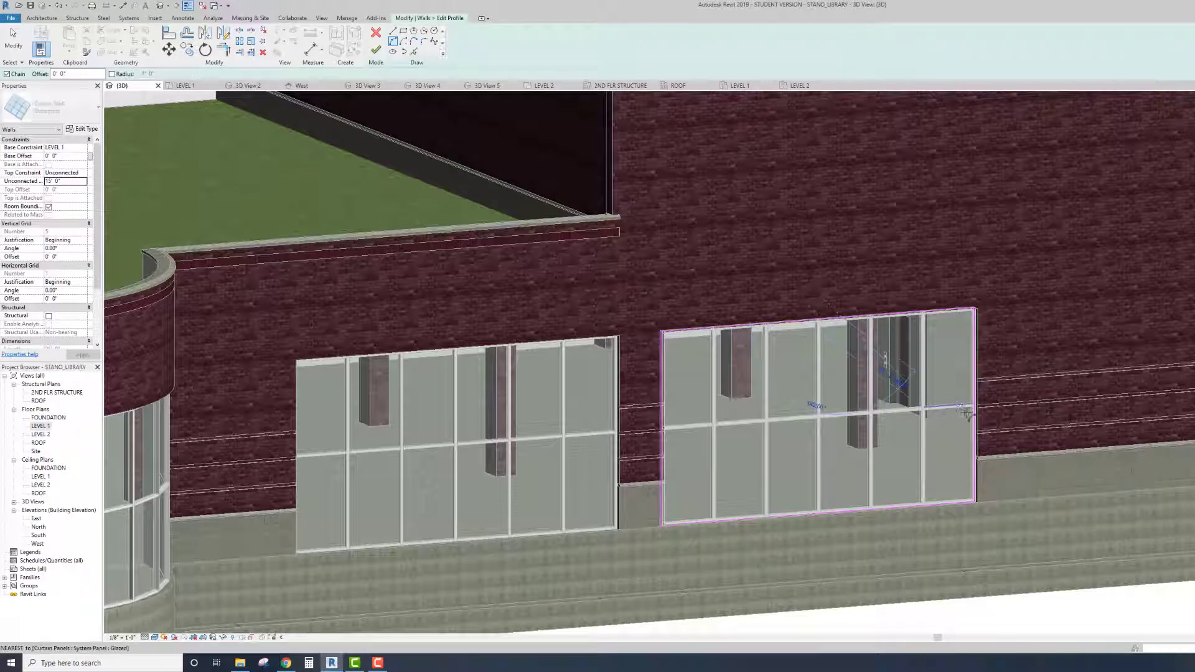
left_click(974, 409)
left_click(973, 422)
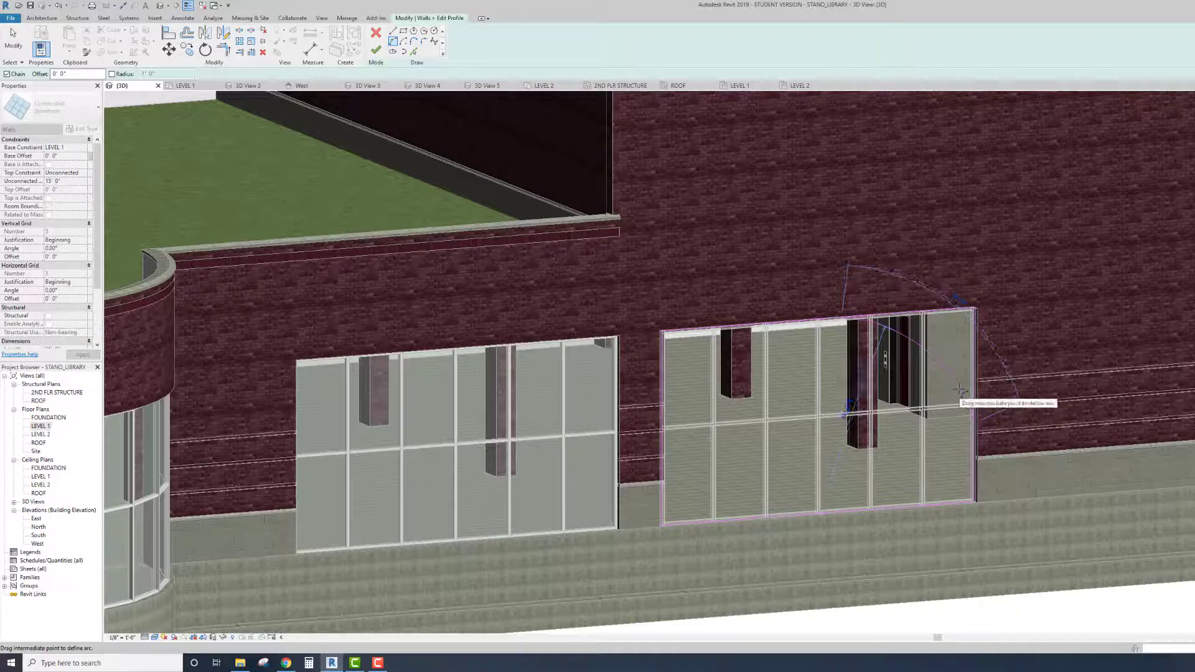
left_click(961, 391)
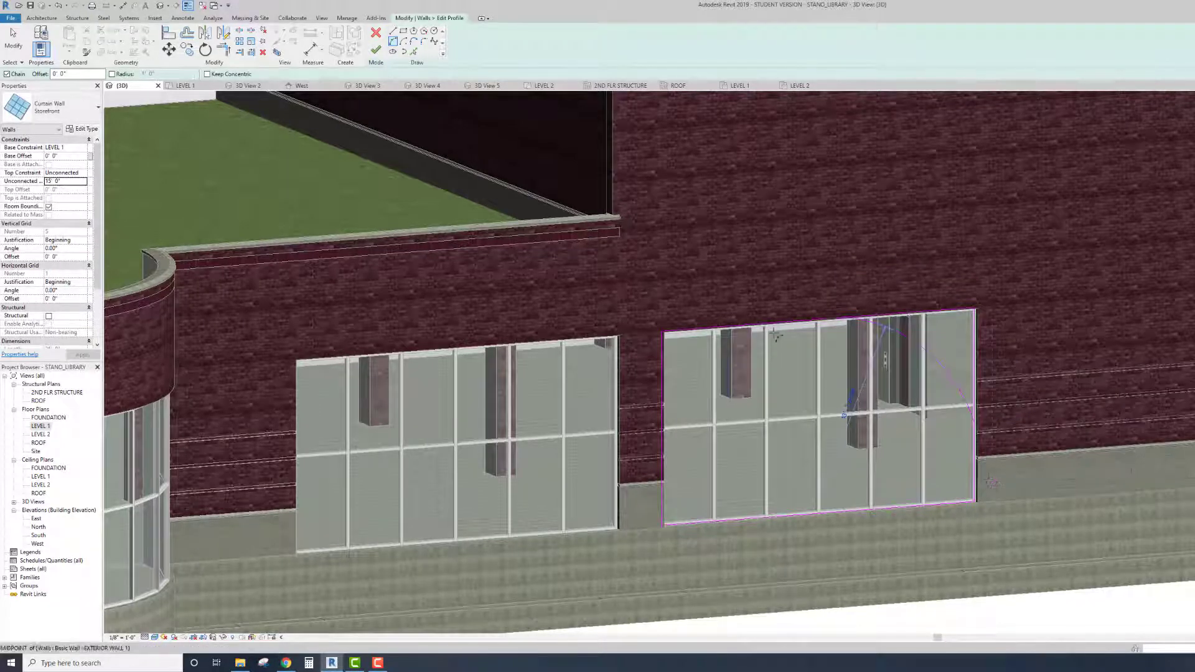
Step: Trim the profile's head and east side to the arc as a rounded corner, and finish the profile edit
left_click(224, 50)
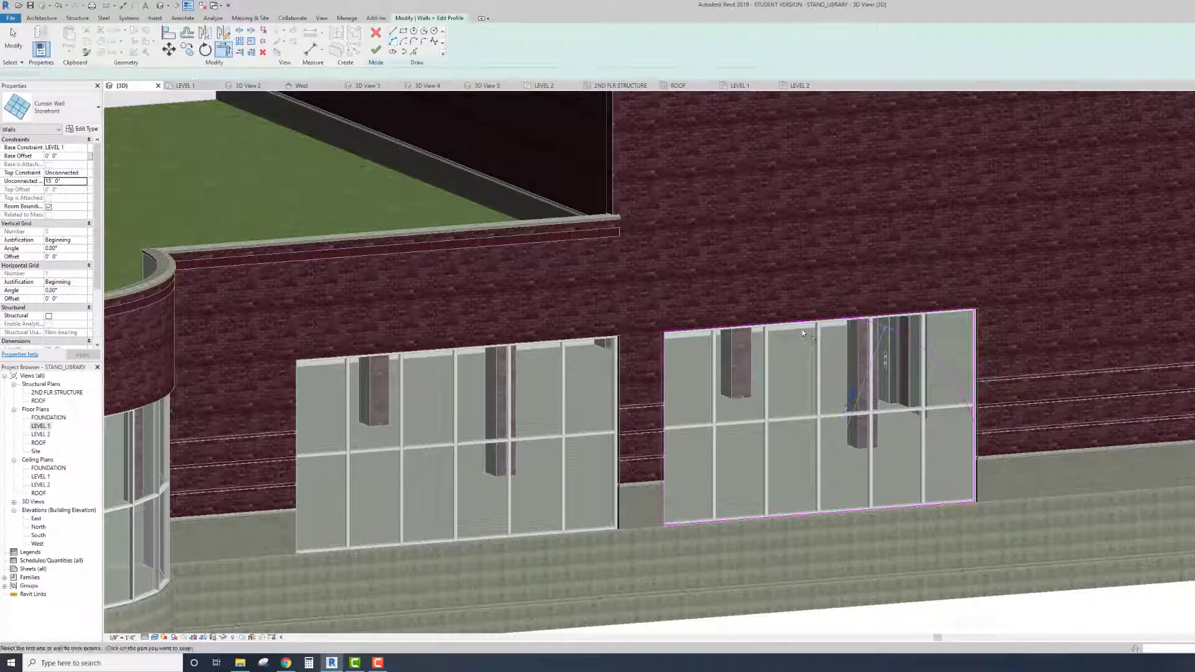
left_click(881, 326)
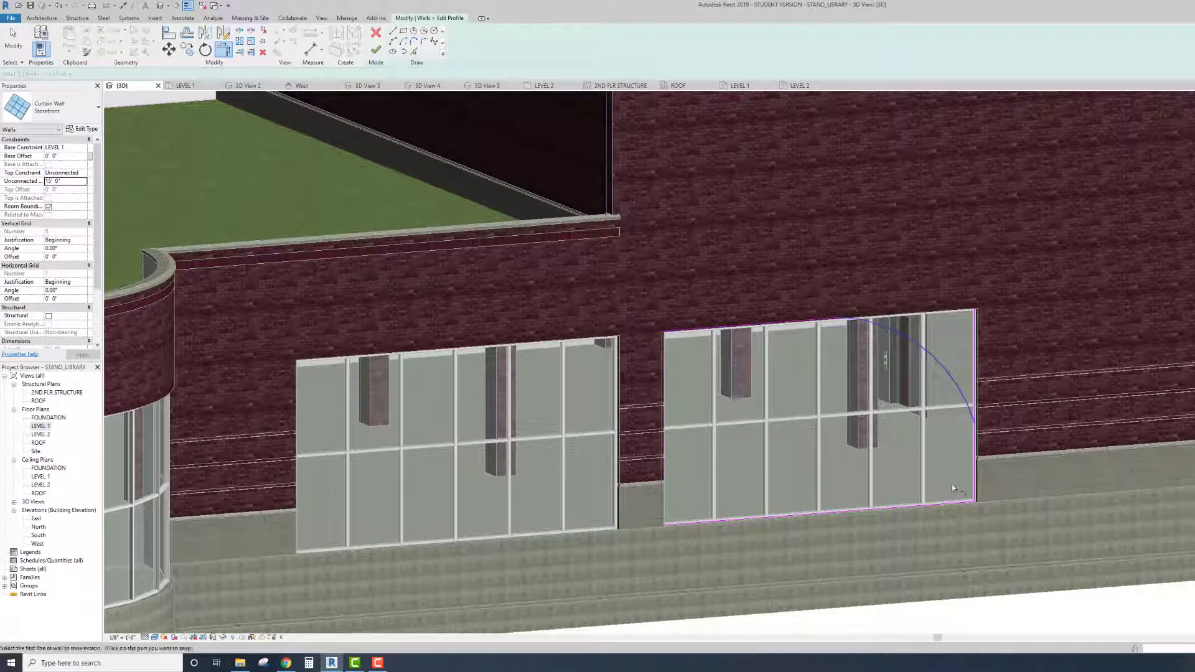
left_click(970, 468)
left_click(376, 50)
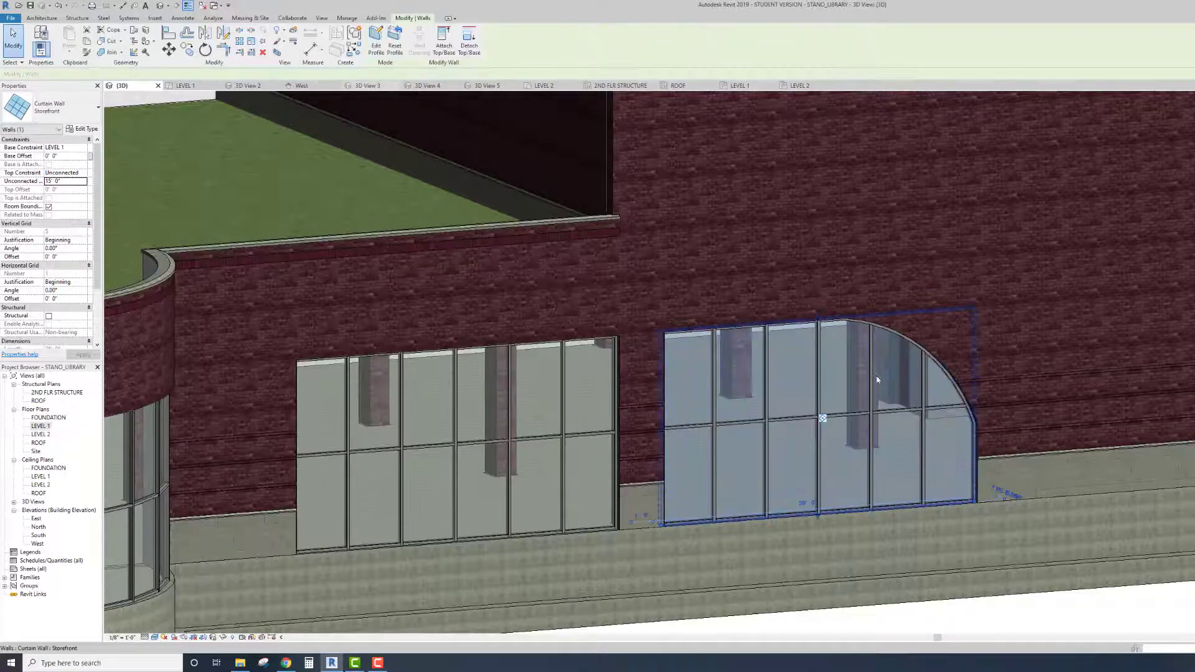
scroll(890, 378, "up", 2)
scroll(890, 377, "down", 5)
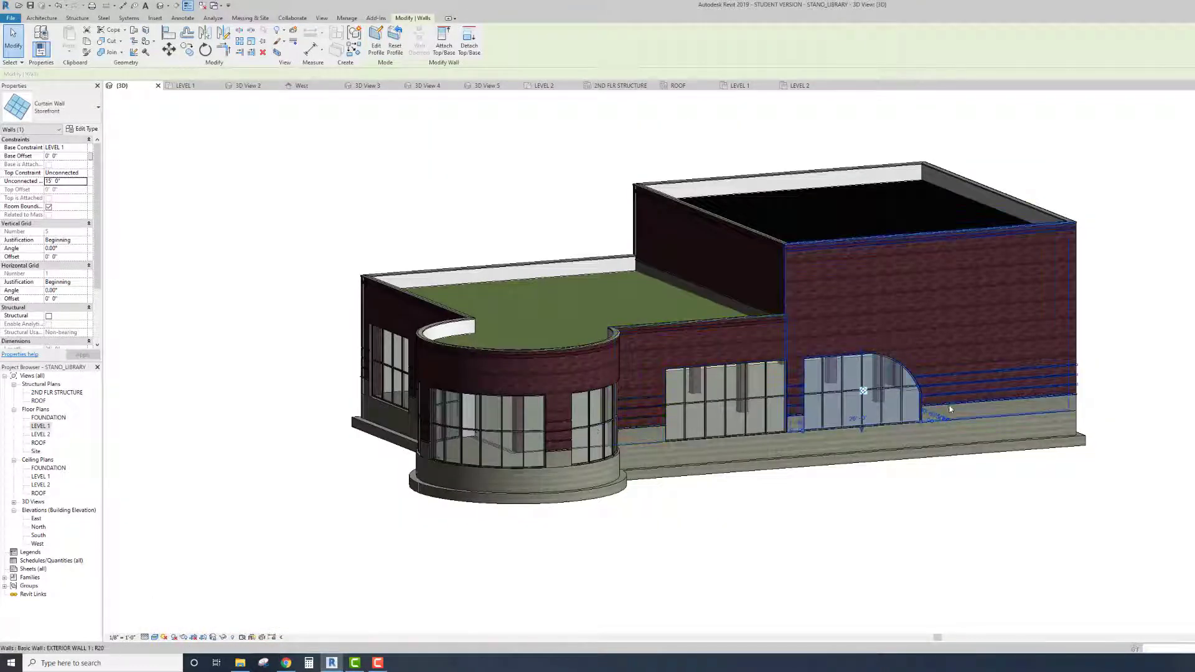
Step: Open the profile of the west wall's northern Storefront for editing and start a start-end-radius arc
middle_click_drag(718, 437, 911, 429, "shift")
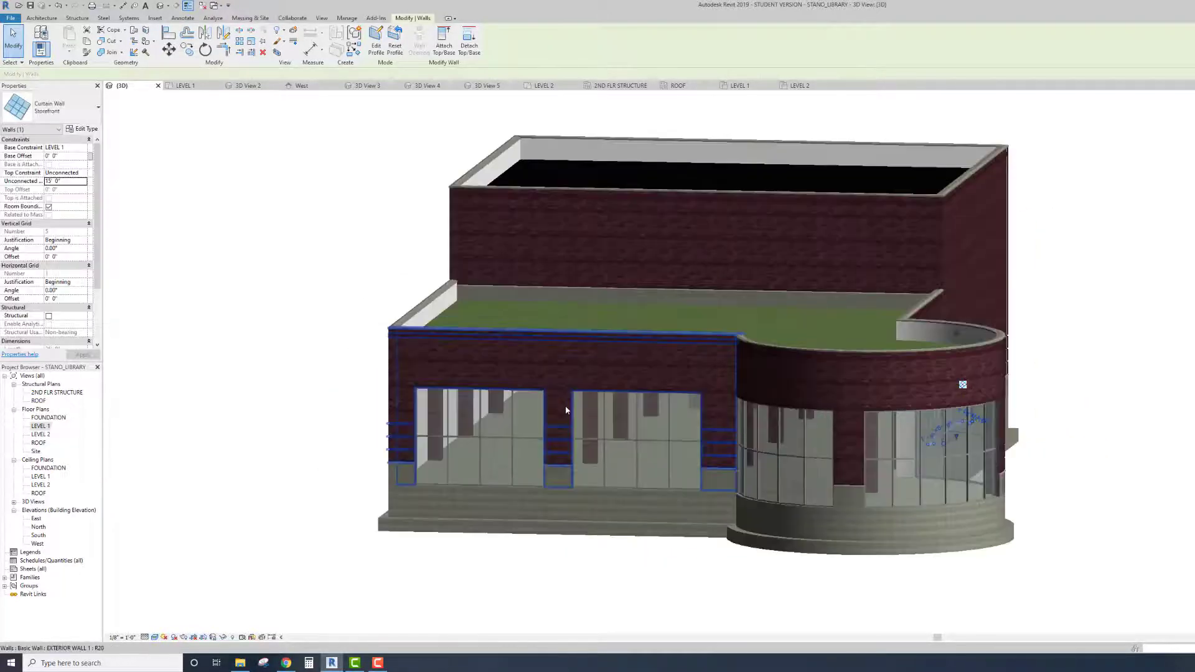
scroll(566, 411, "up", 5)
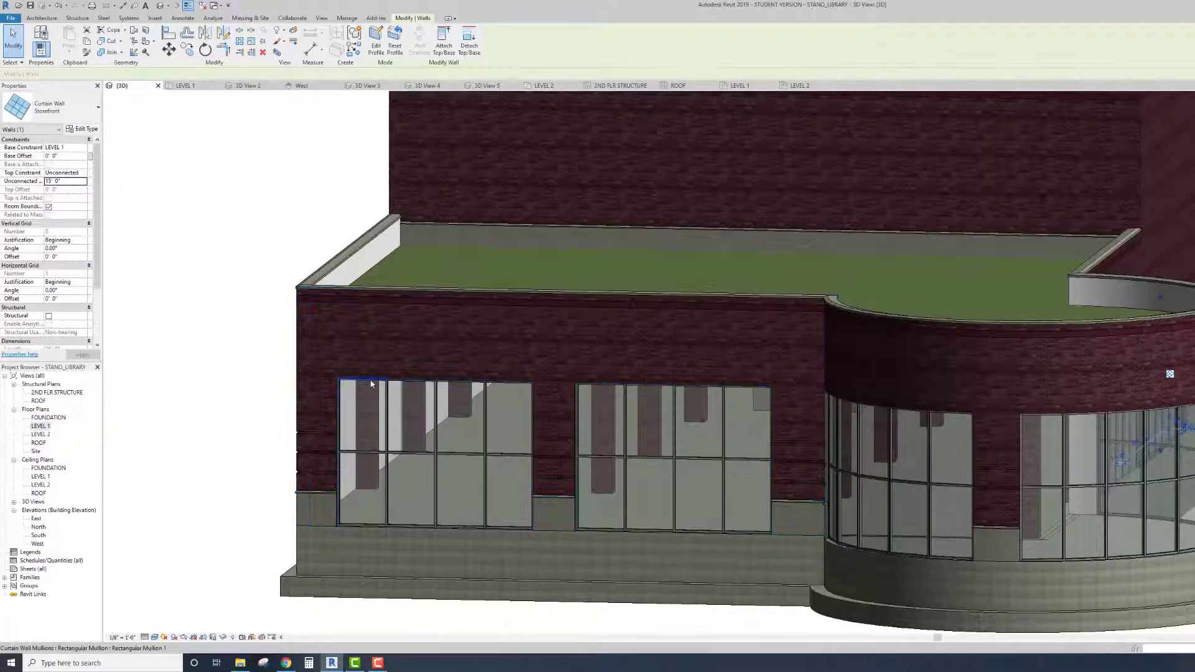
left_click(405, 385)
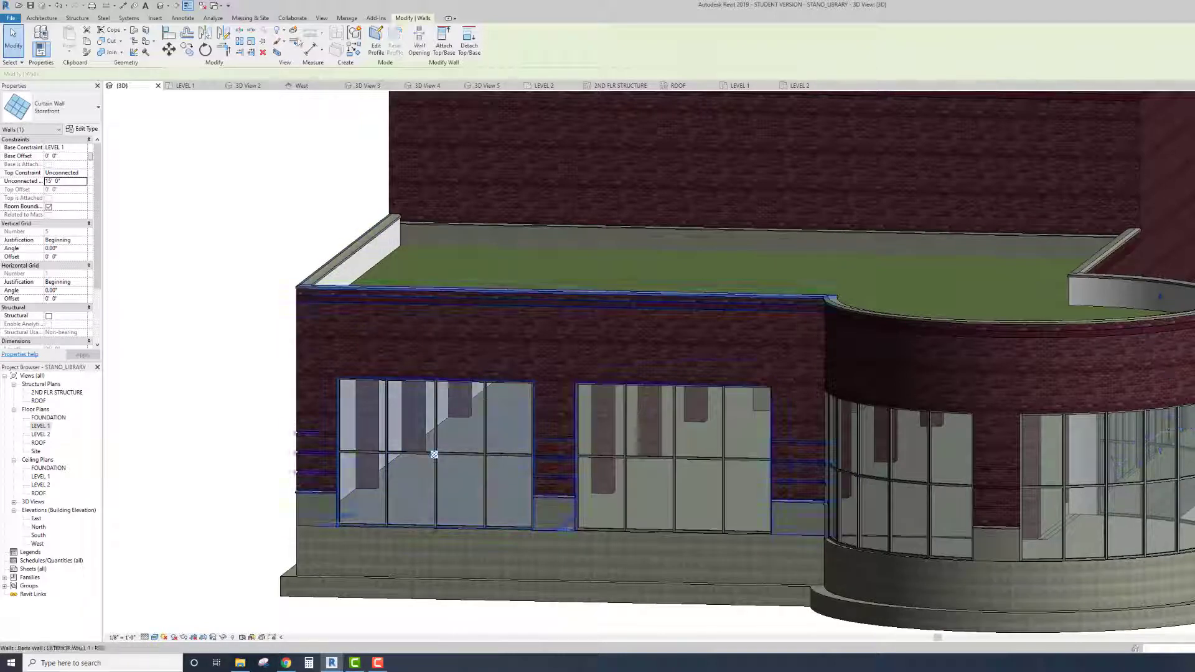
left_click(378, 42)
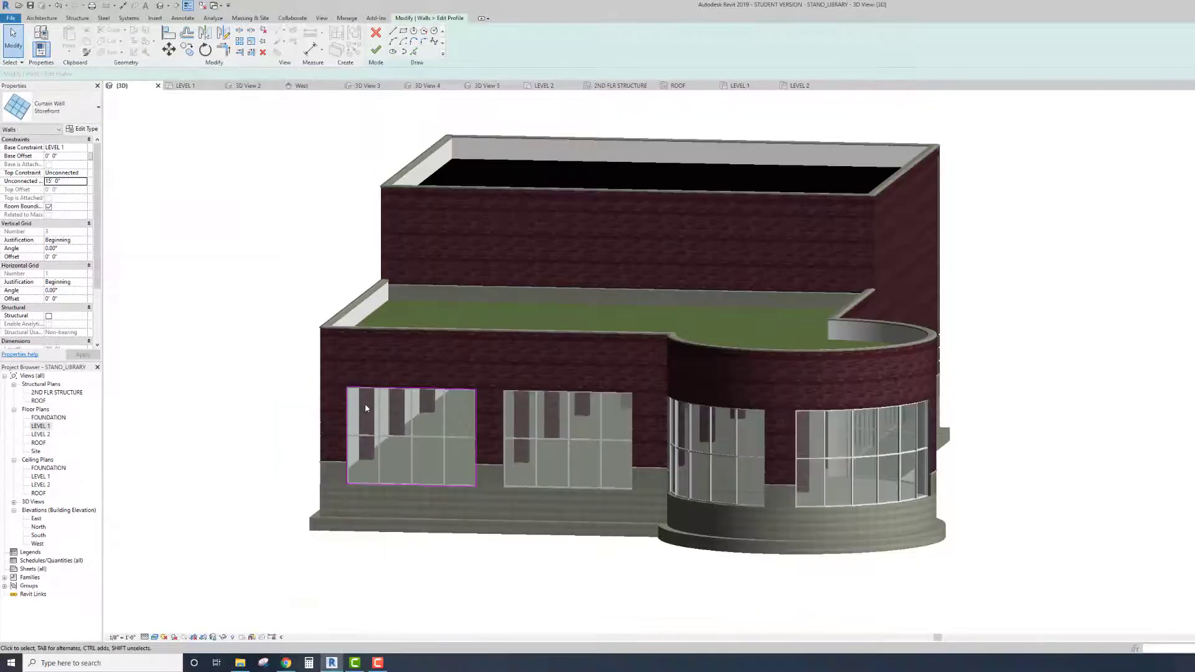
scroll(364, 408, "up", 3)
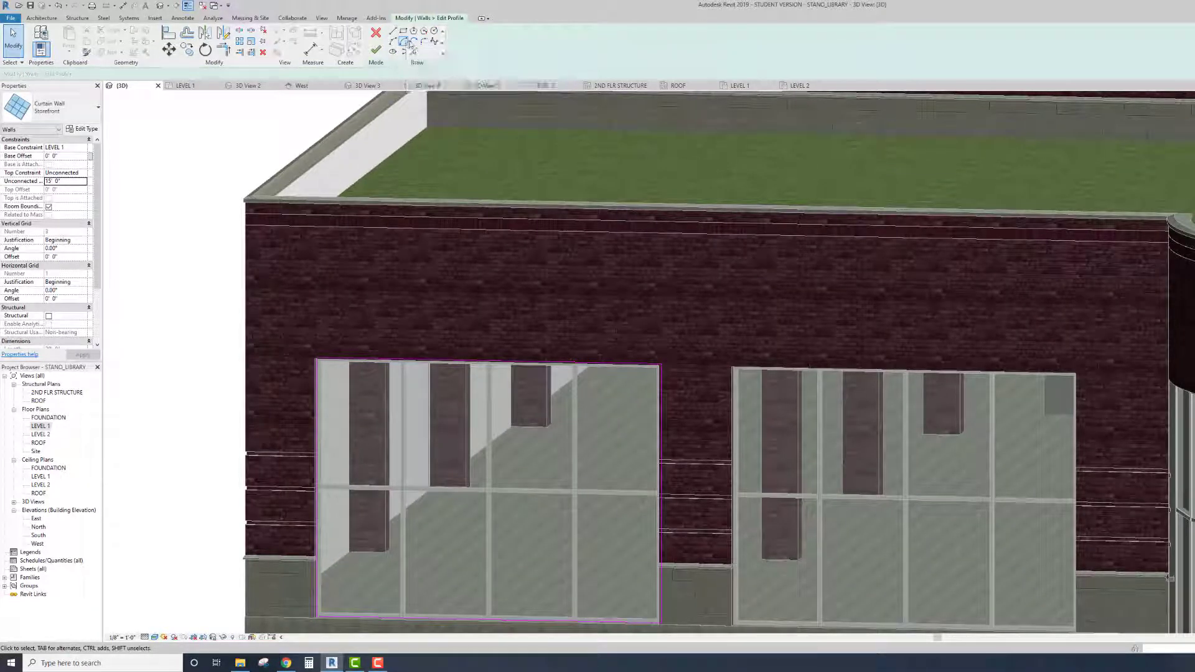
left_click(393, 41)
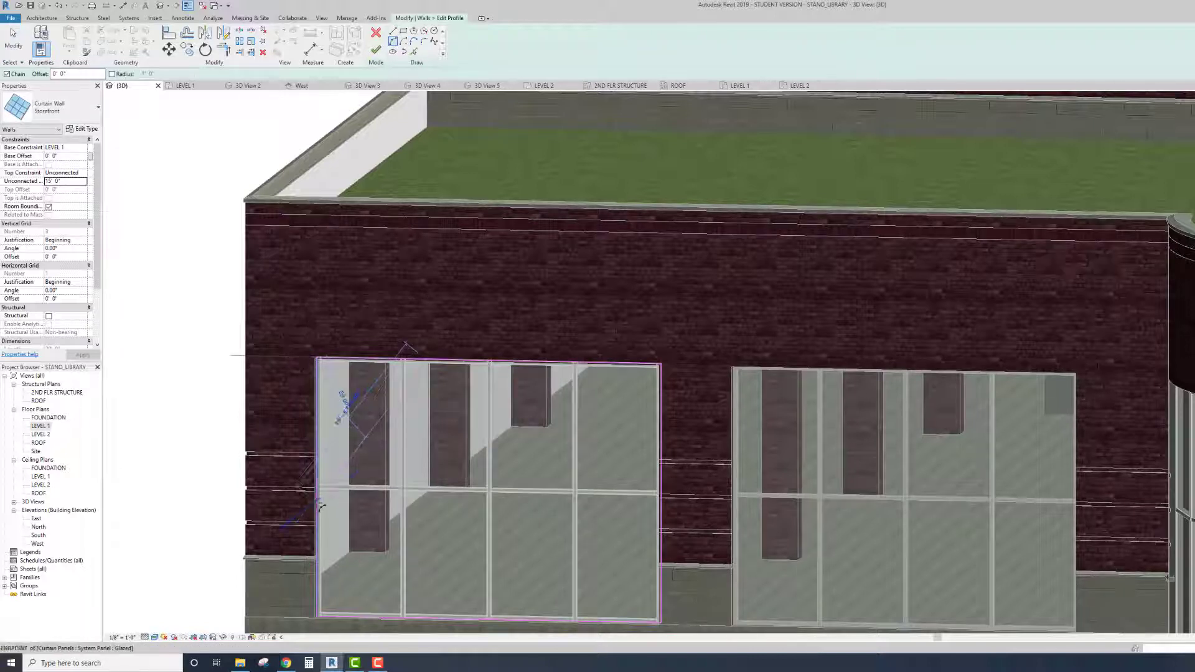
left_click(346, 401)
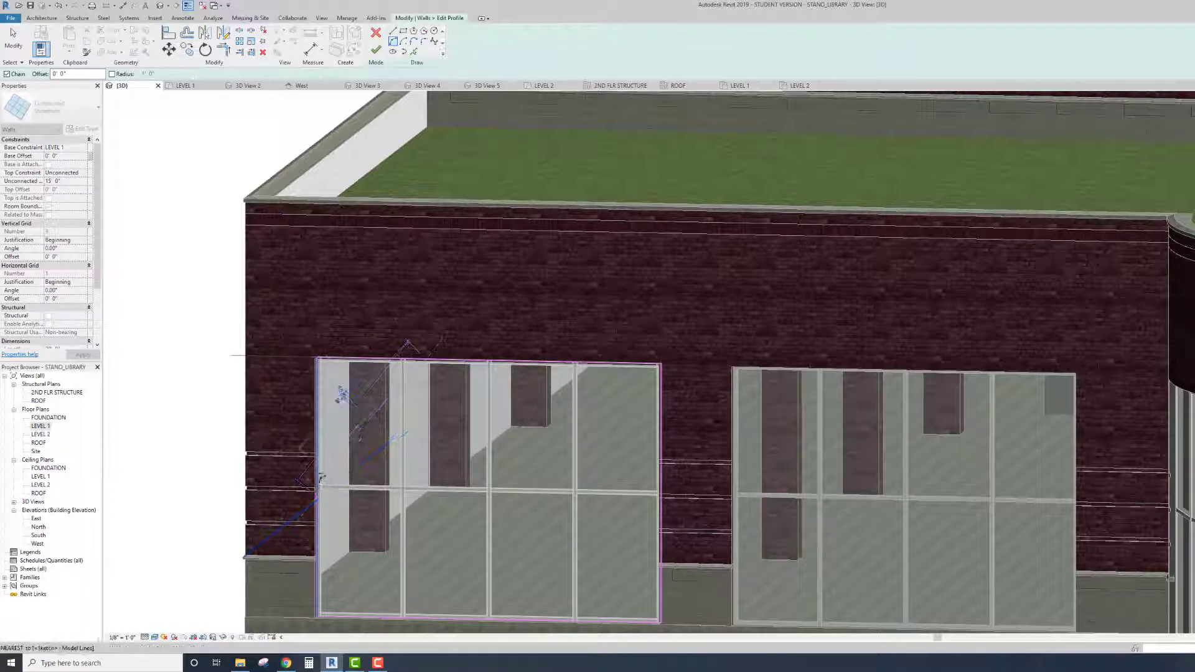
right_click(401, 416)
left_click(413, 422)
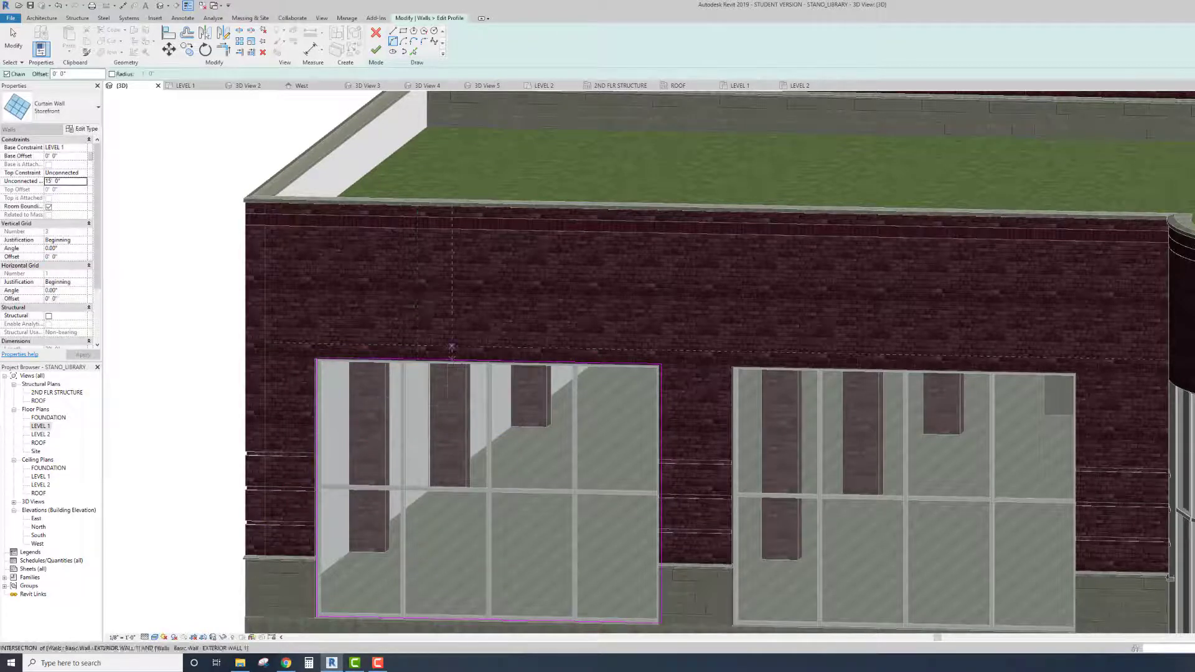
Step: Sketch an arc from the northern west bay's head down to its north side, rounding the upper north corner
left_click(463, 361)
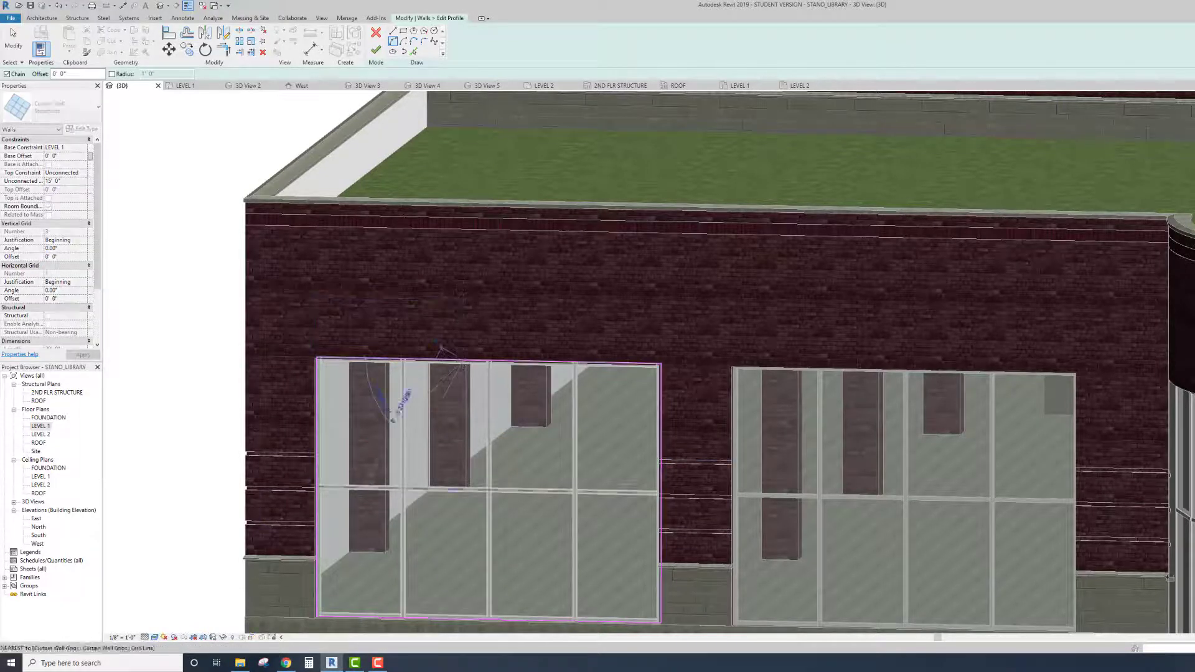
left_click(321, 522)
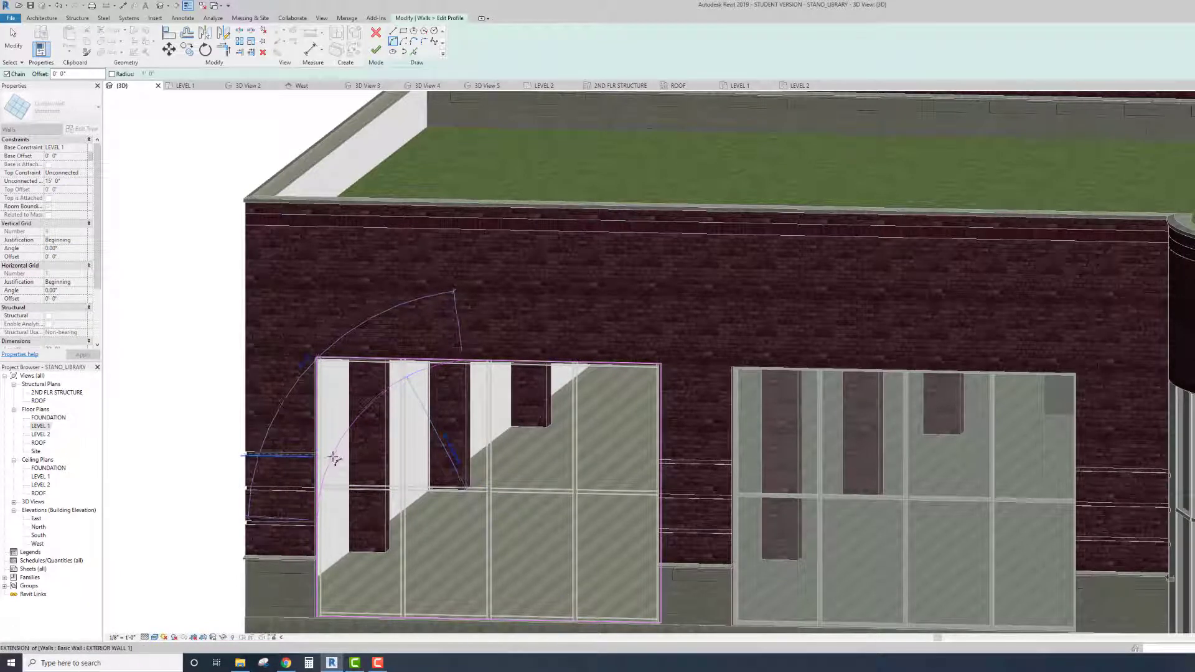
left_click(335, 460)
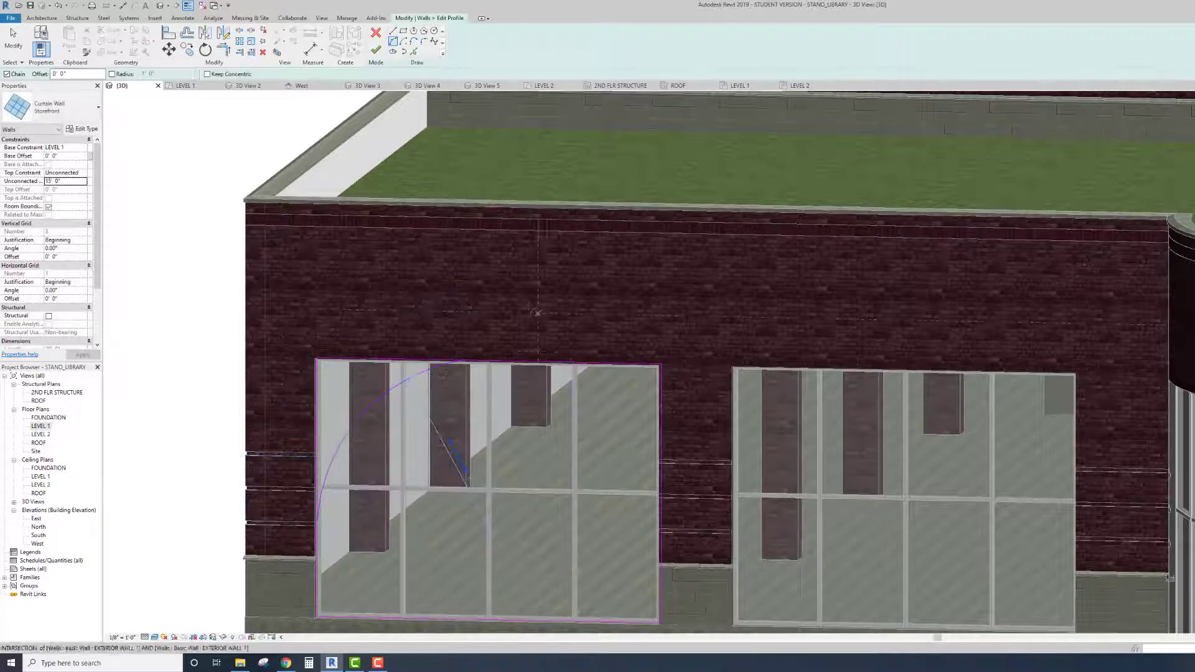
Step: Trim the north side and head of the west bay's profile to the arc, and finish the profile edit
left_click(224, 50)
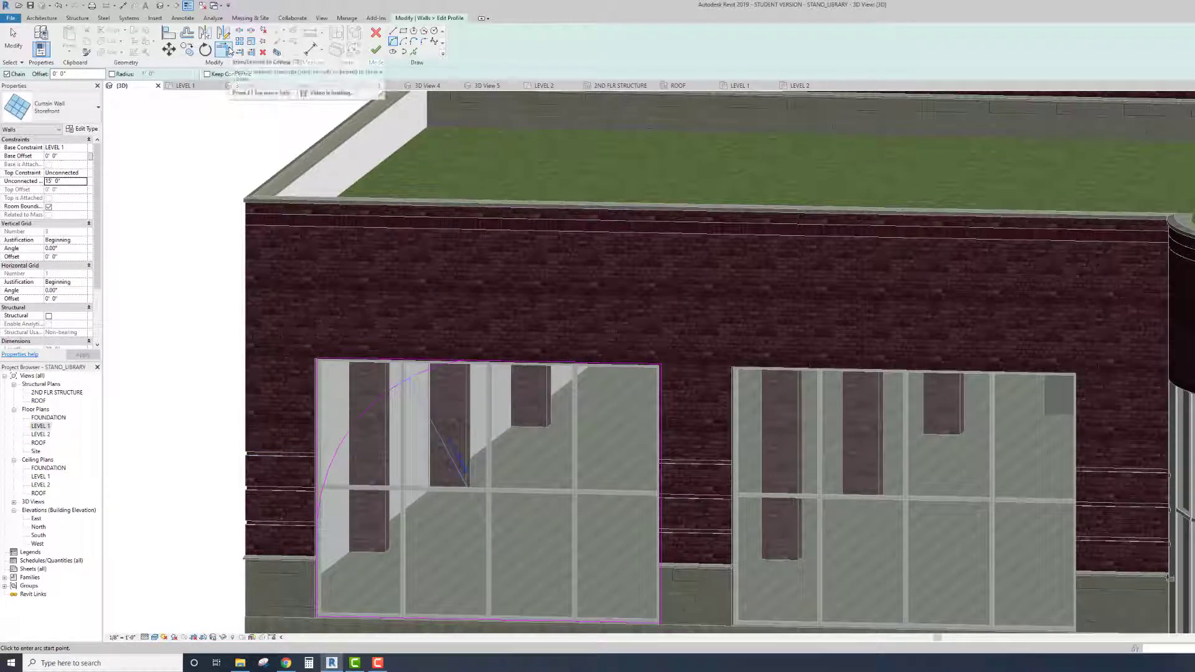
left_click(316, 555)
left_click(328, 475)
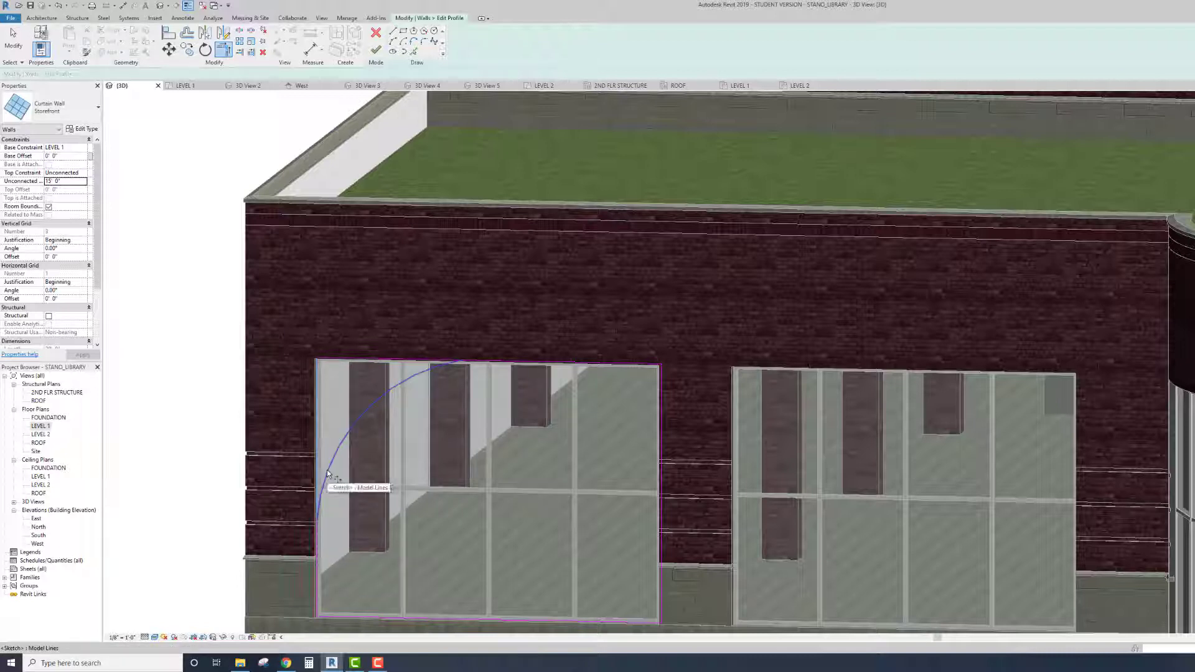
left_click(436, 368)
scroll(572, 419, "up", 2)
scroll(571, 417, "down", 3)
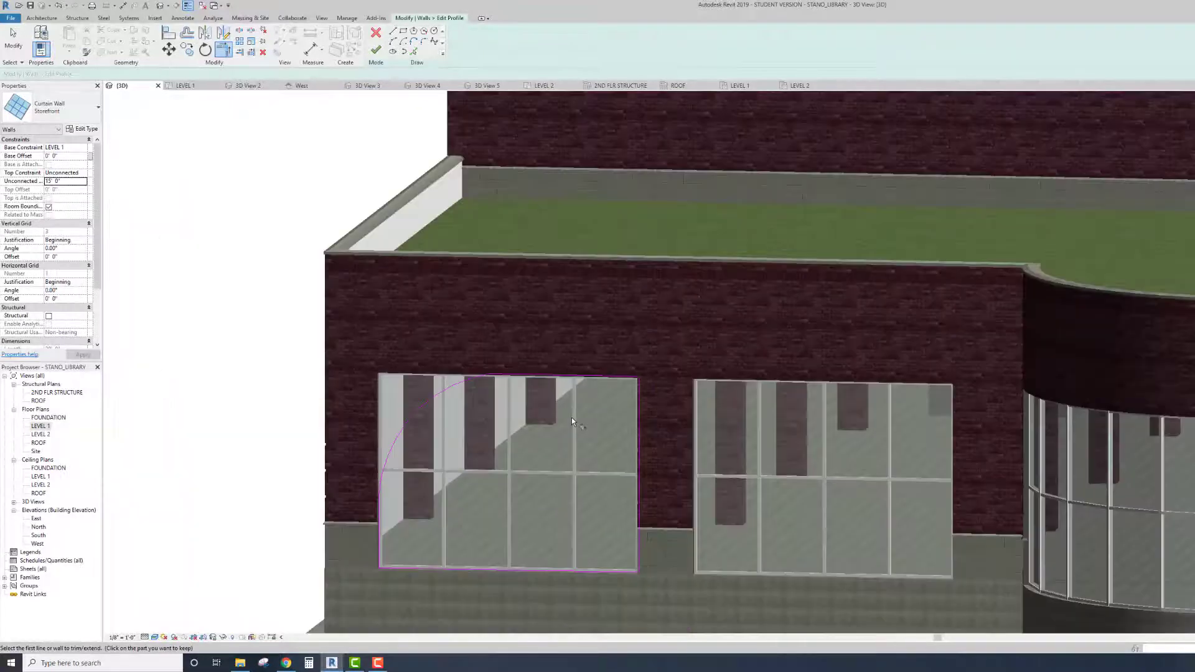
scroll(621, 438, "down", 1)
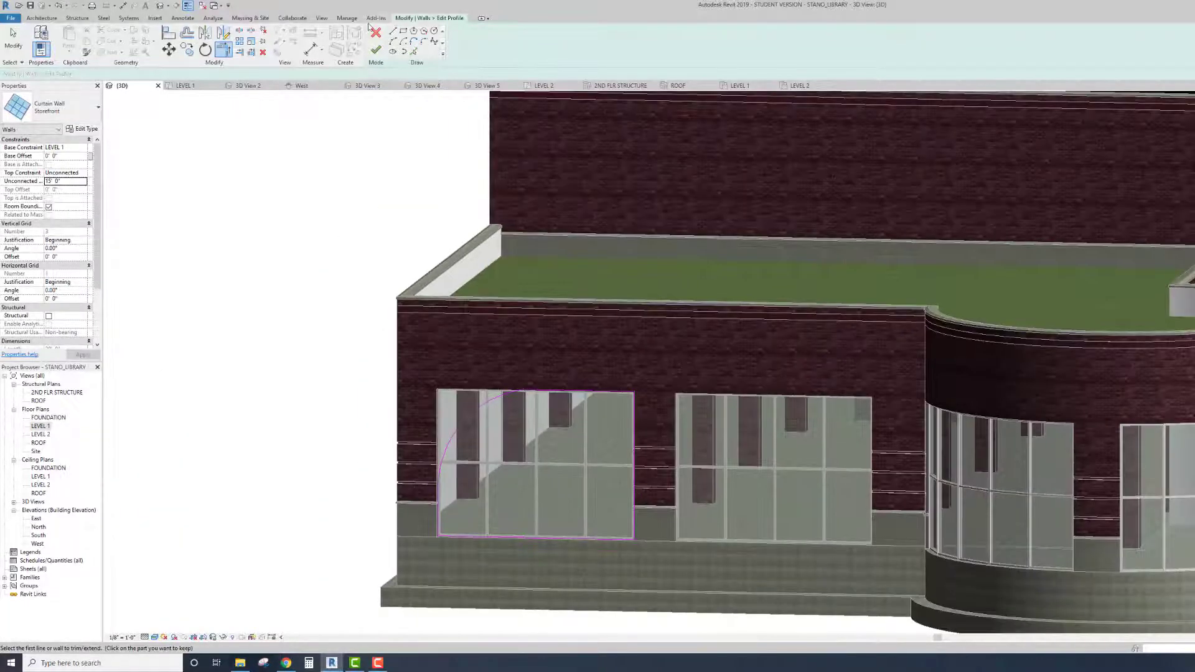
left_click(376, 48)
Step: Examine the rounded Storefront bays on the west and south facades from several 3D angles
scroll(271, 392, "up", 2)
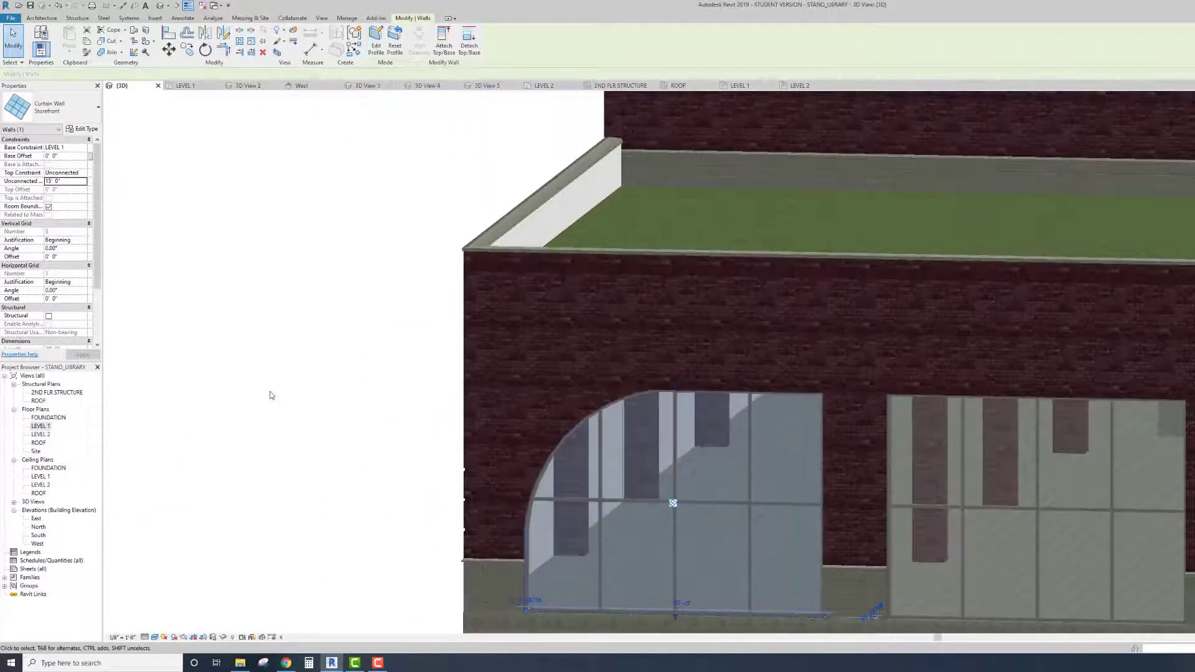
scroll(271, 391, "down", 3)
scroll(271, 392, "down", 2)
middle_click_drag(609, 428, 376, 421, "shift")
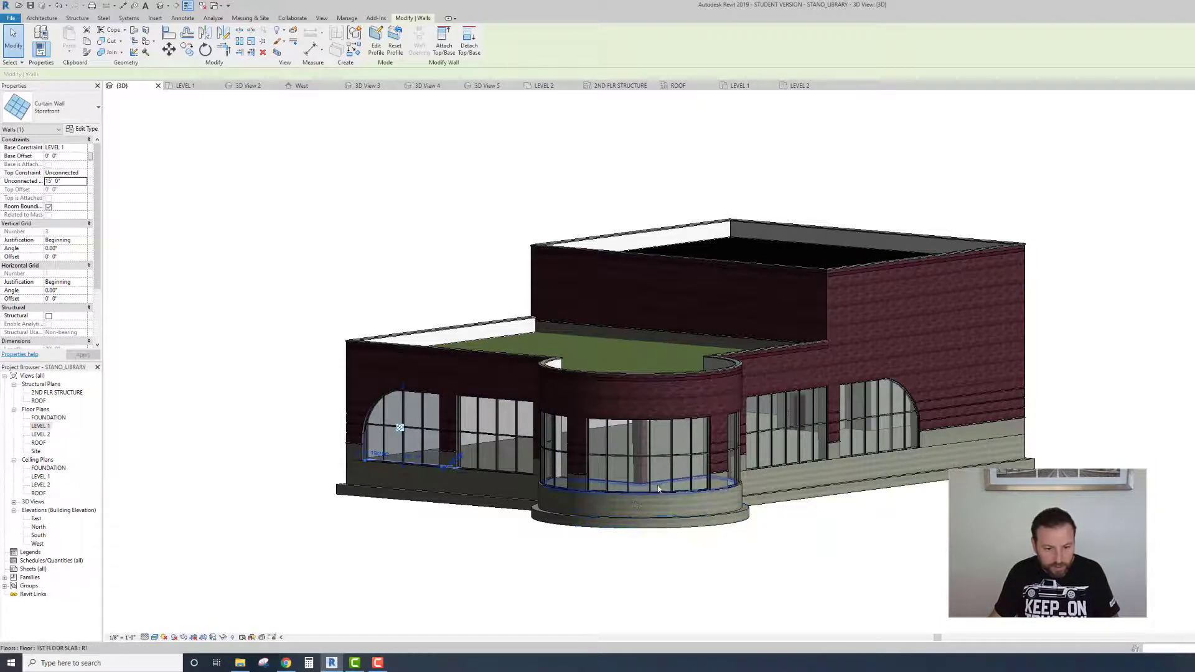
middle_click_drag(742, 543, 804, 501, "shift")
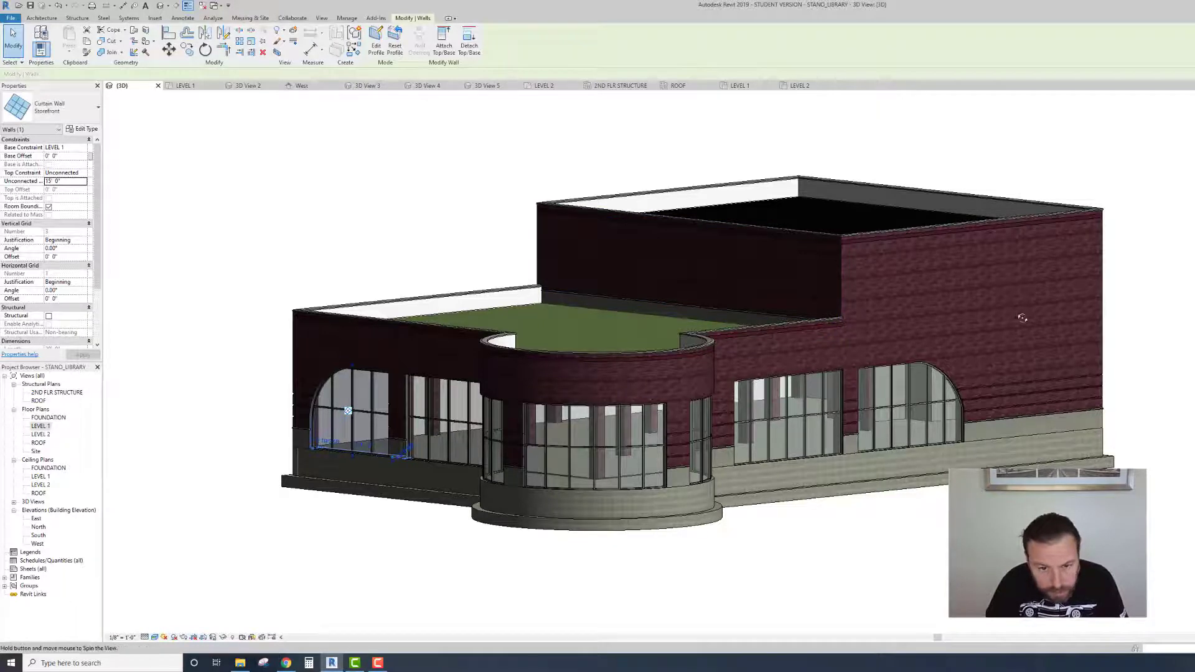
middle_click_drag(1022, 318, 763, 325, "shift")
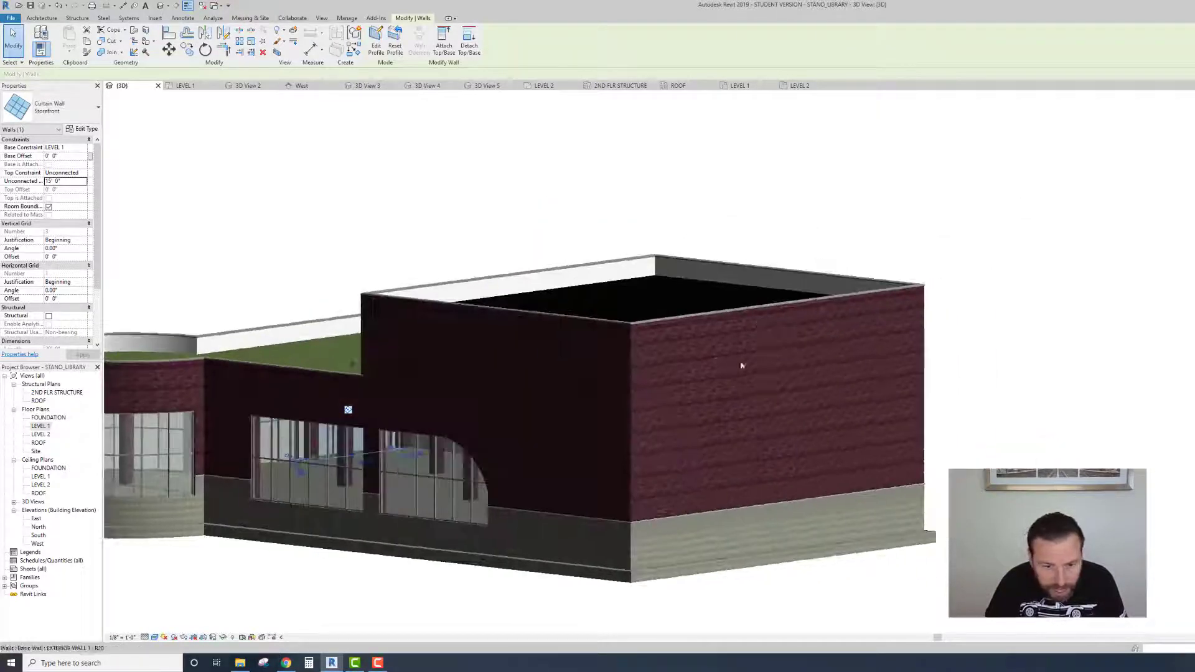
middle_click_drag(526, 406, 834, 398, "shift")
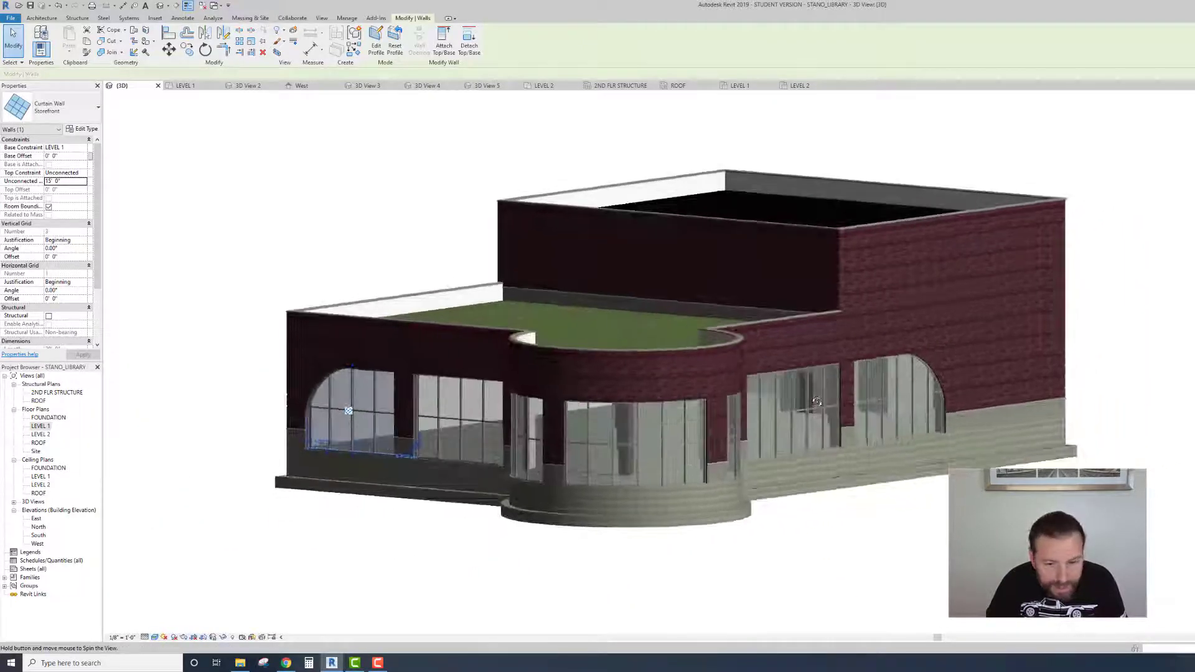